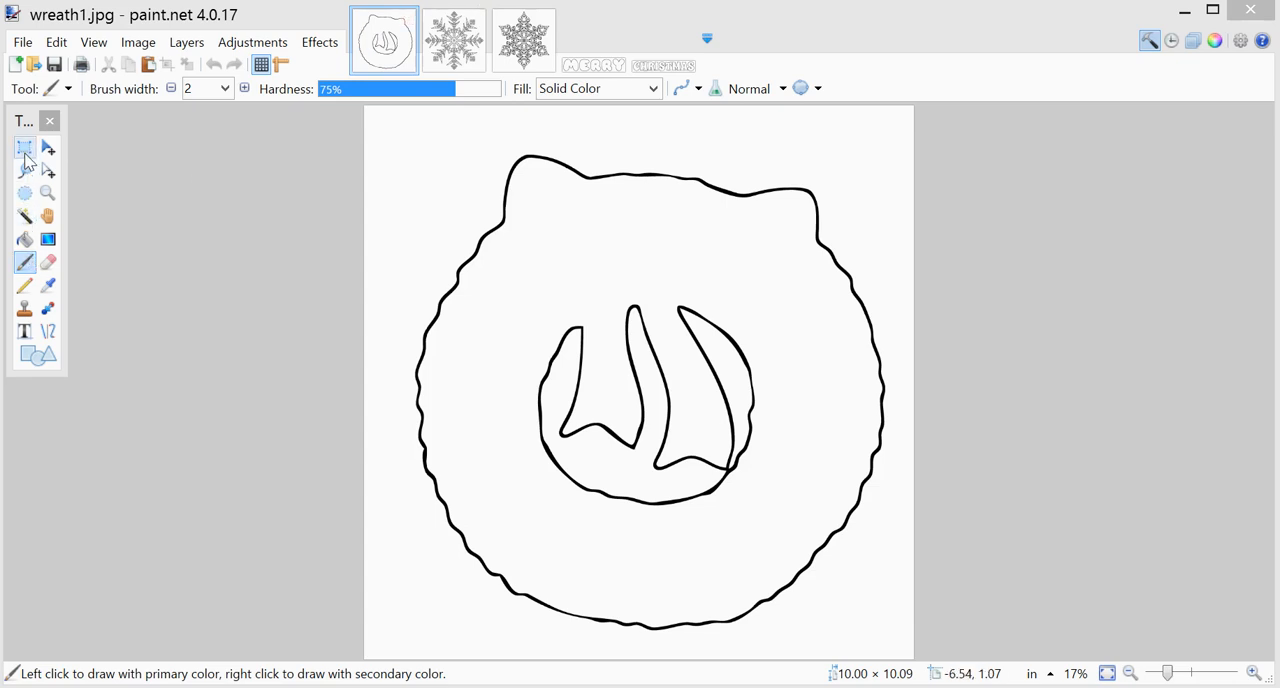
Step: Activate Rectangle Select and look through the open snowflake mandala, MERRY and CHRISTMAS images
click(25, 152)
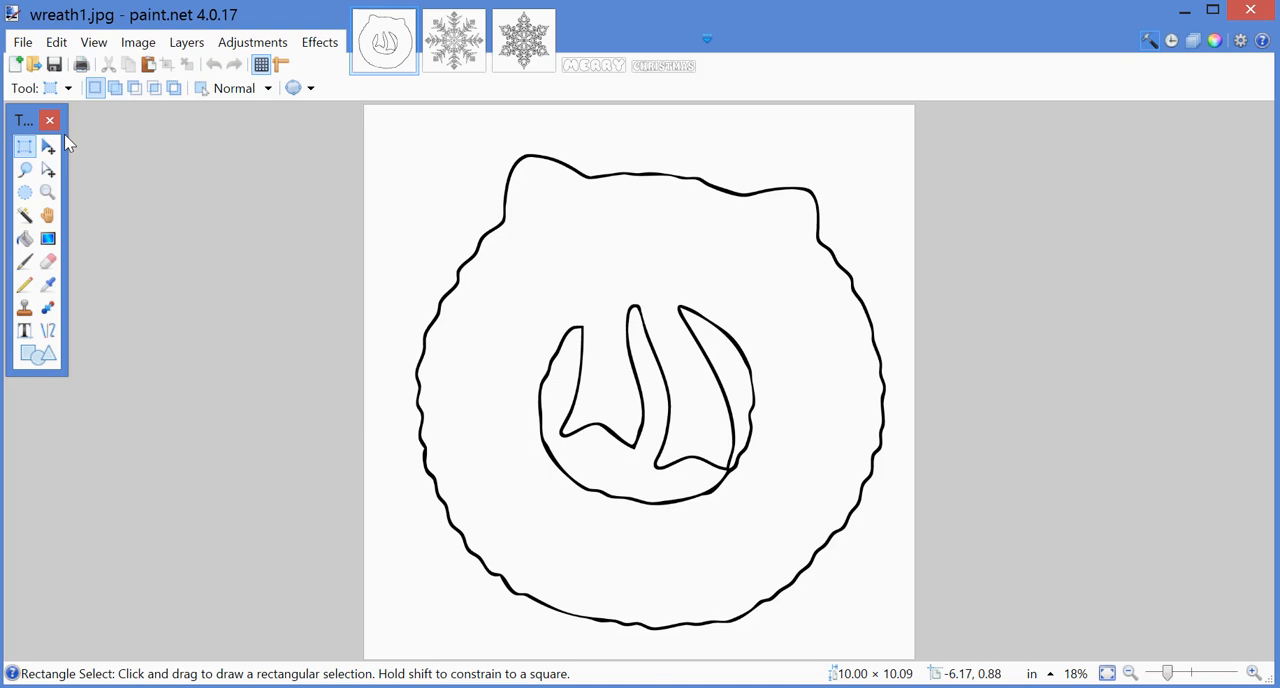
click(447, 60)
click(533, 55)
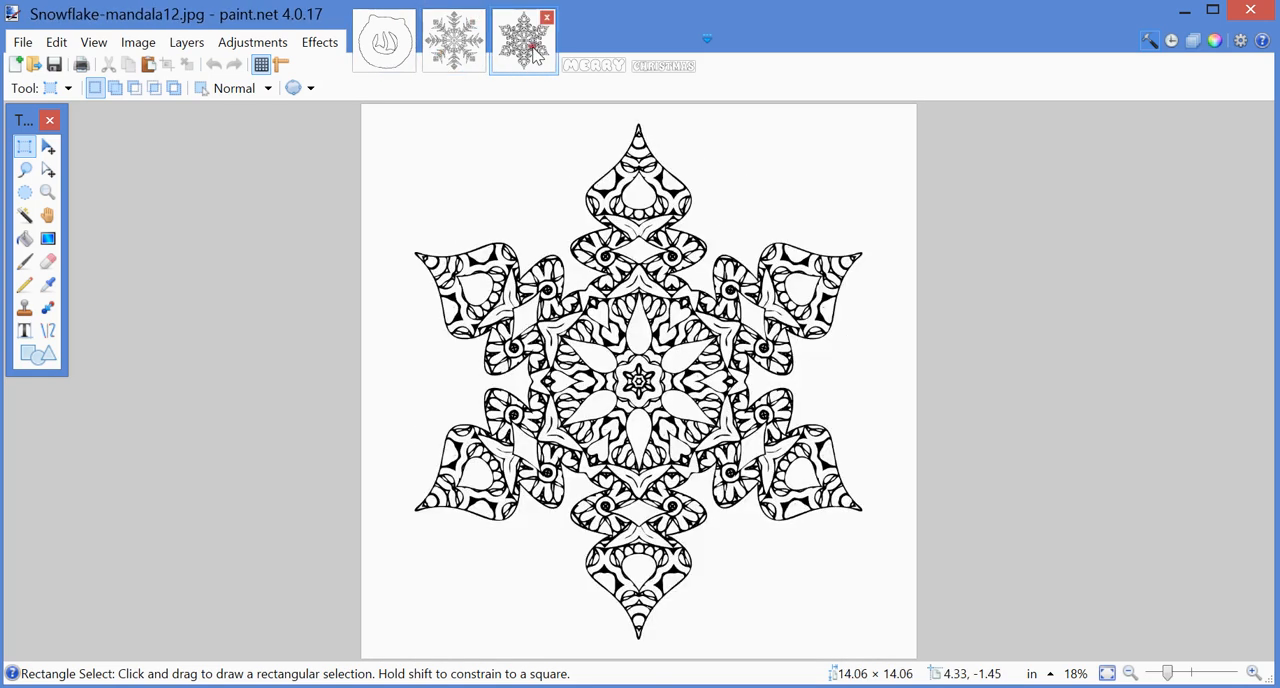
click(612, 66)
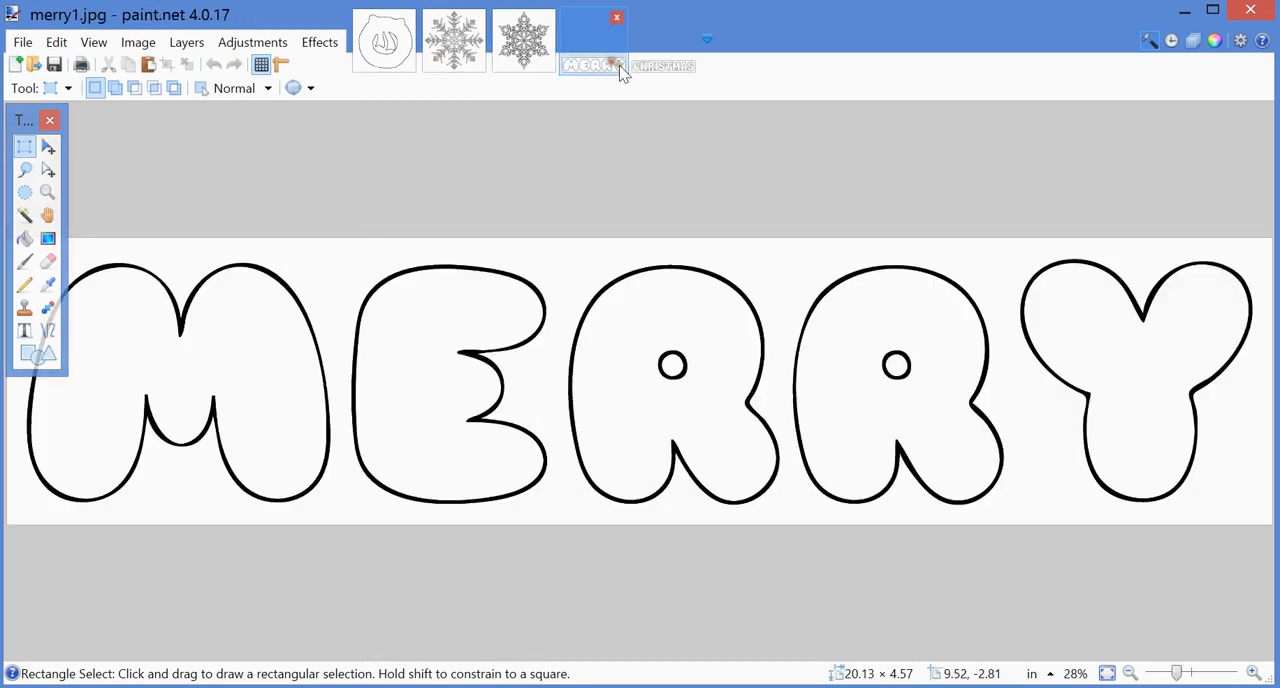
click(651, 70)
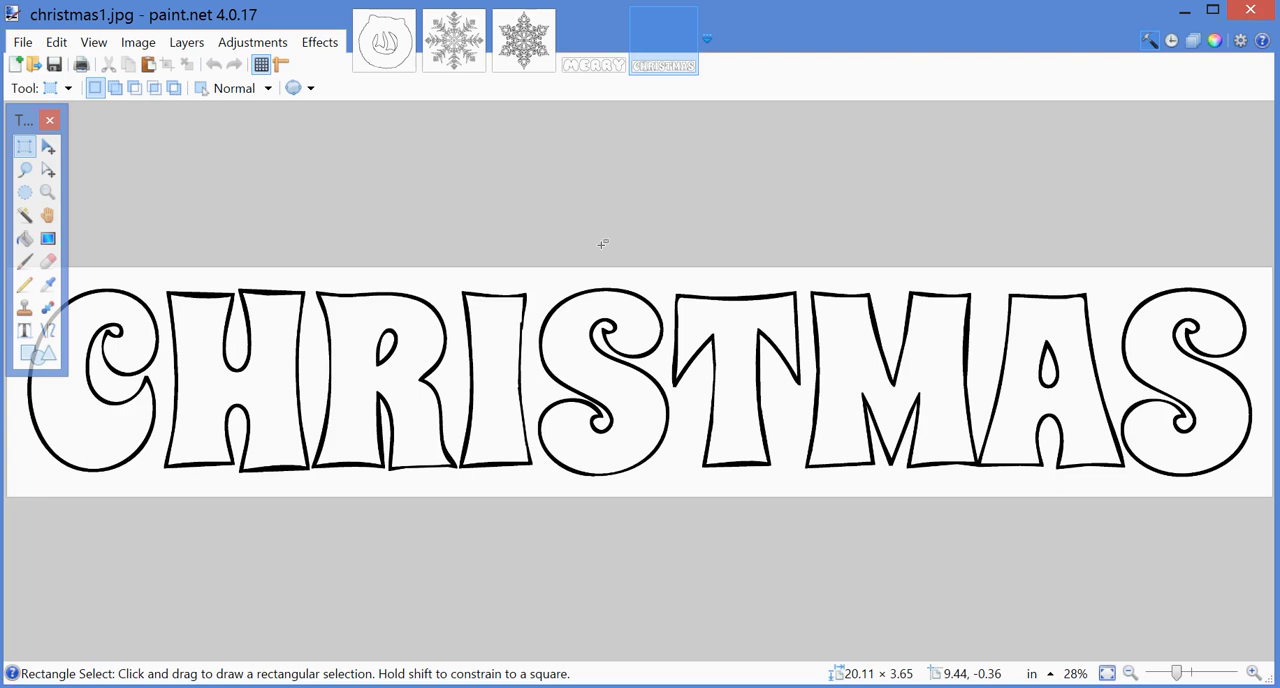
Step: Check the pixel dimensions and resolution of Snowflake-mandala12.jpg in the Resize settings without applying a change
click(525, 62)
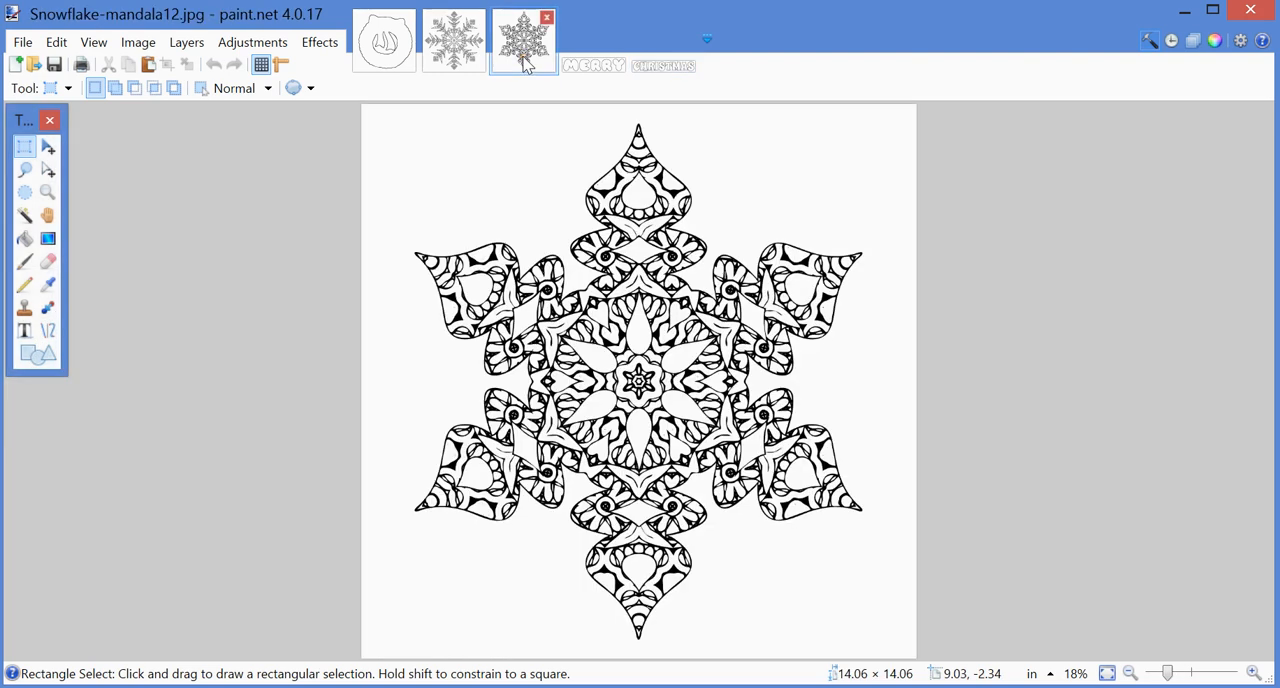
click(128, 47)
click(152, 86)
click(629, 333)
drag(629, 333, 686, 331)
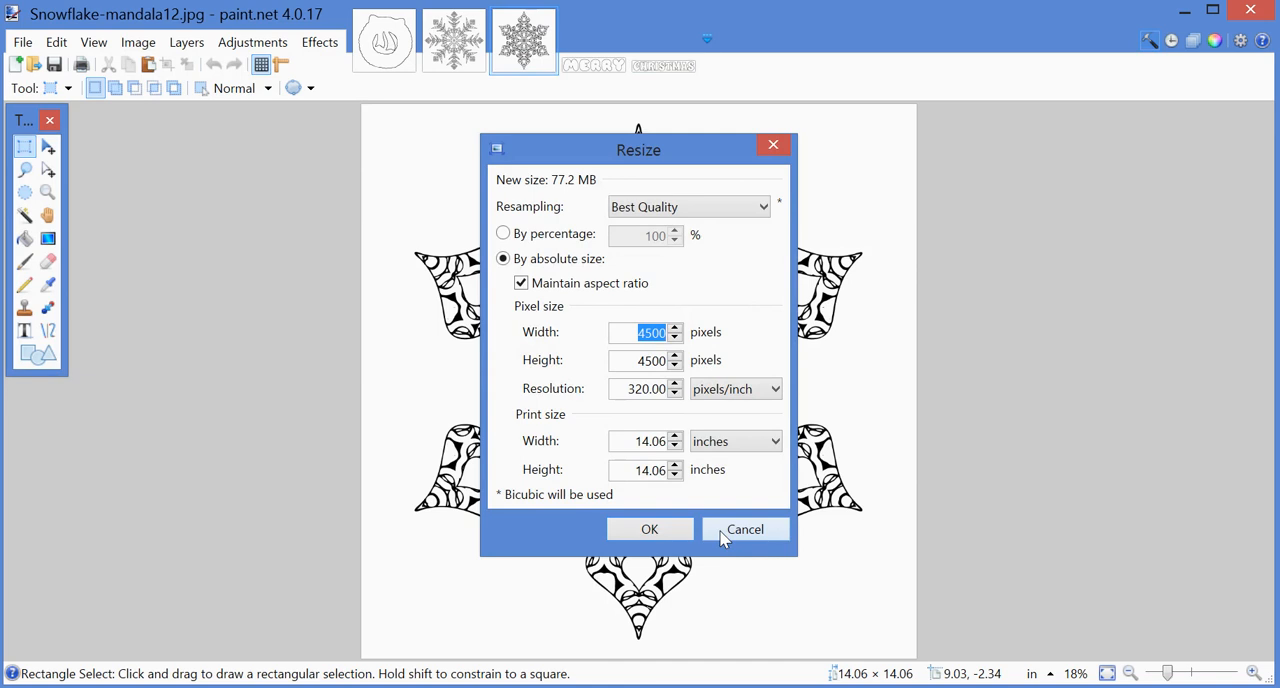
click(621, 392)
click(745, 532)
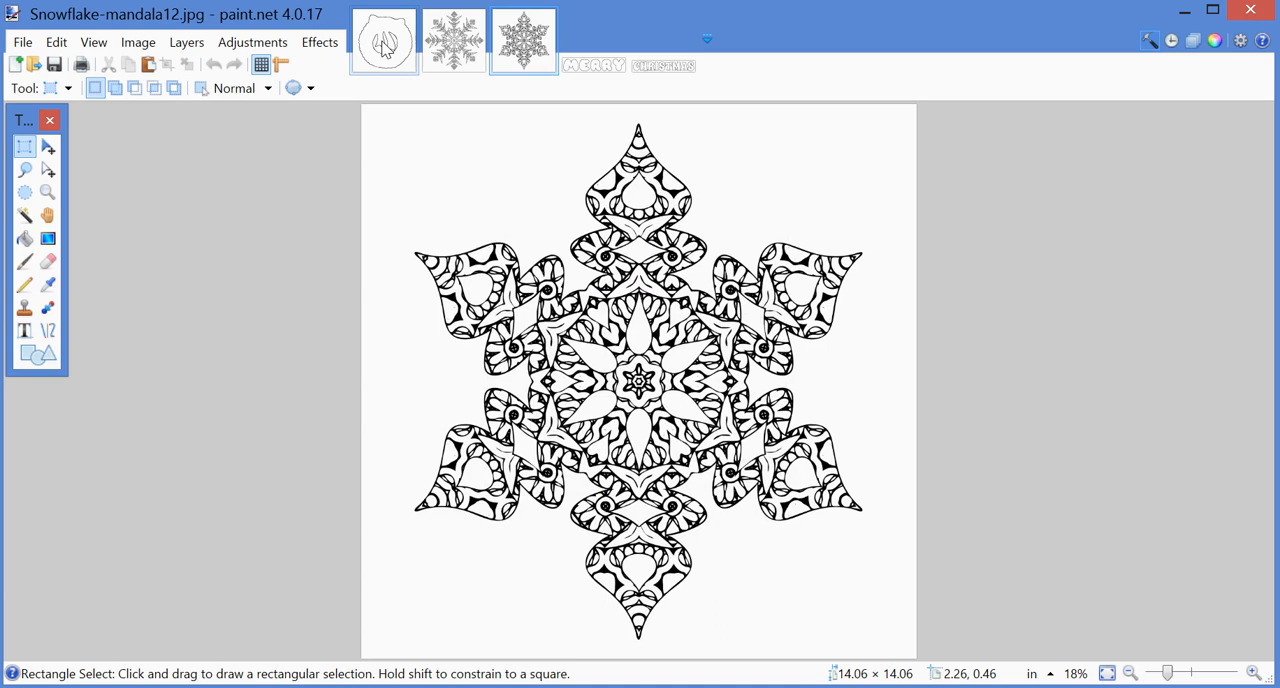
Step: Check the pixel dimensions and resolution of merry1.jpg in the Resize settings without applying a change
click(590, 66)
click(182, 47)
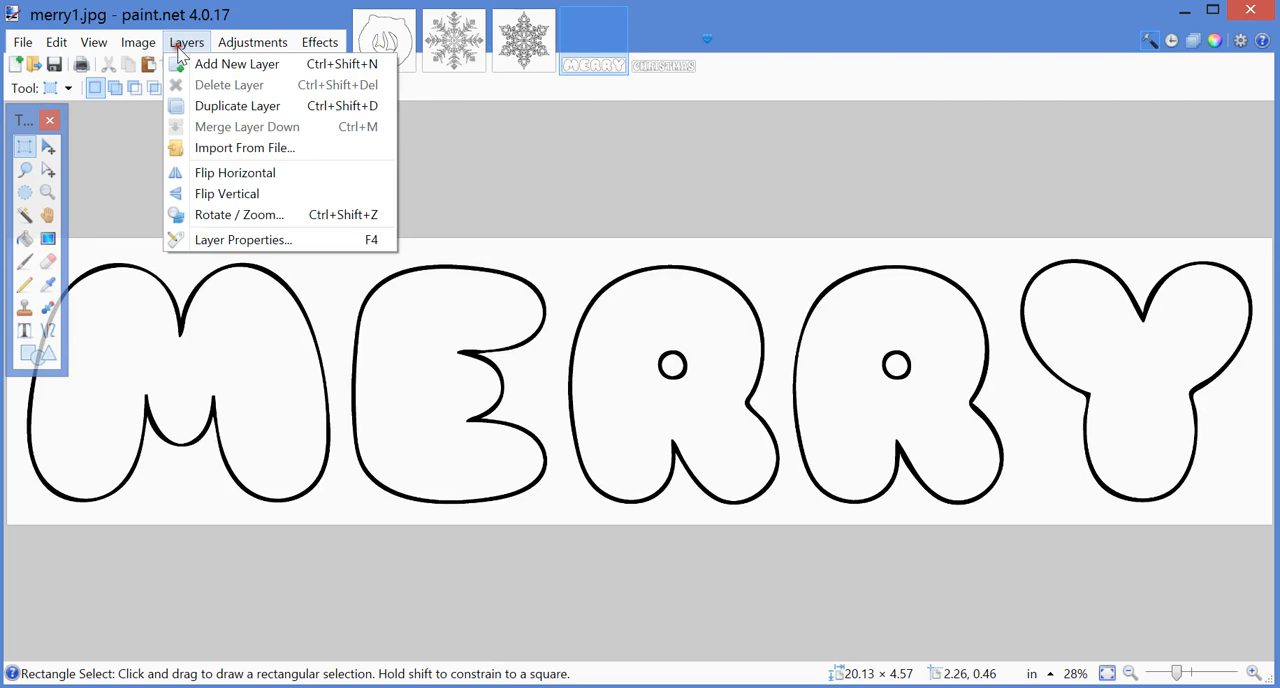
mouse_move(146, 41)
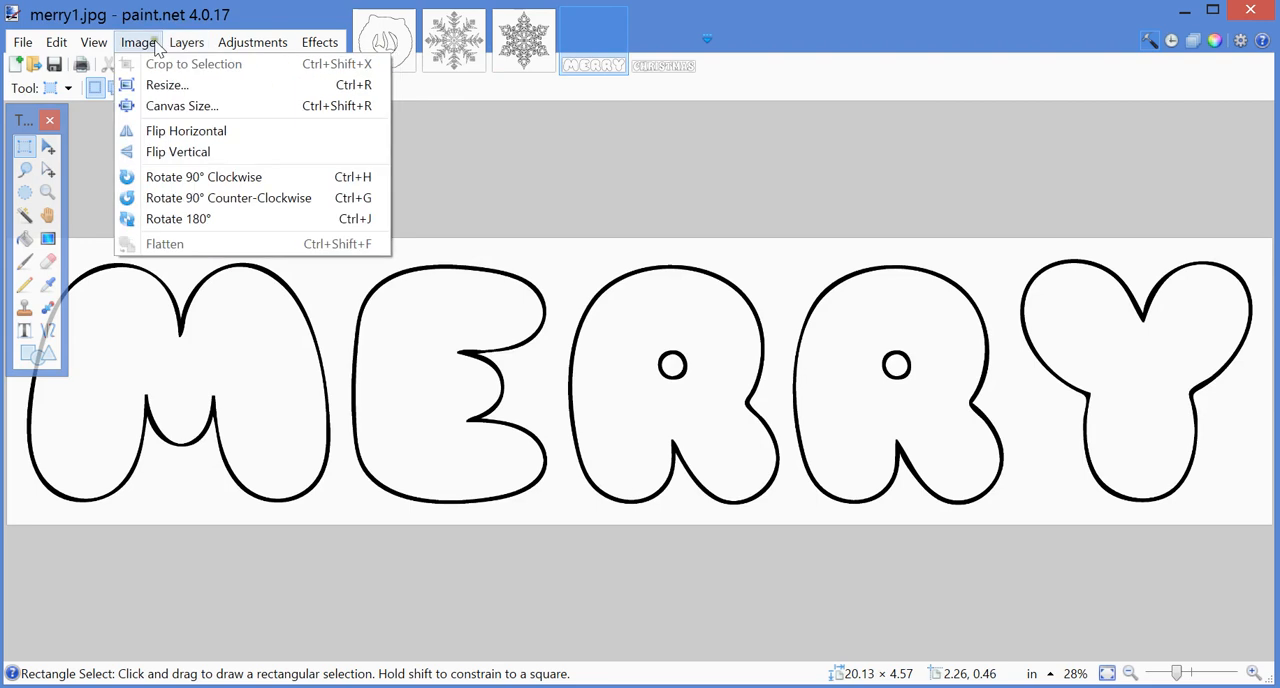
click(153, 86)
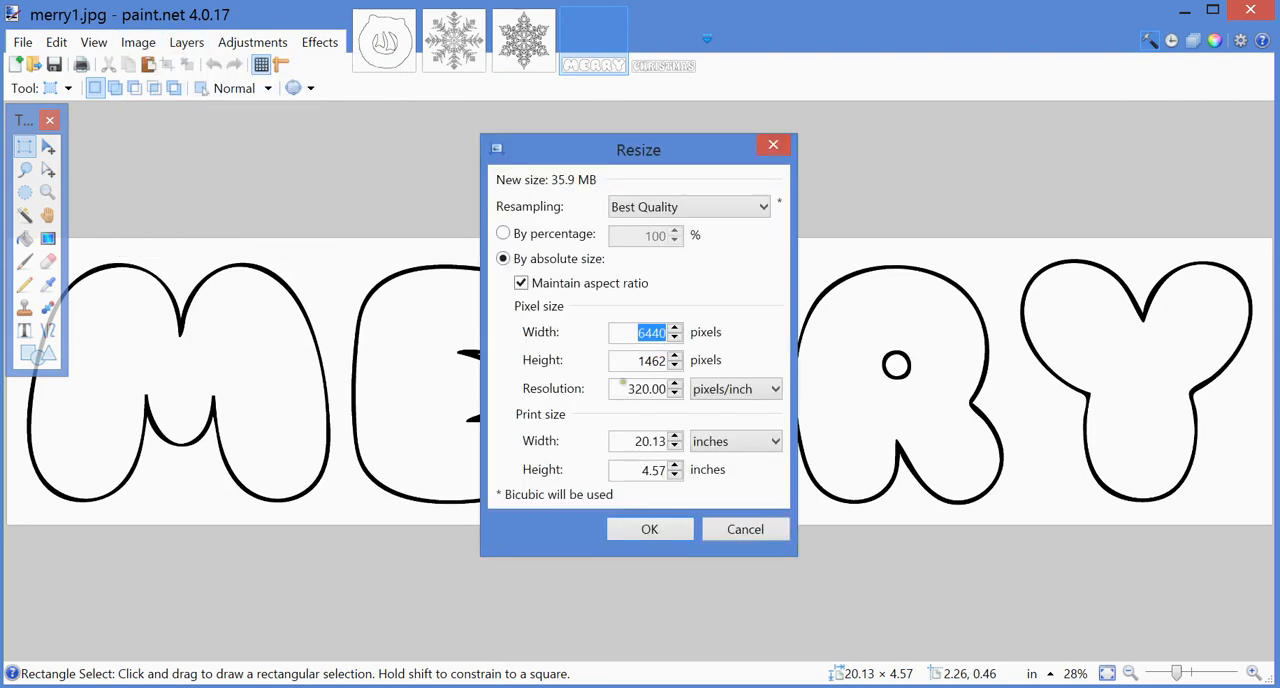
click(624, 338)
click(740, 535)
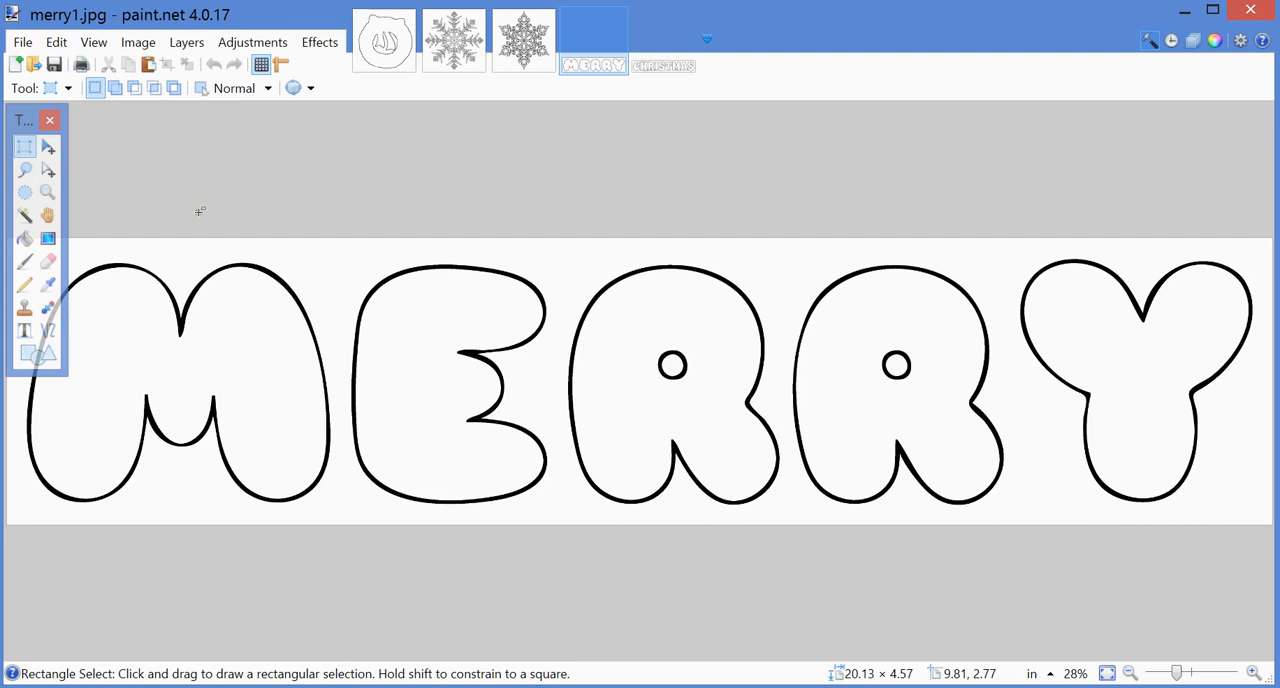
Step: Select the white body of the wreath in wreath1.jpg with the Magic Wand and erase it to transparency
click(381, 60)
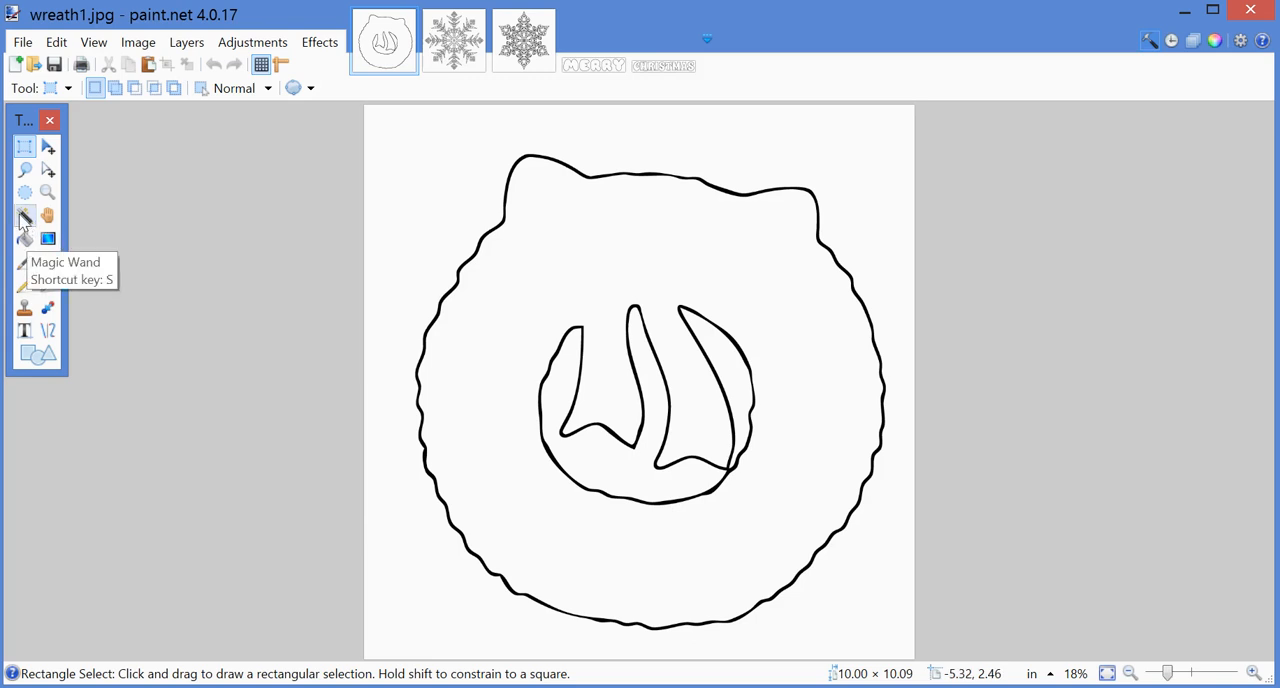
click(24, 216)
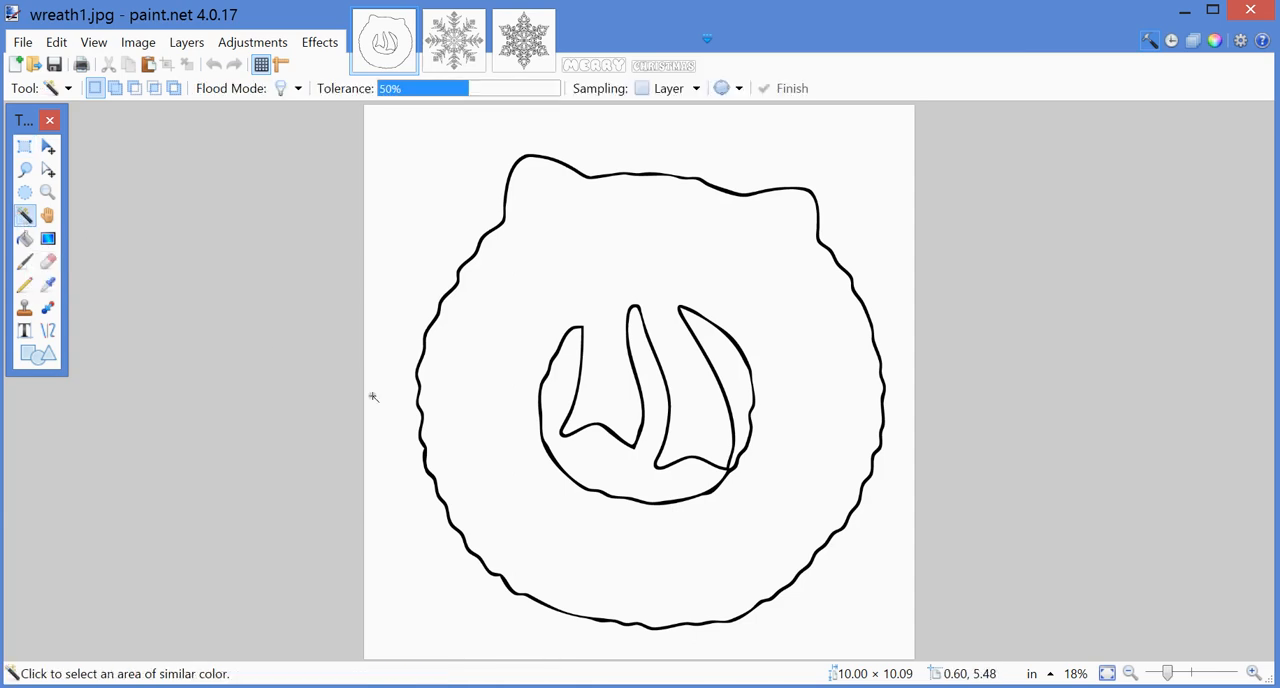
click(536, 284)
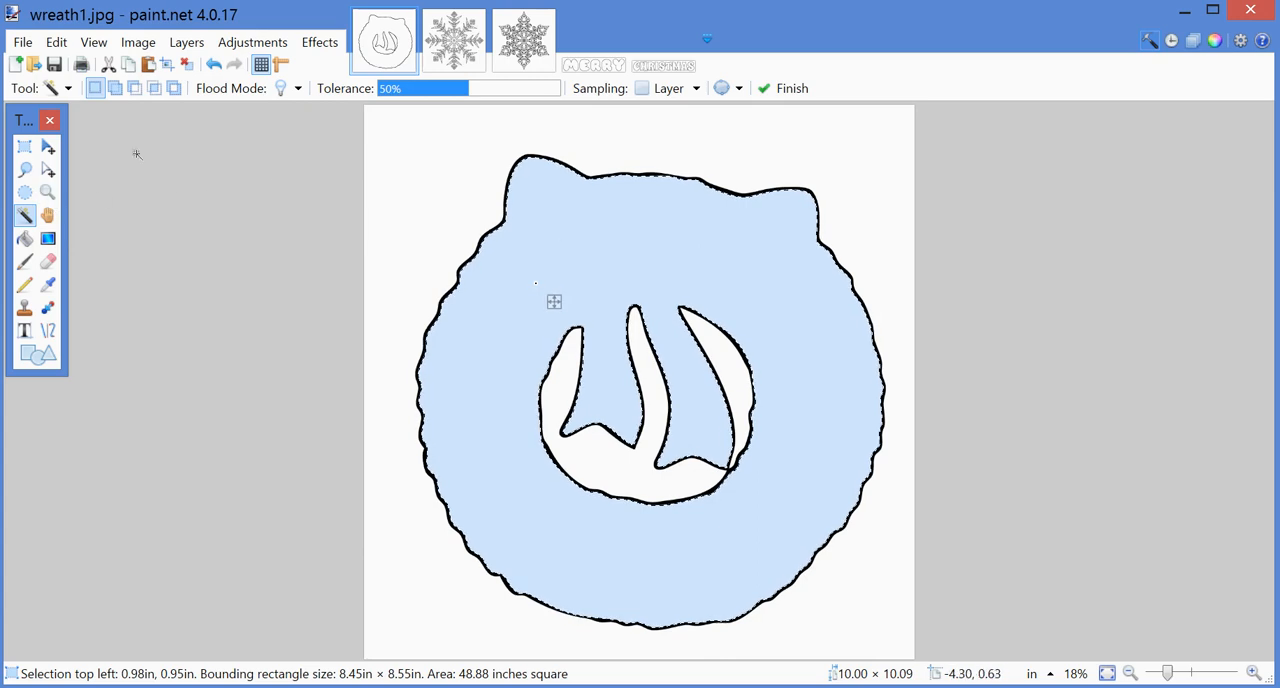
click(57, 45)
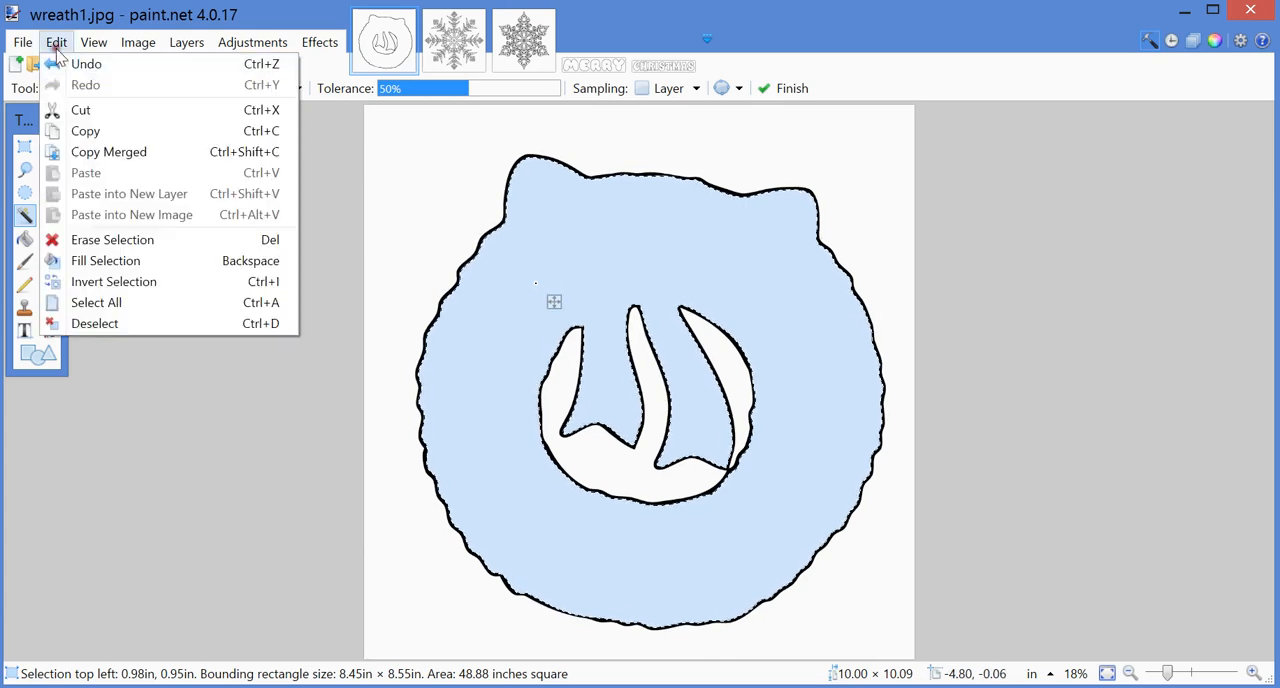
click(86, 130)
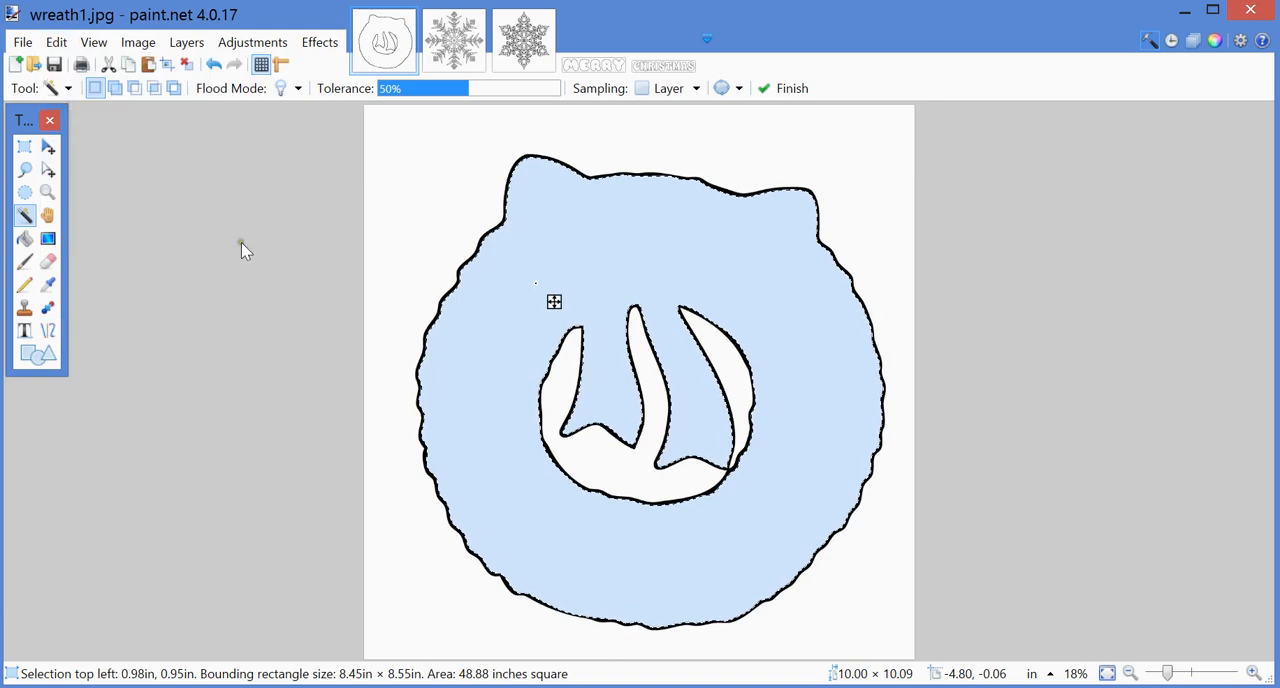
key(Delete)
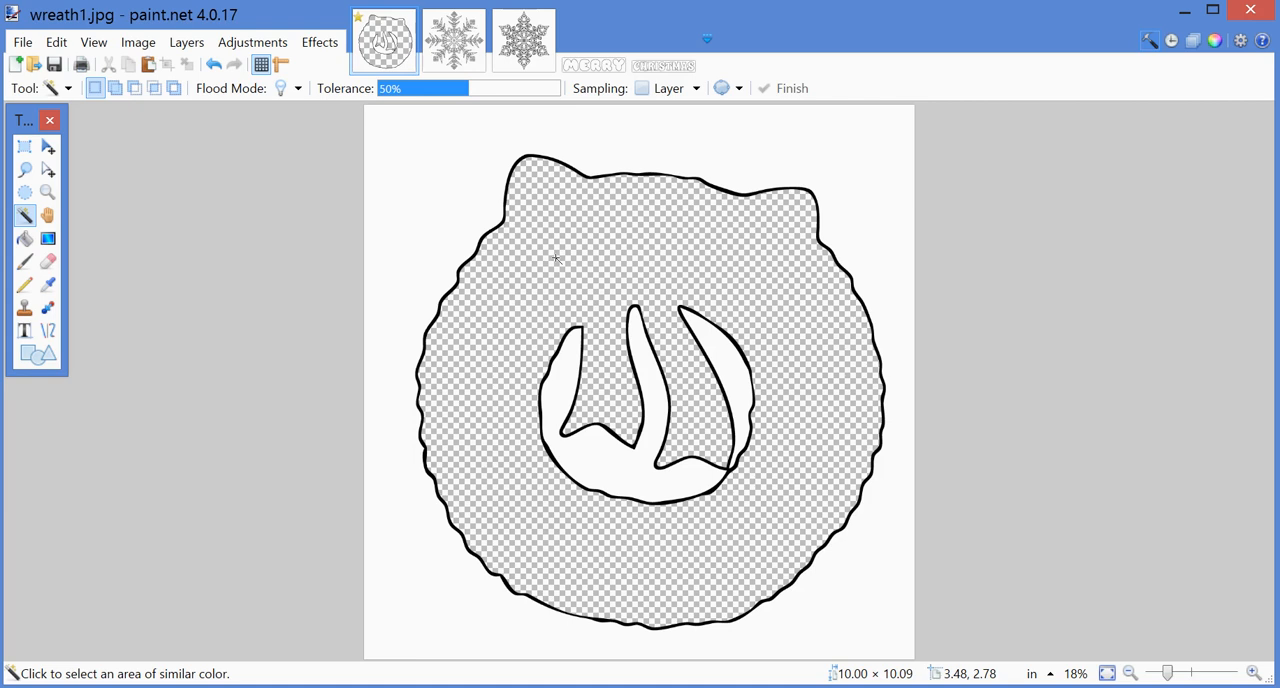
Step: Select the entire wreath1.jpg image and copy it
click(52, 42)
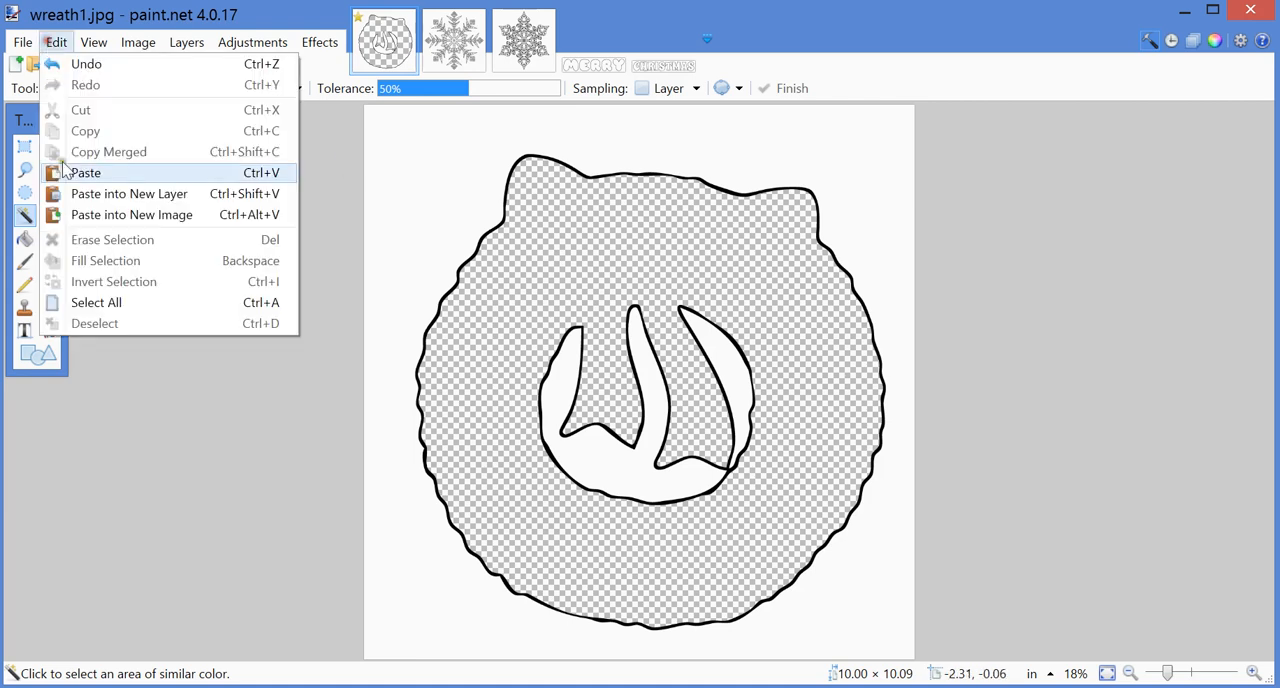
click(86, 308)
click(54, 42)
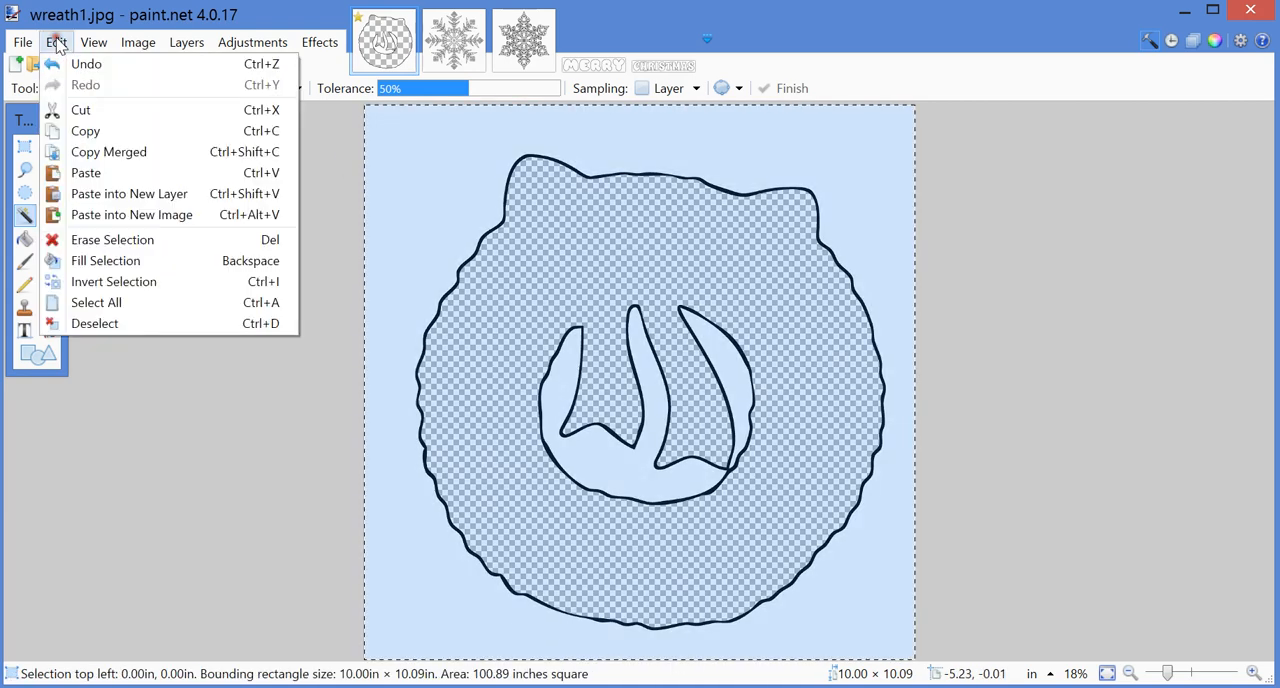
click(82, 134)
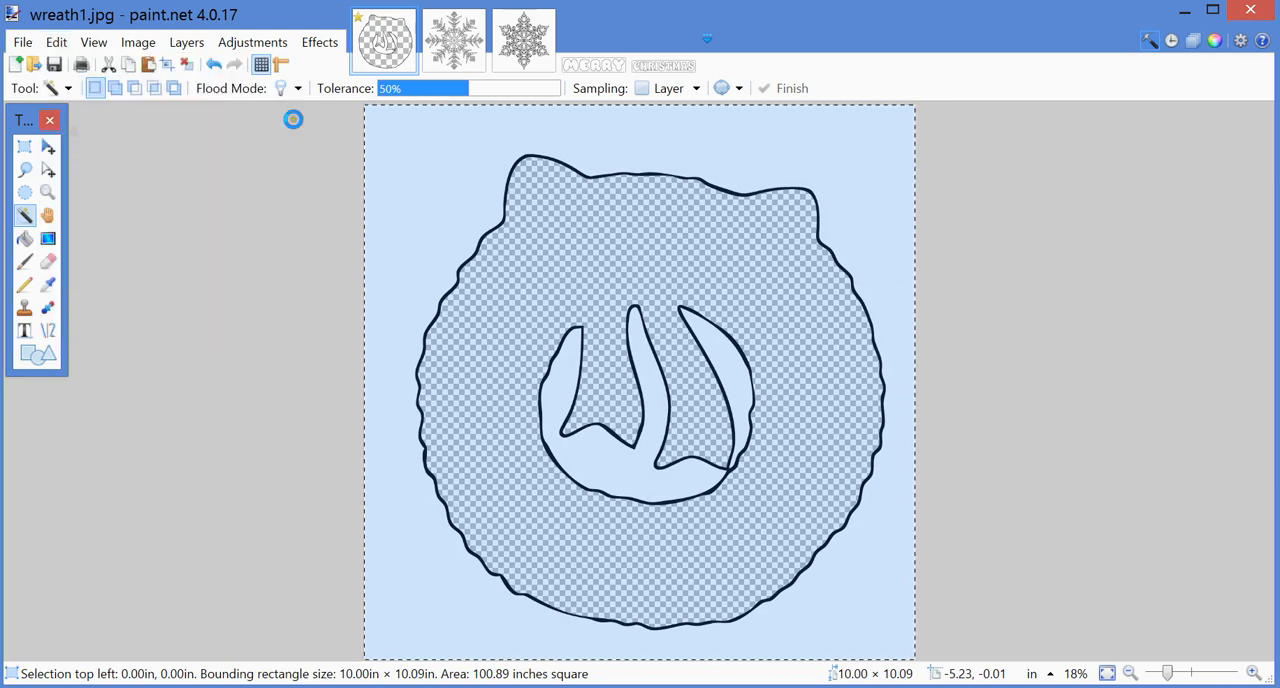
Step: Paste the copied wreath into a new layer of Snowflake-mandala1.jpg, keeping the canvas size
click(454, 42)
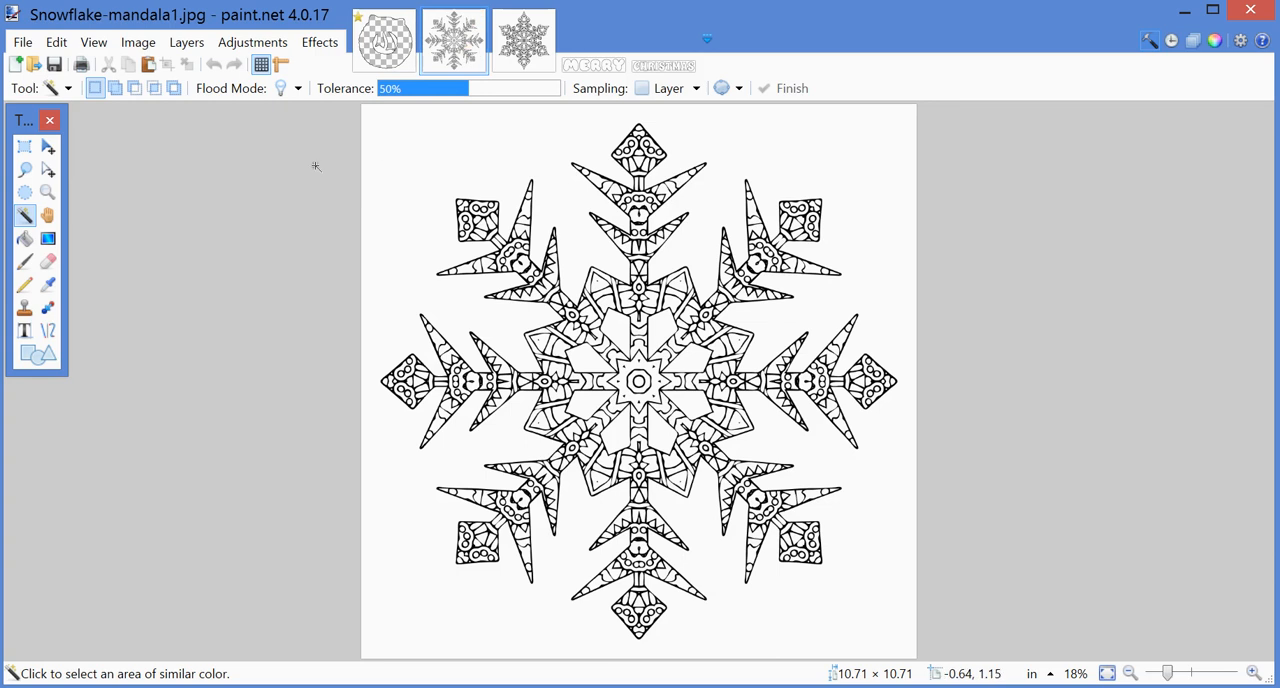
click(56, 42)
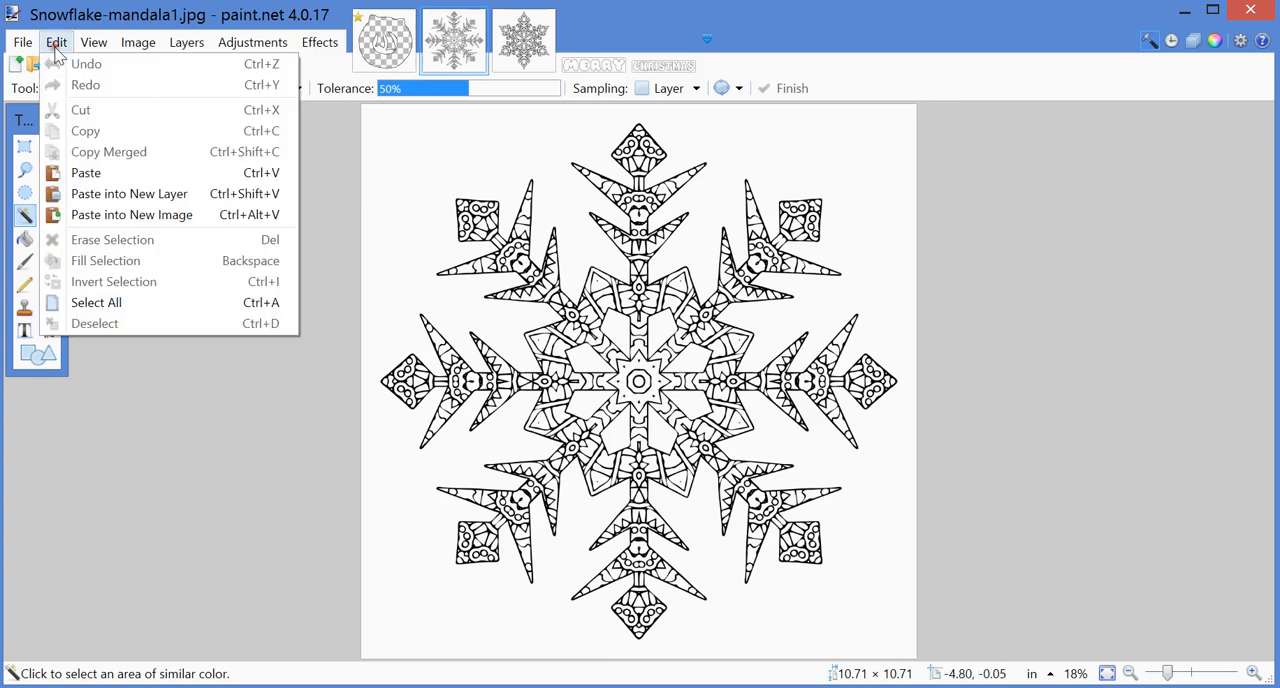
click(72, 193)
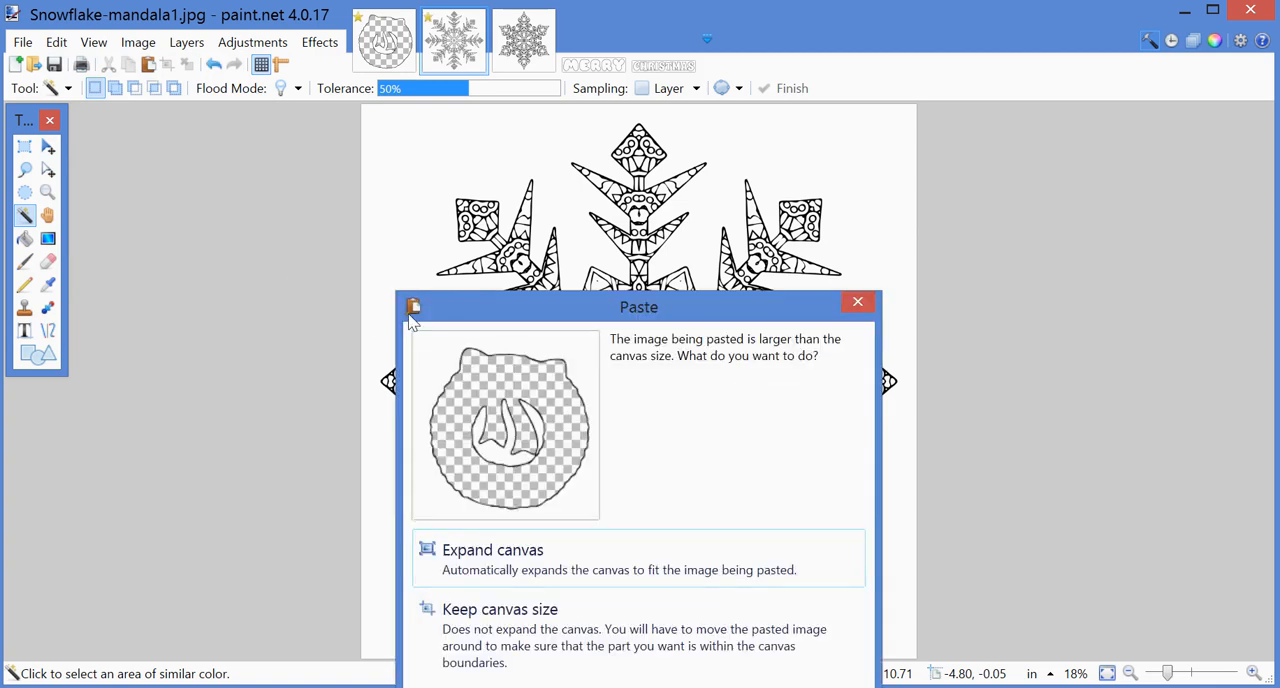
drag(543, 320, 545, 165)
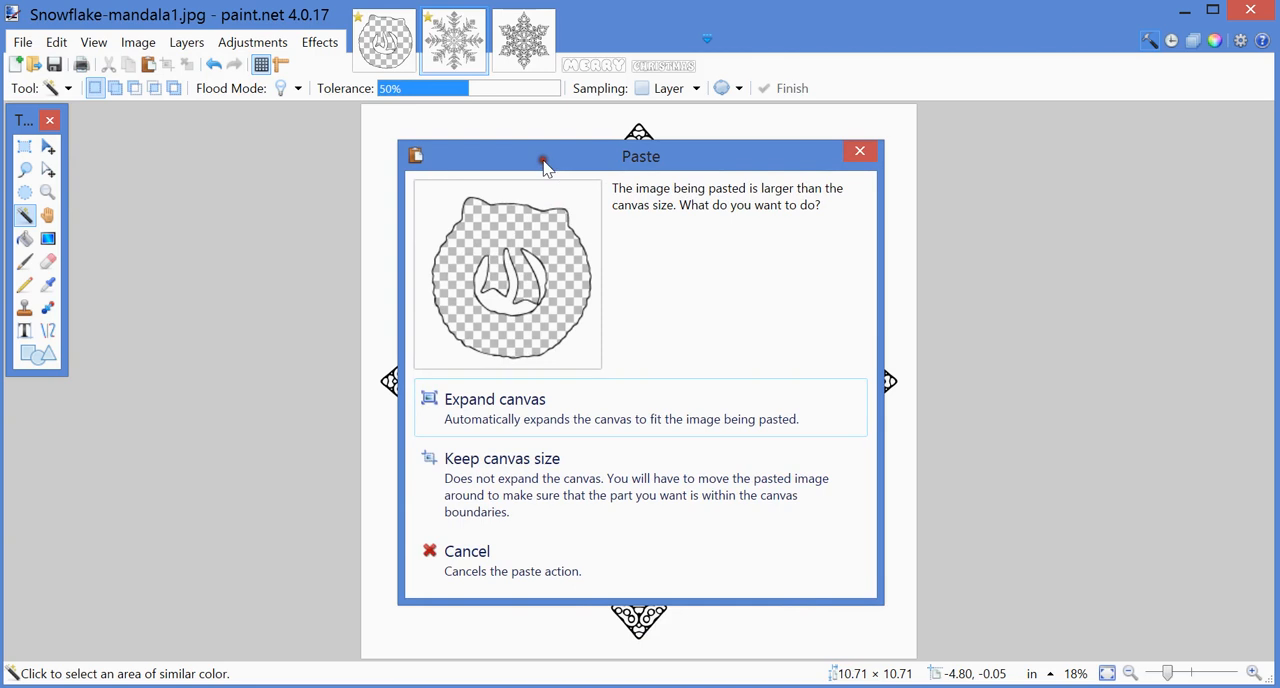
click(500, 488)
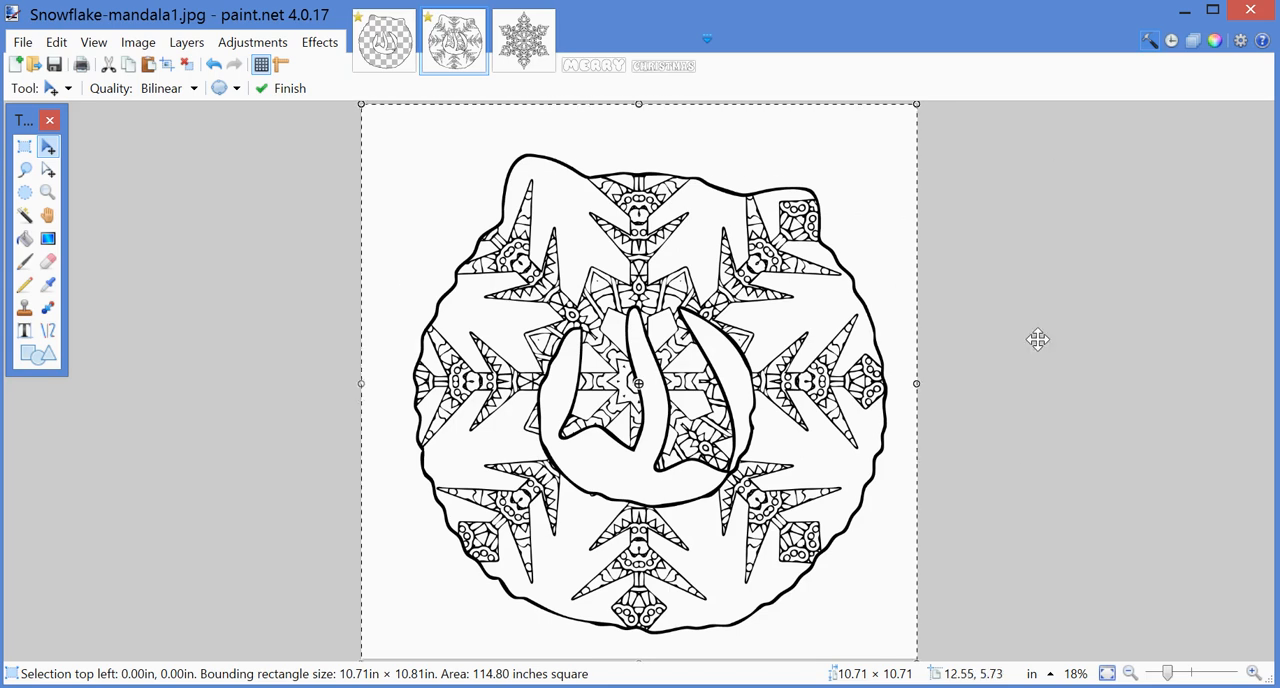
Step: Paste the copied wreath into a new layer of Snowflake-mandala12.jpg, keeping the canvas size
click(523, 45)
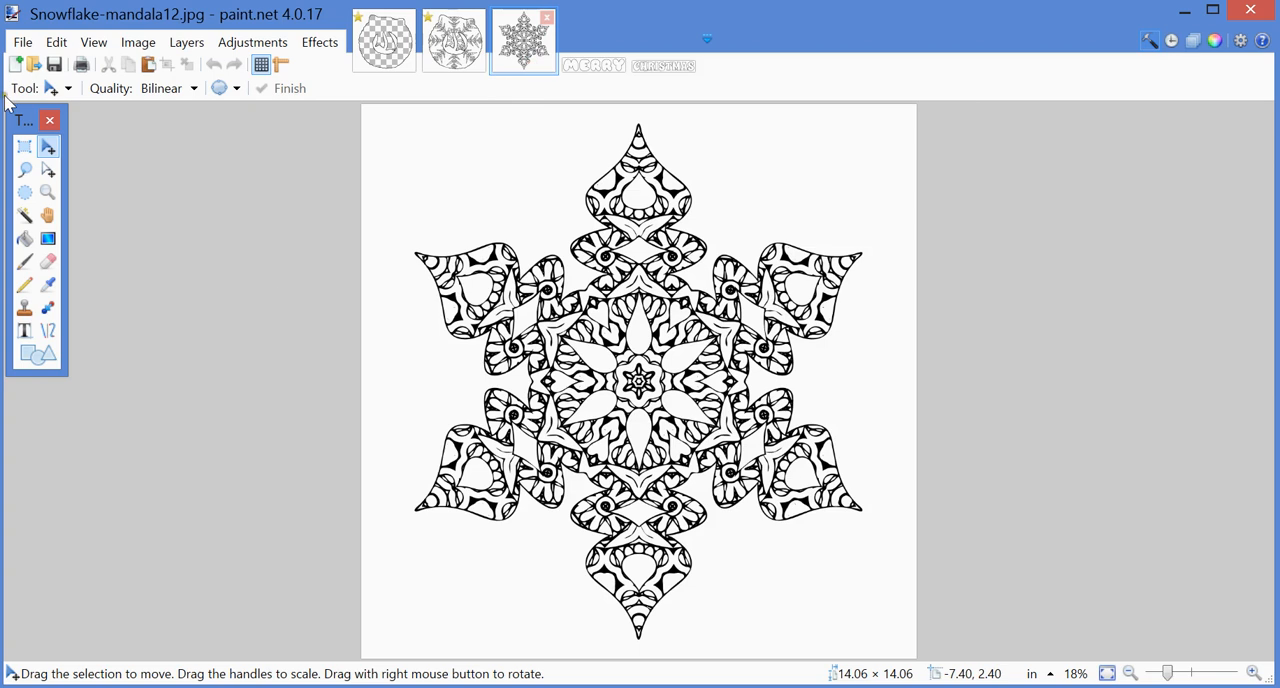
click(56, 42)
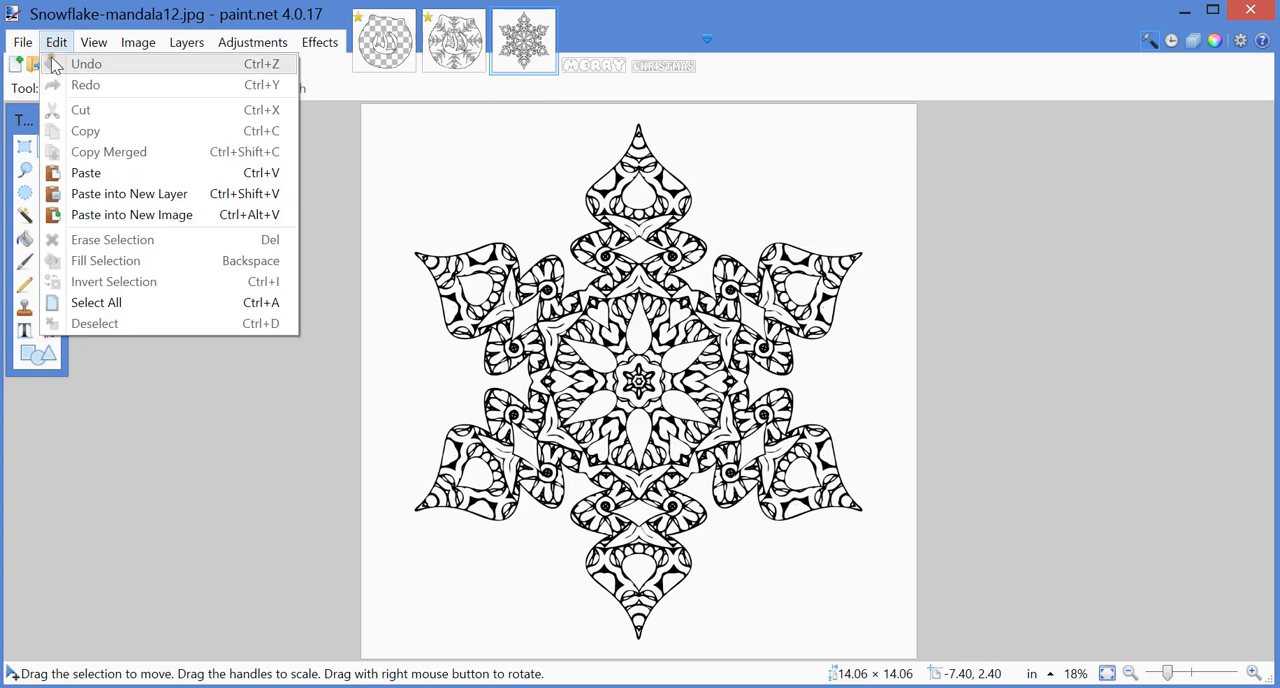
click(90, 200)
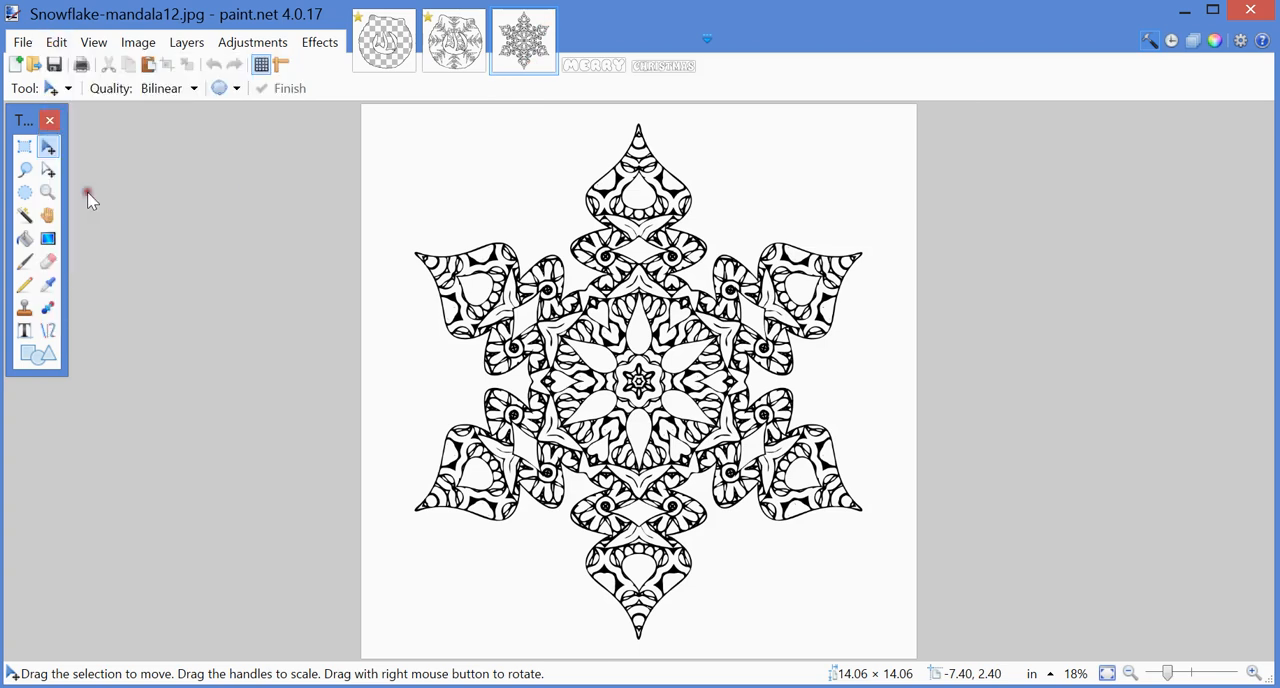
click(508, 645)
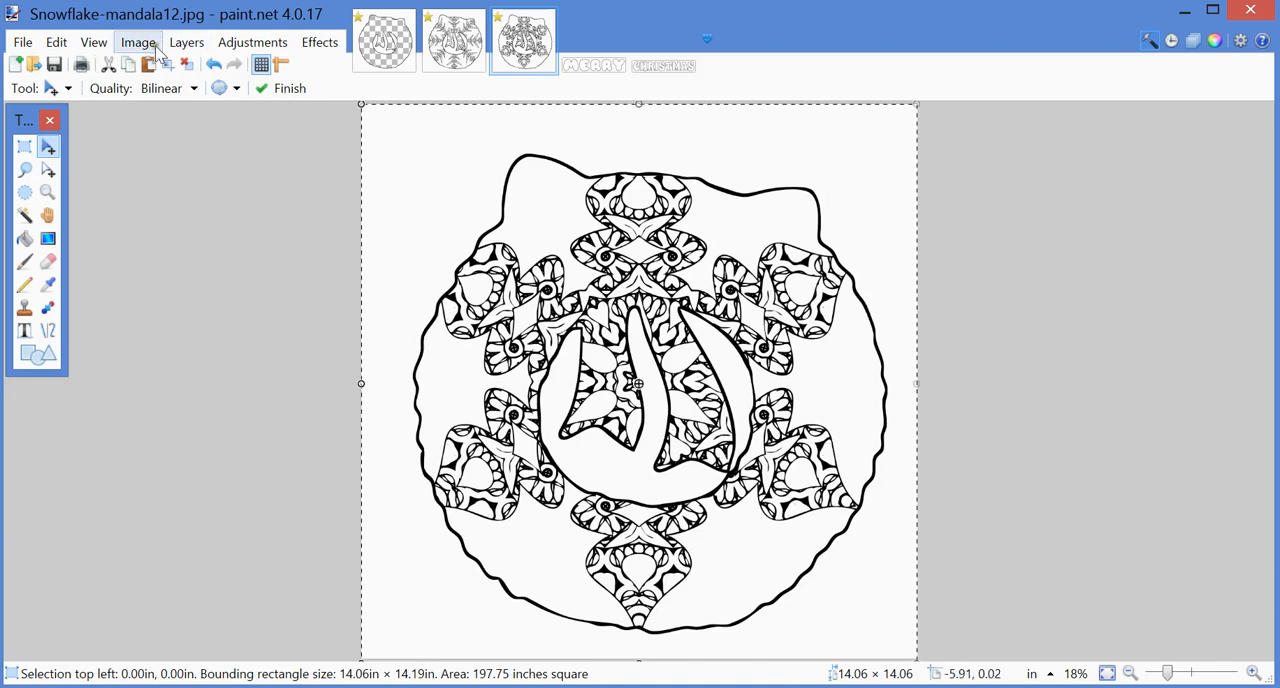
Step: Deselect the pasted wreath in Snowflake-mandala12.jpg
click(57, 43)
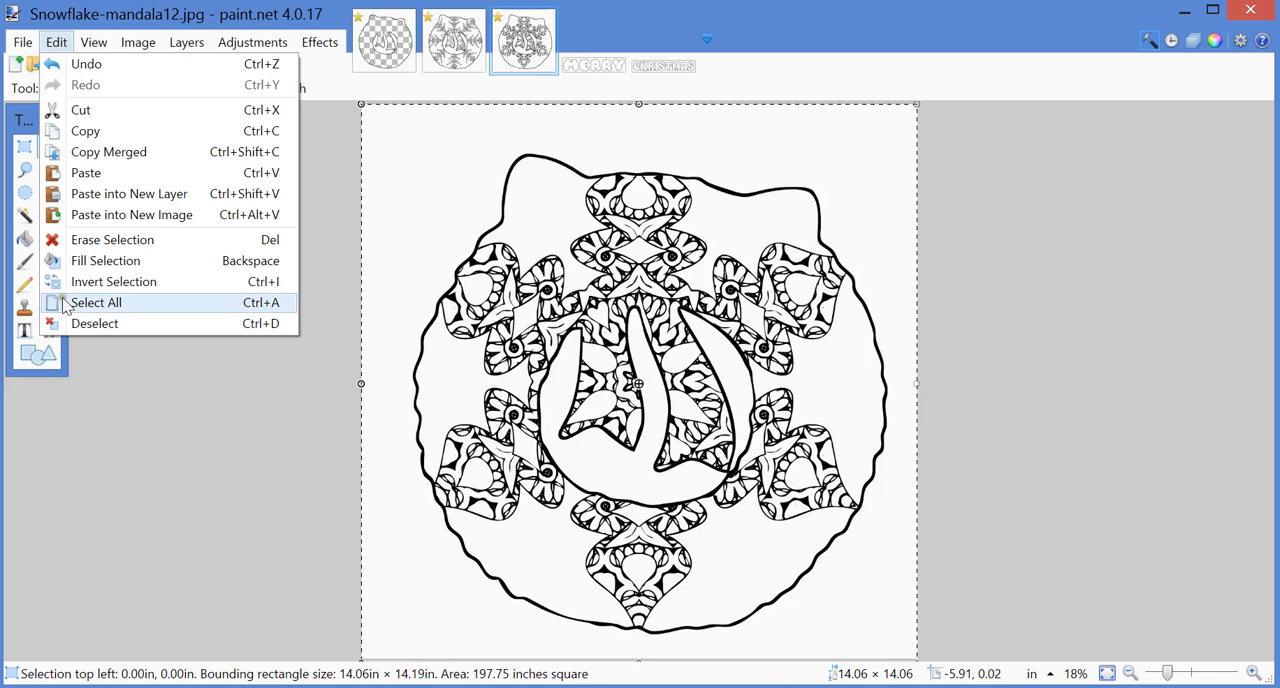
click(58, 45)
click(90, 45)
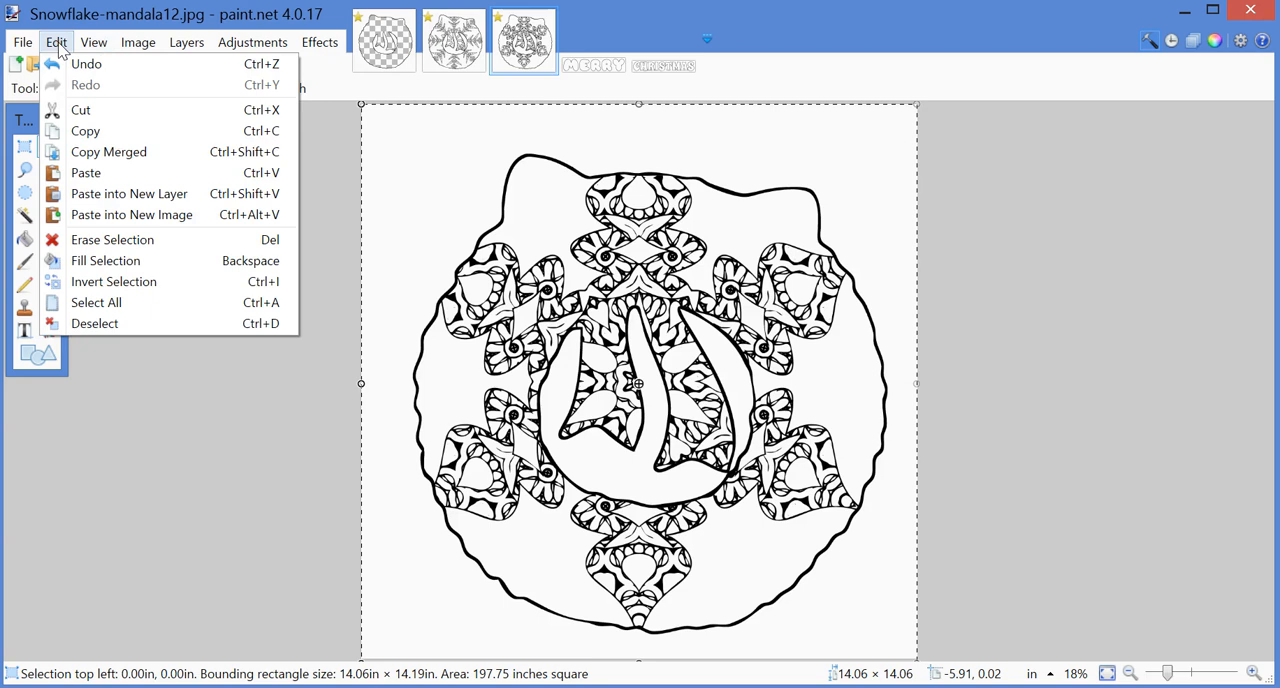
click(80, 325)
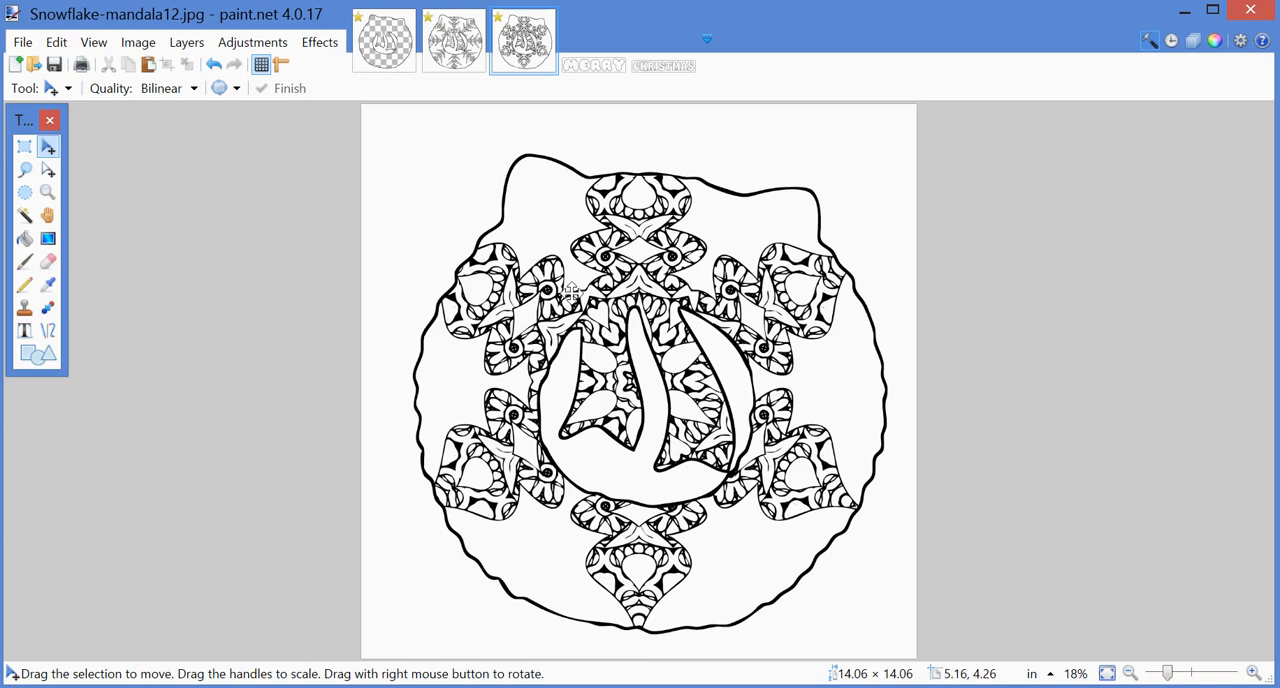
click(56, 42)
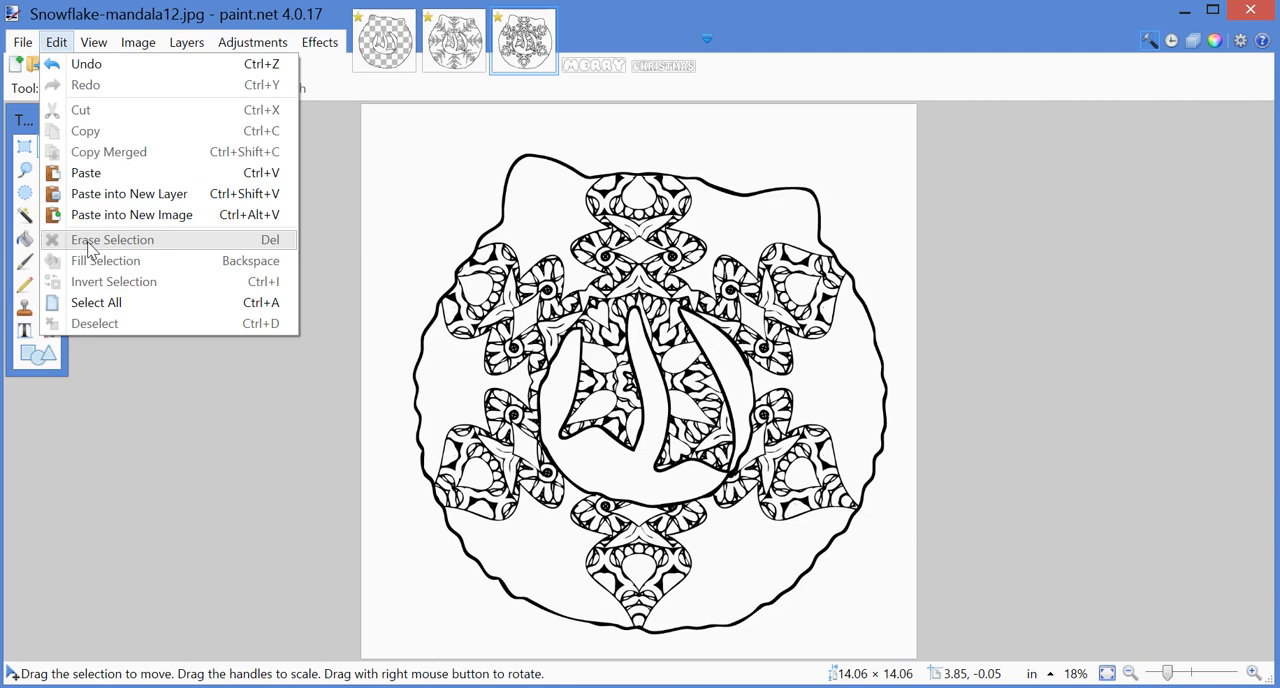
Step: Undo the wreath paste in Snowflake-mandala12.jpg, restoring the plain snowflake mandala
mouse_move(94, 47)
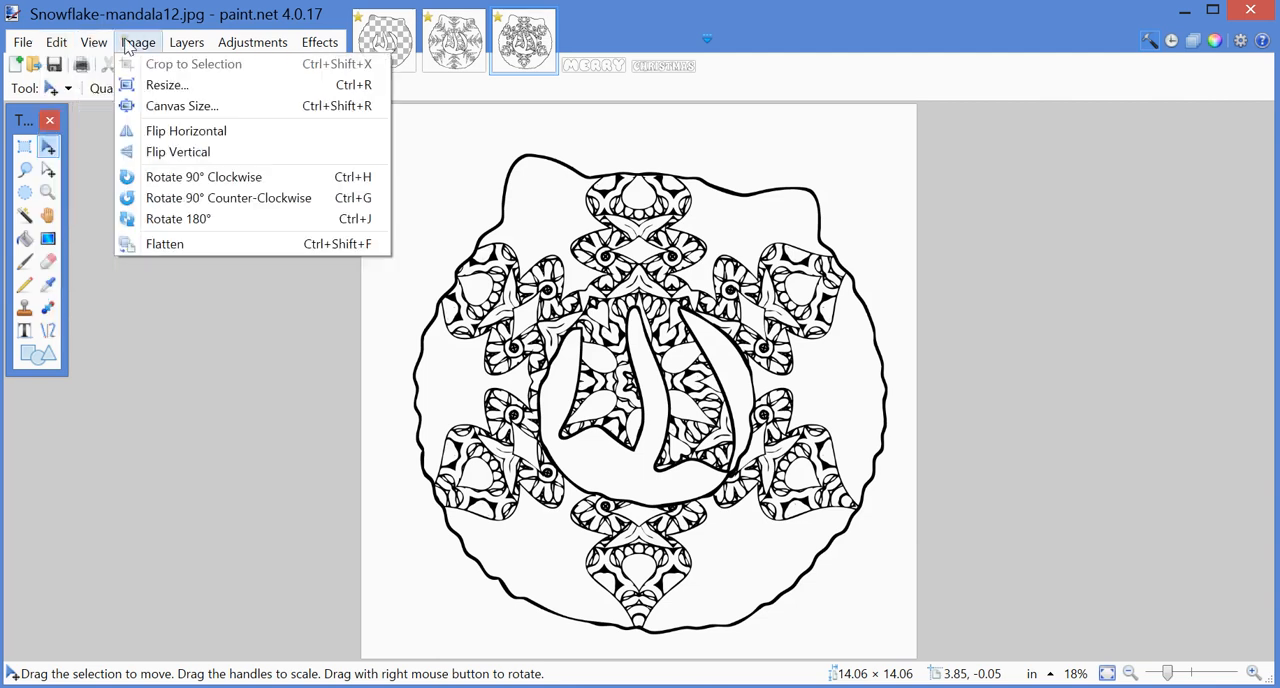
mouse_move(184, 50)
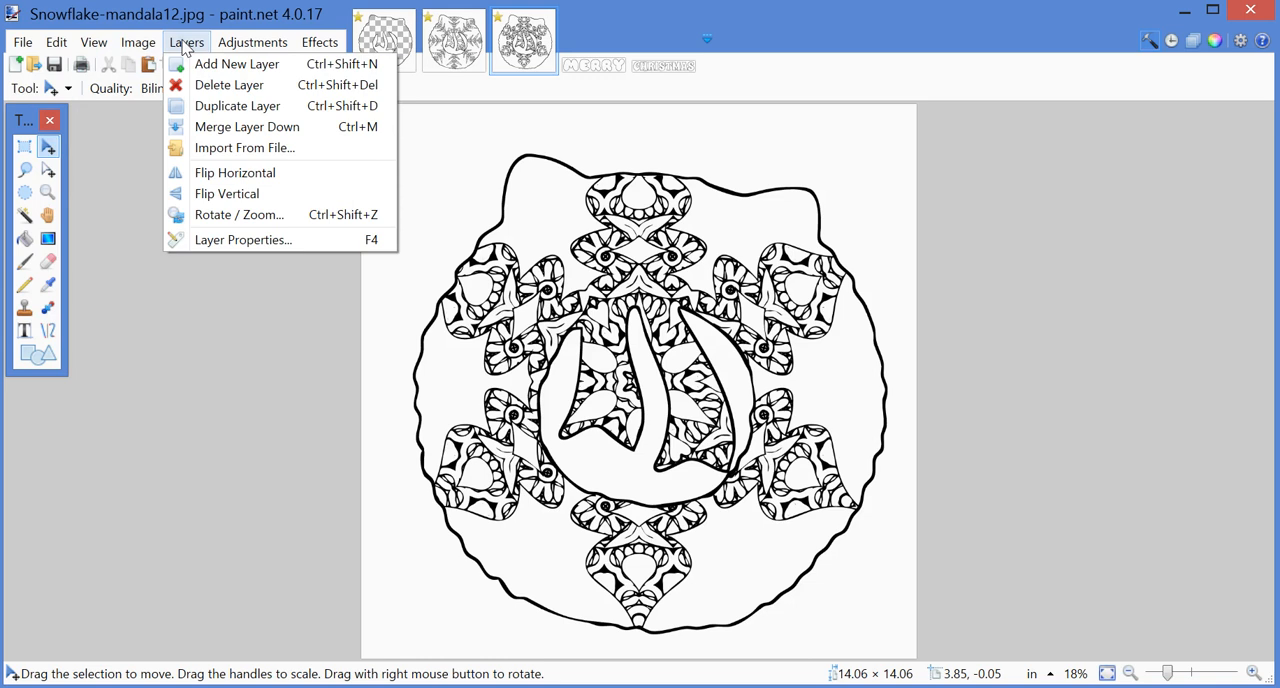
mouse_move(55, 47)
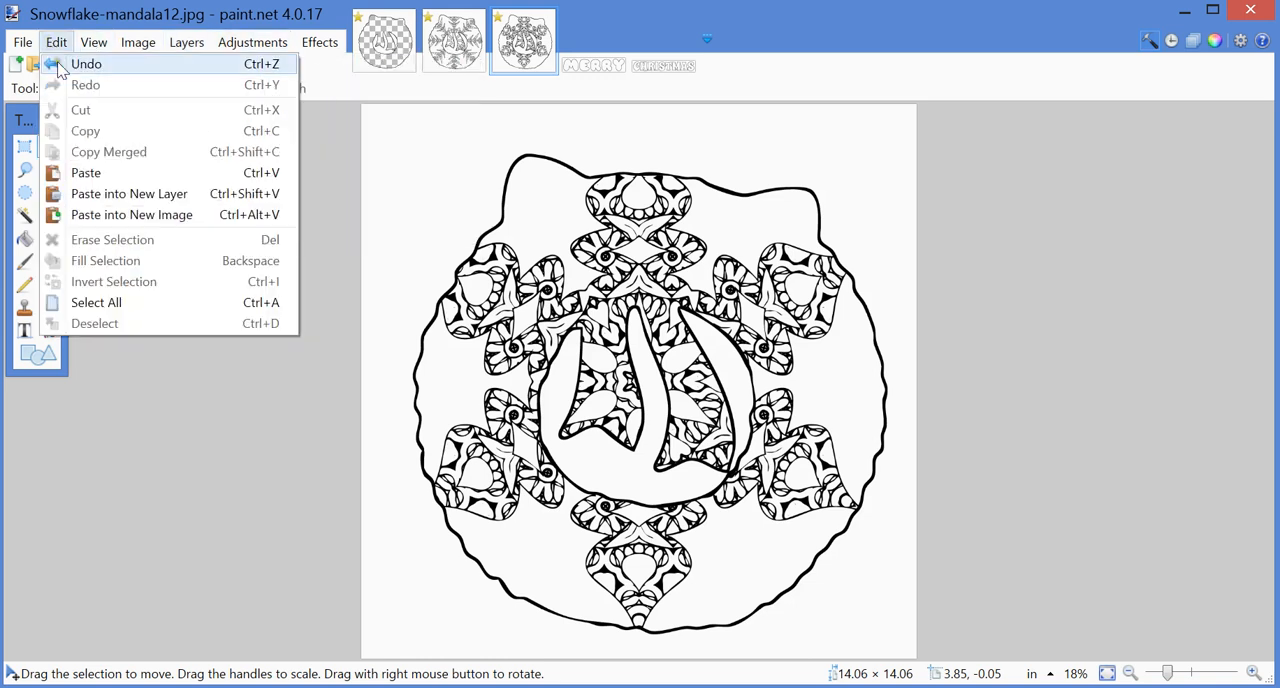
key(ctrl+a)
click(57, 43)
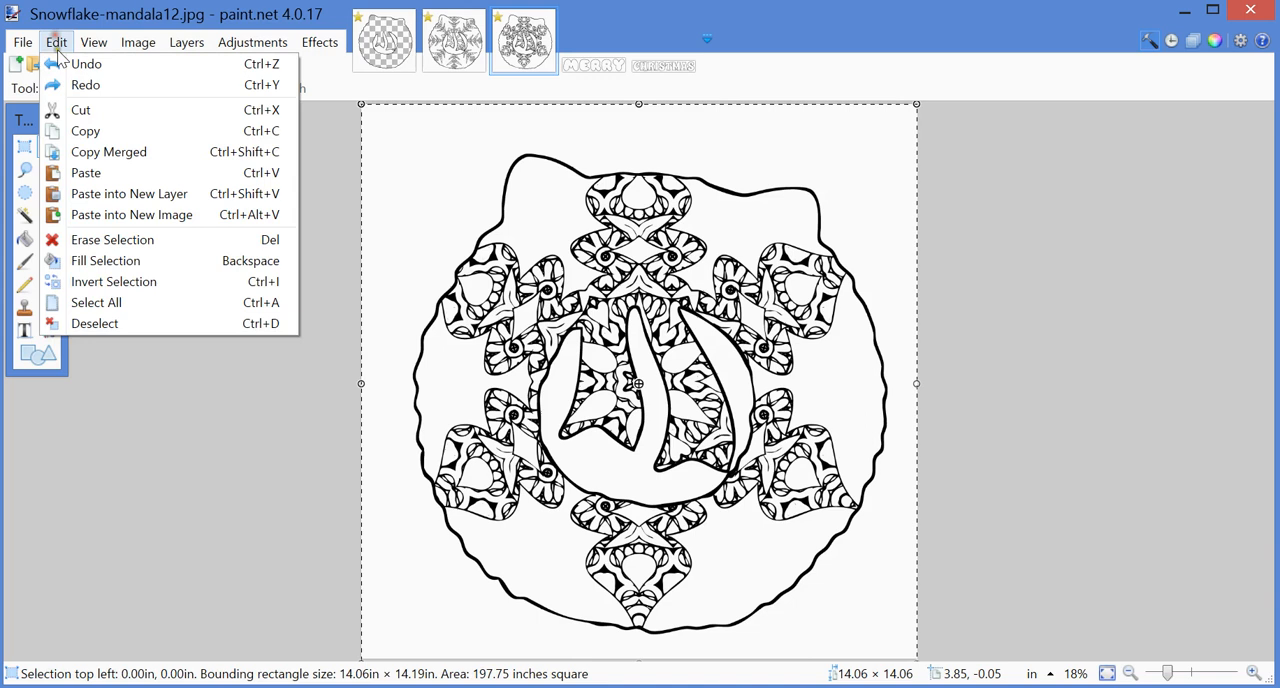
click(57, 60)
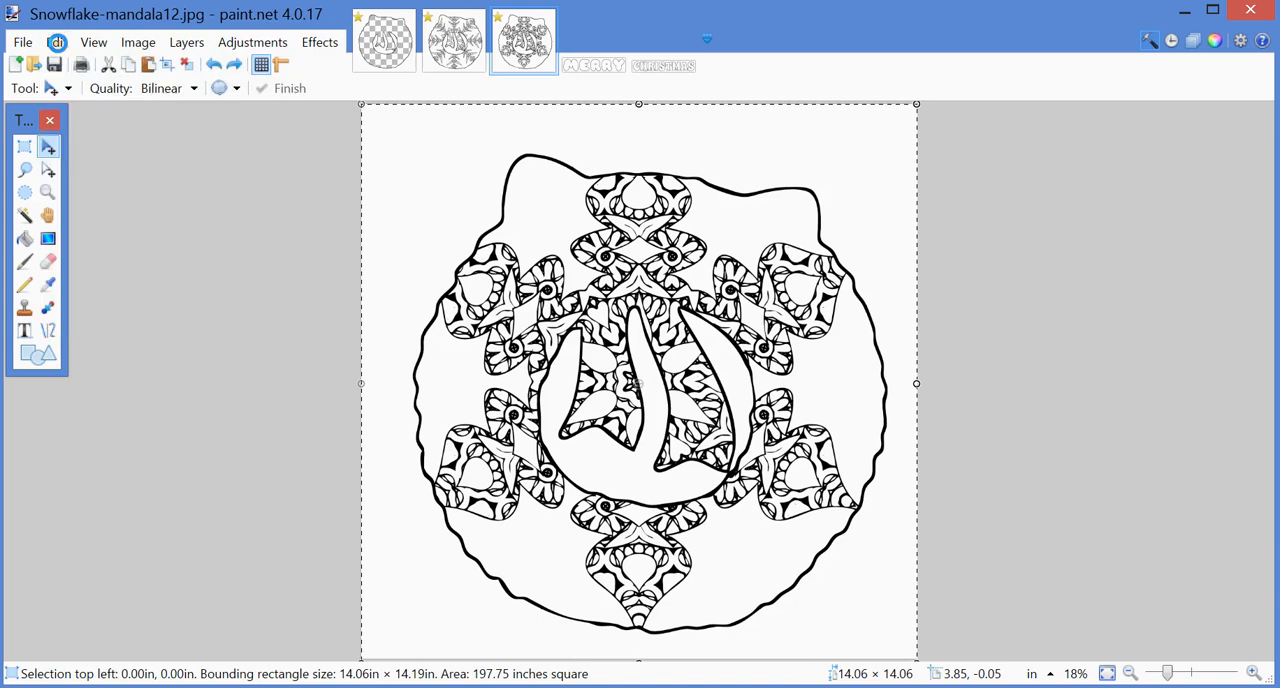
click(57, 43)
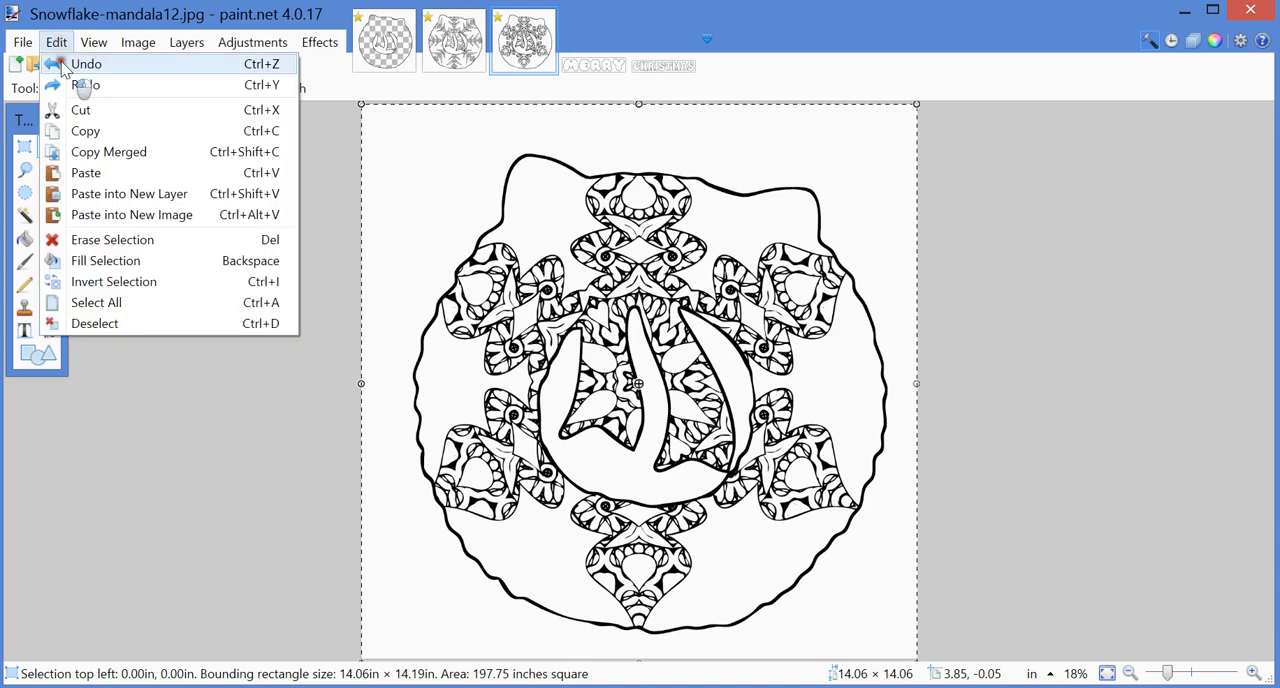
click(62, 66)
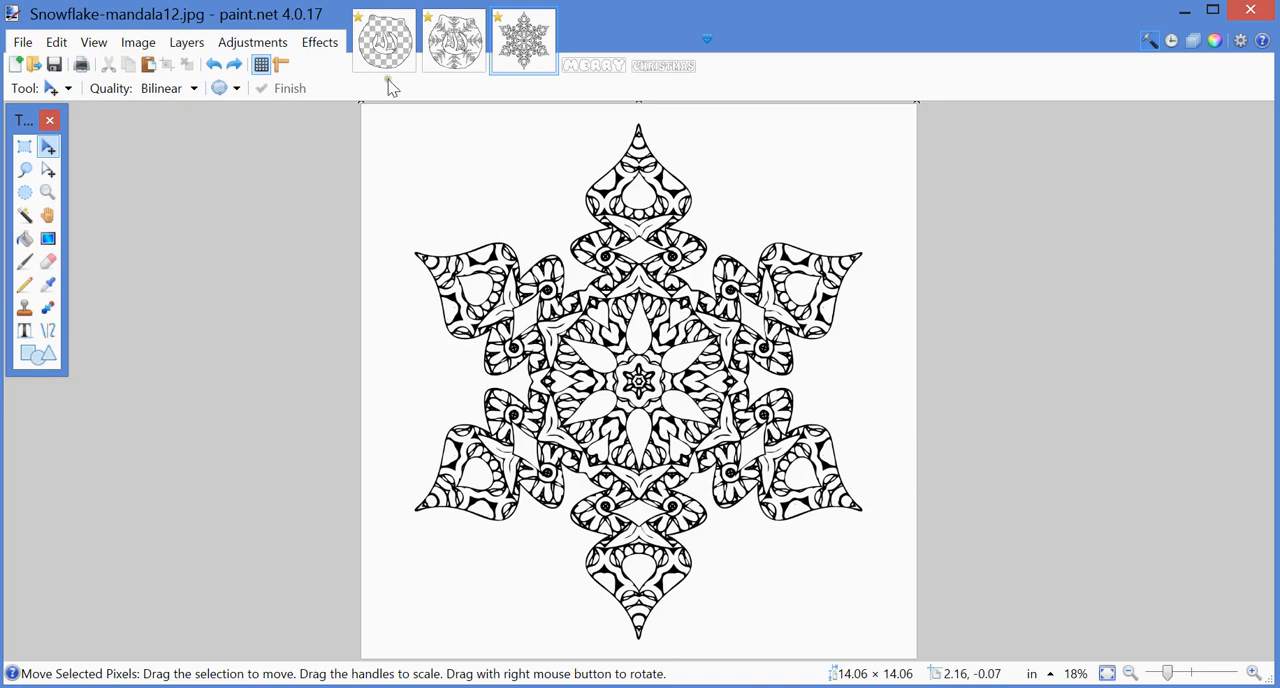
Step: Copy the selected wreath from wreath1.jpg again
click(384, 45)
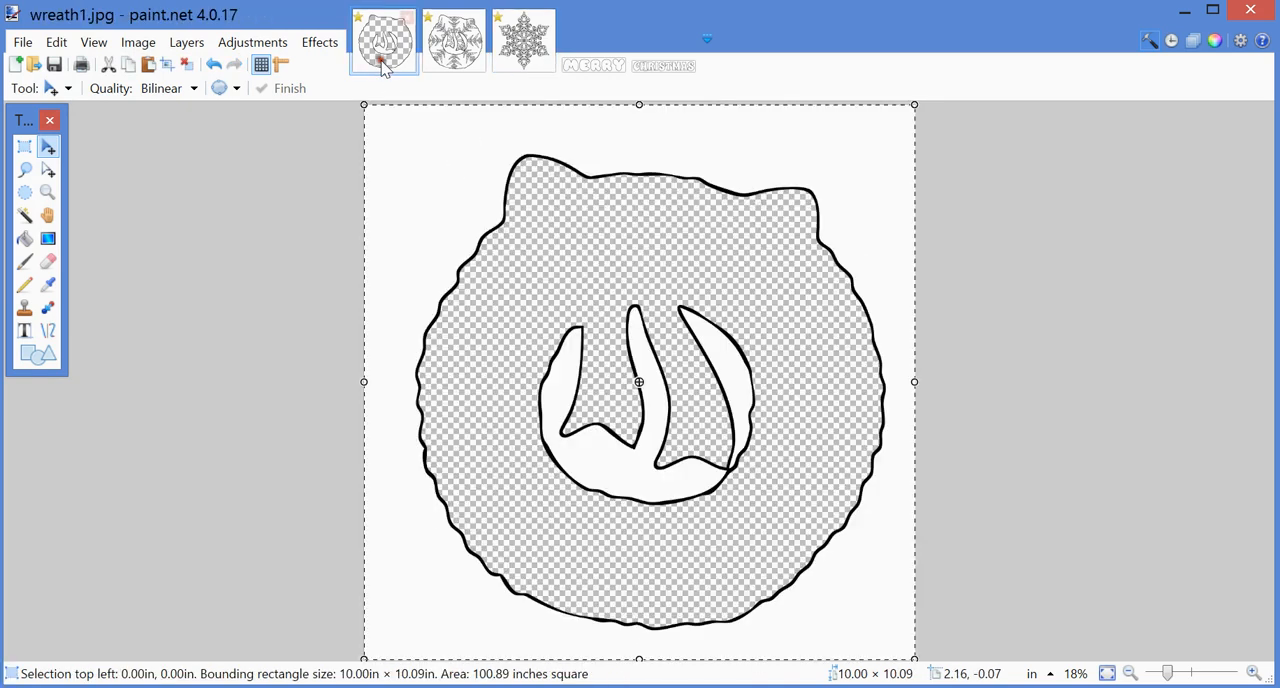
click(55, 43)
click(64, 131)
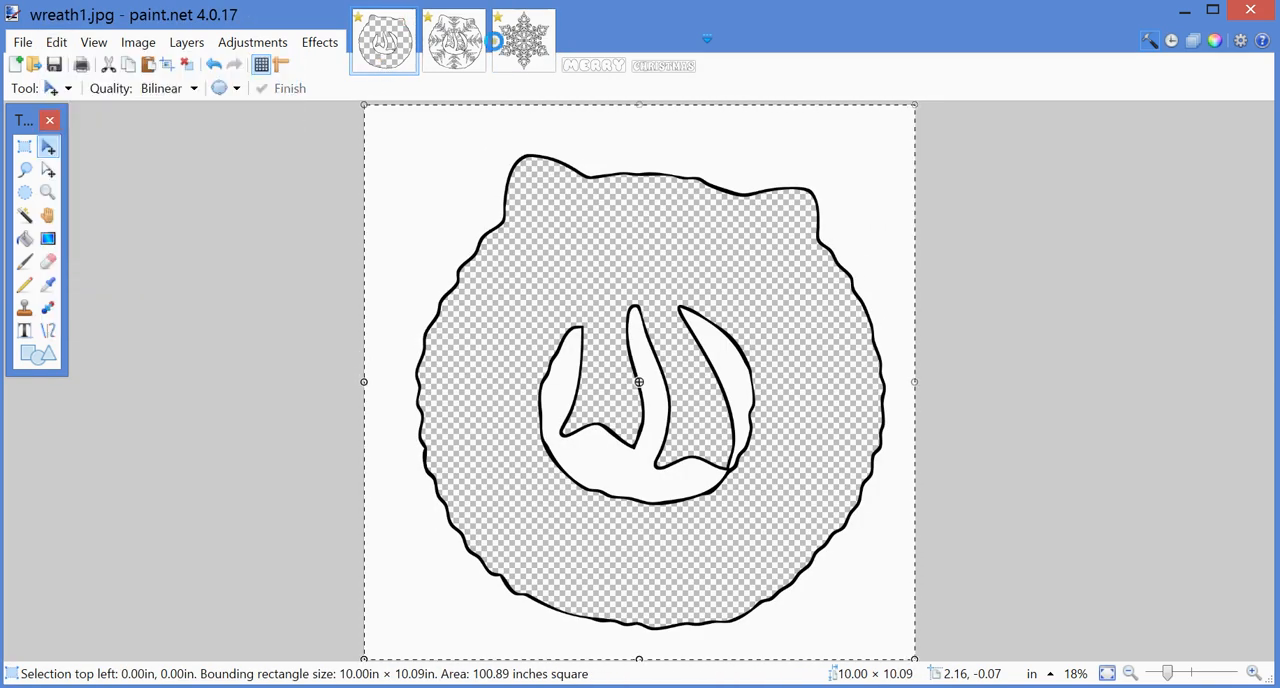
Step: Paste the copied wreath into a new layer of Snowflake-mandala12.jpg, expanding the canvas, and deselect it
click(523, 40)
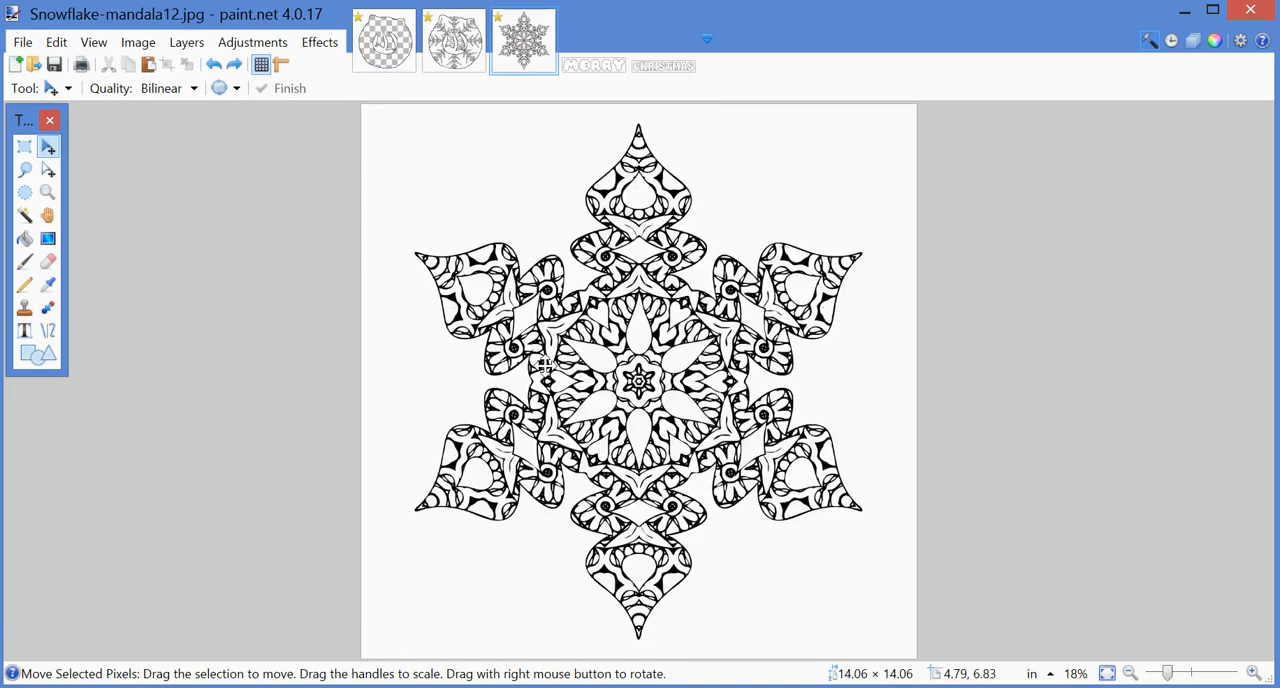
click(56, 45)
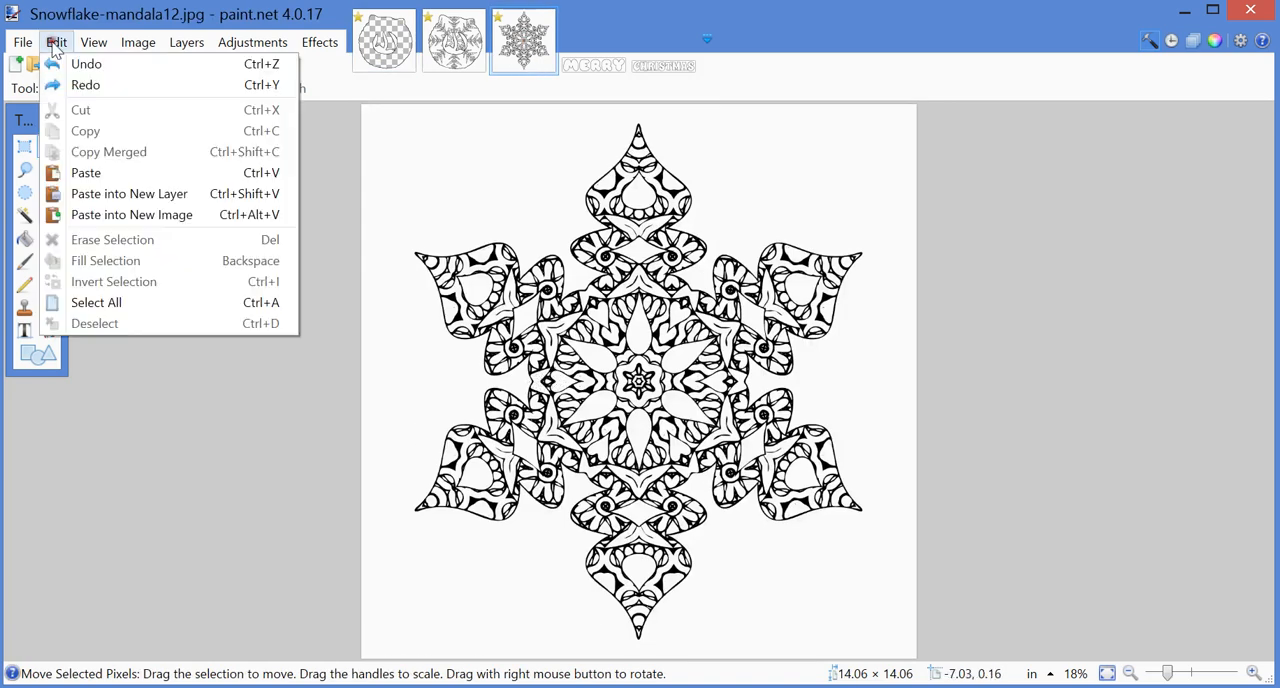
click(81, 200)
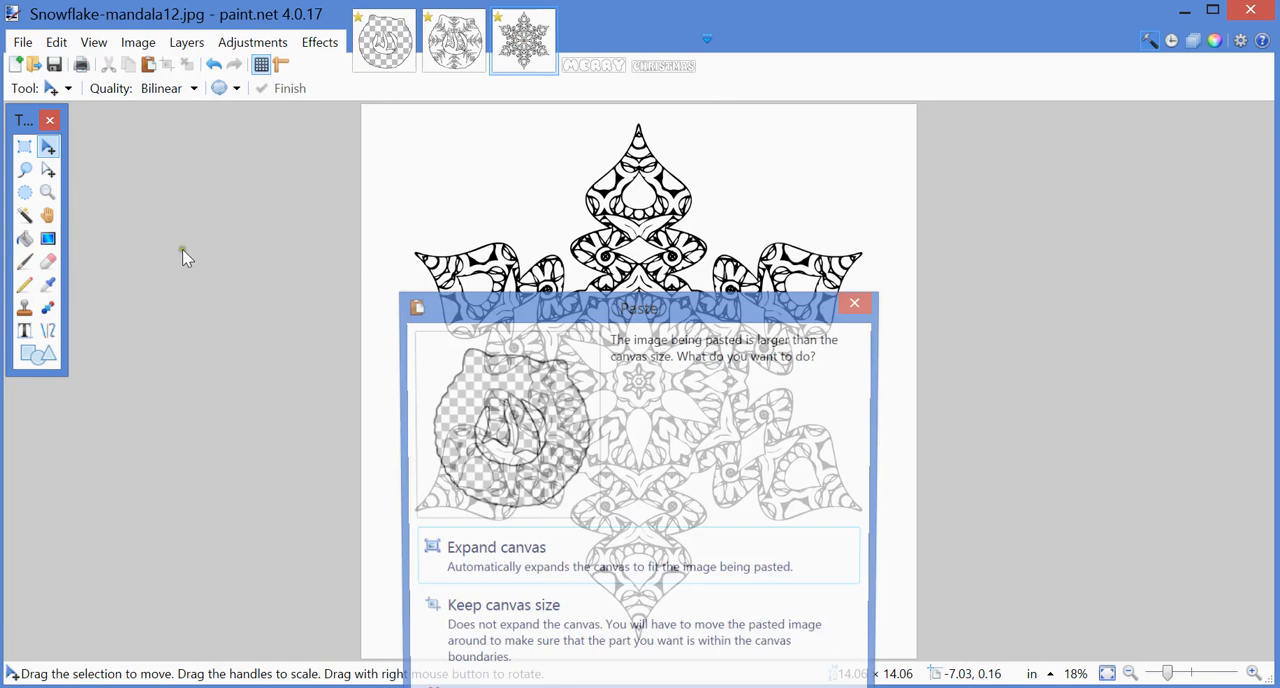
drag(628, 313, 617, 135)
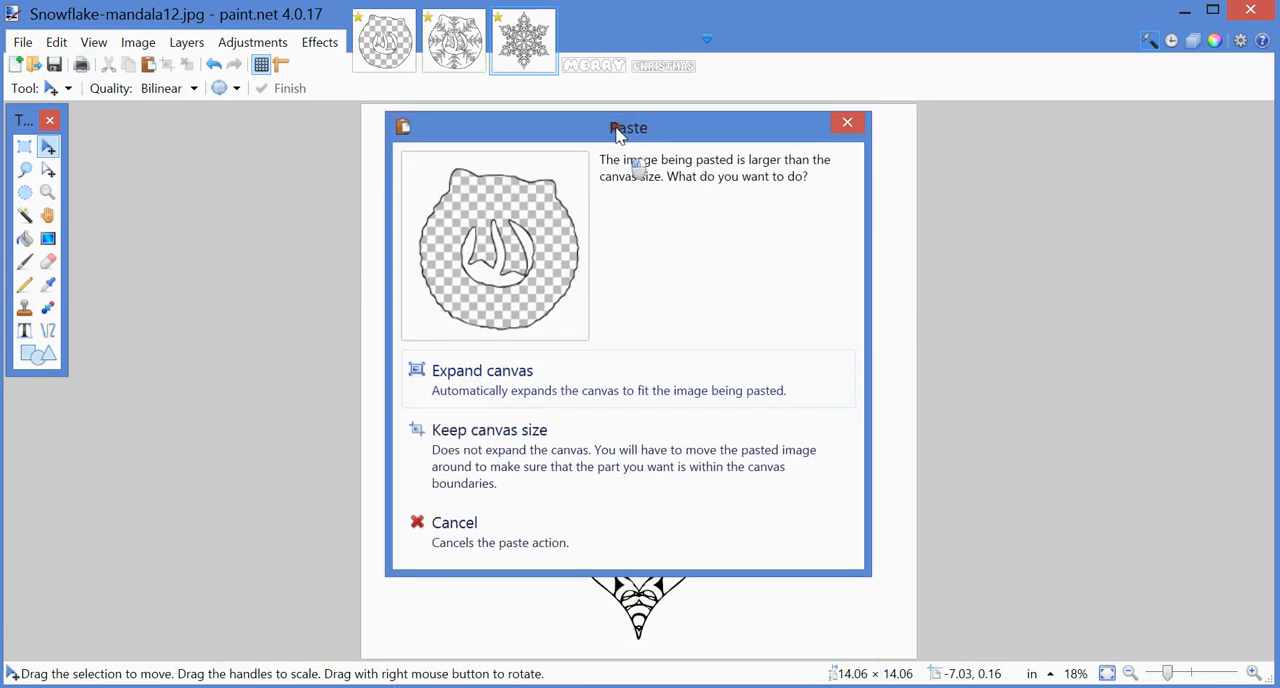
click(540, 378)
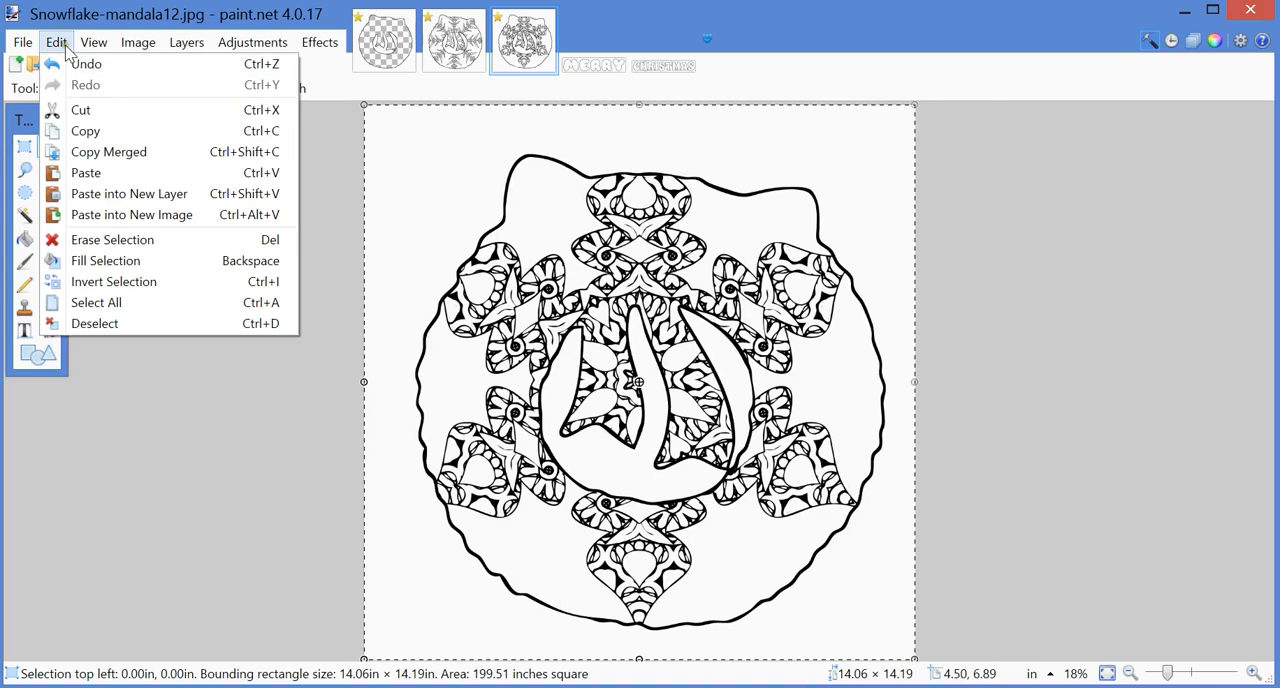
click(88, 324)
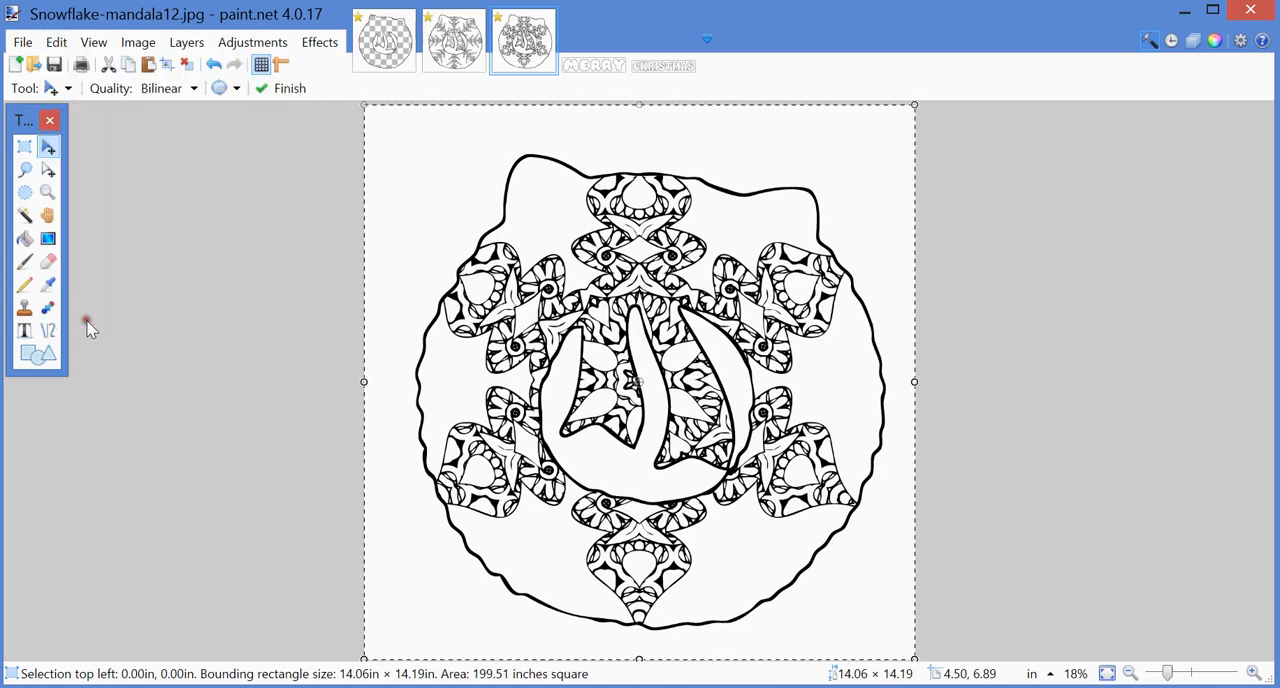
Step: Check the pixel dimensions of Snowflake-mandala12.jpg in the Resize settings without changing them
click(596, 68)
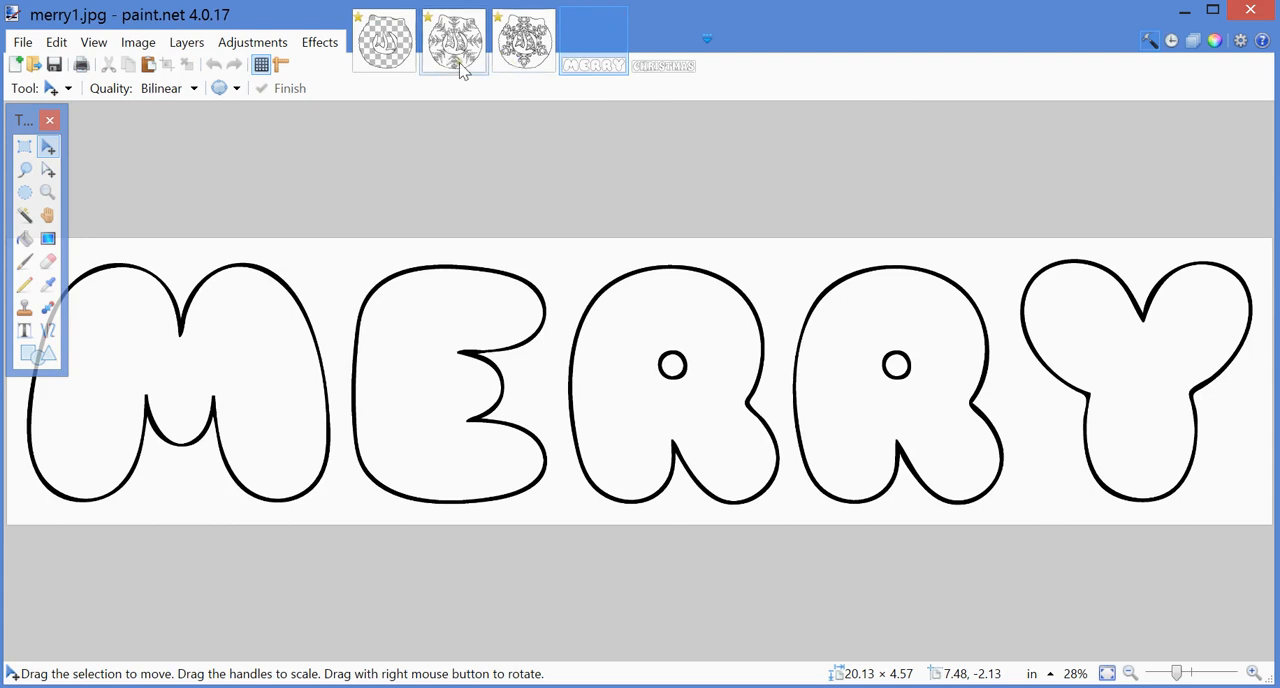
click(520, 58)
click(138, 42)
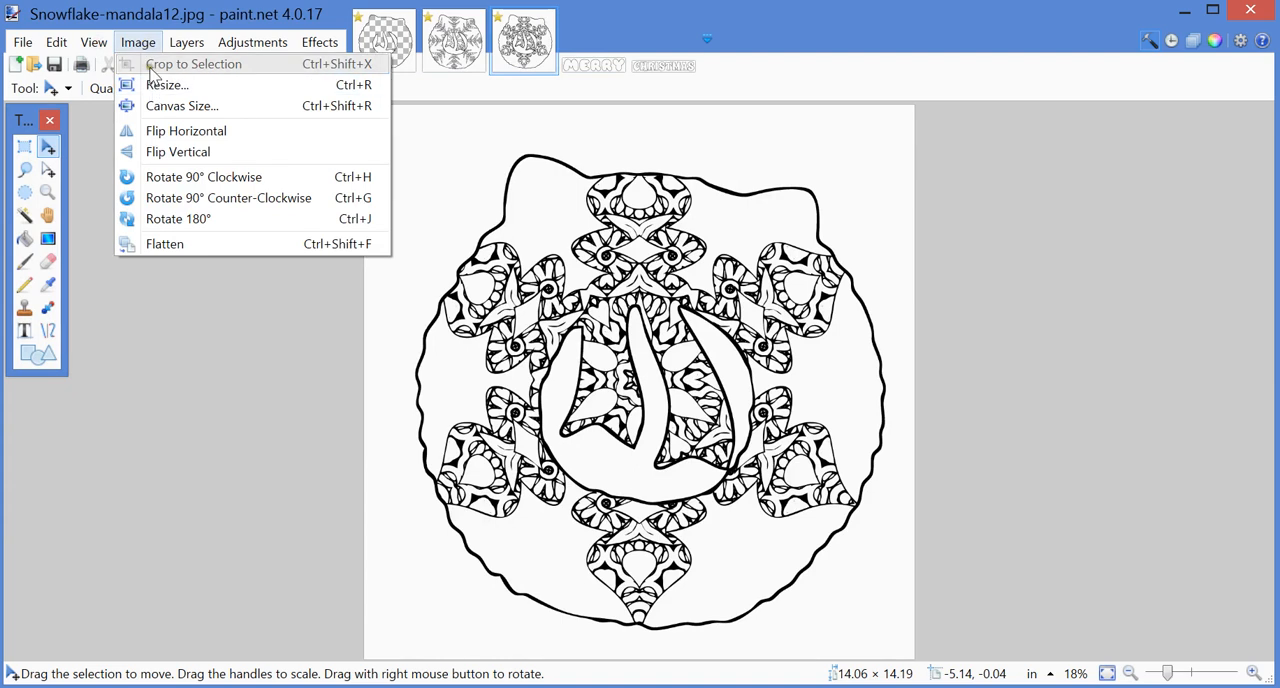
click(157, 86)
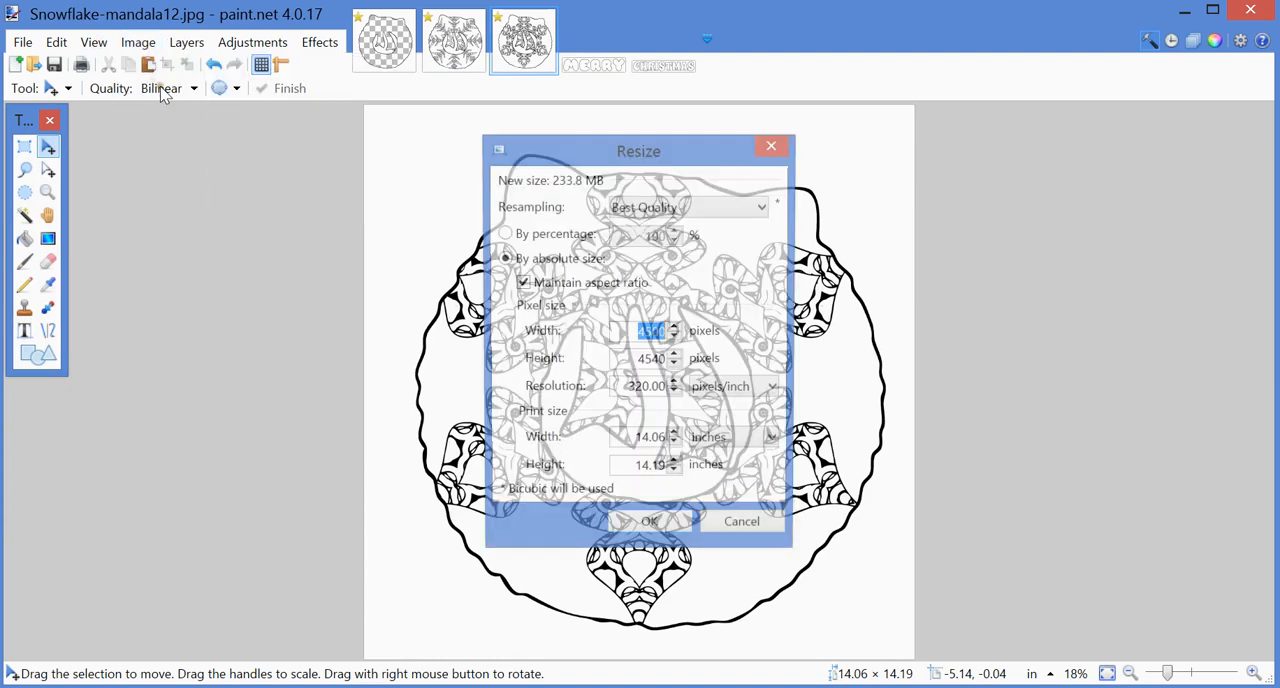
click(722, 535)
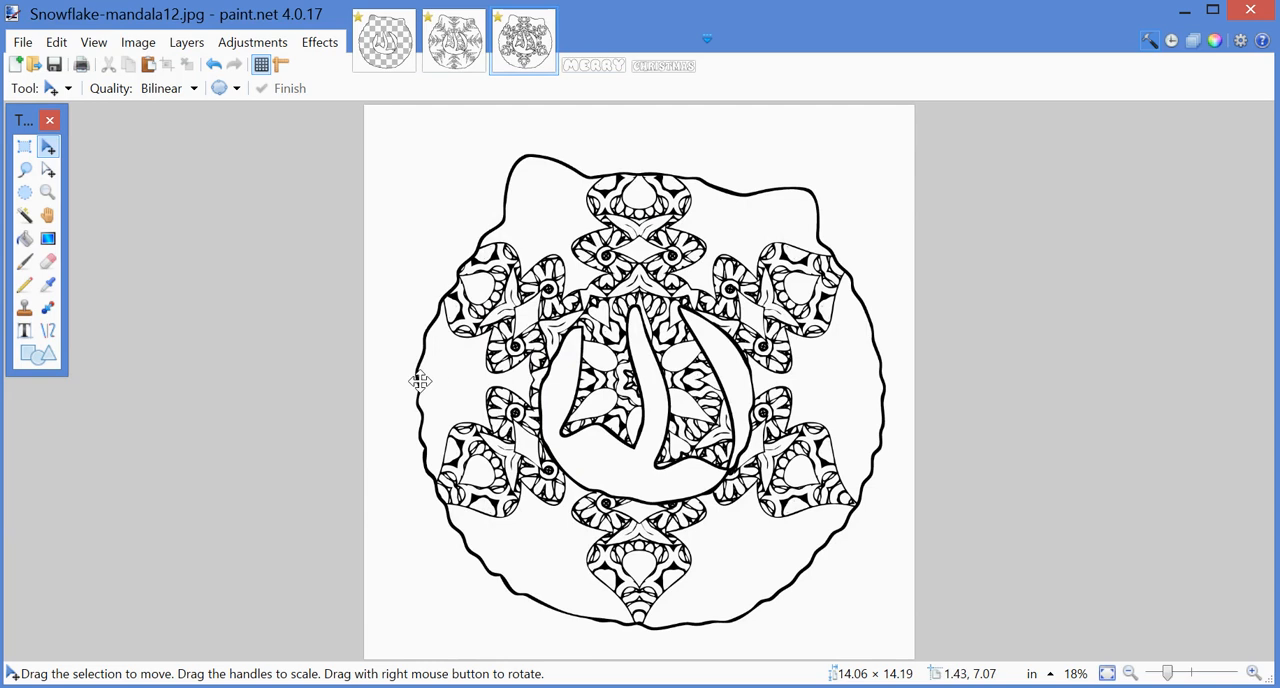
Step: Resize merry1.jpg to a width of 4300 pixels, maintaining its aspect ratio
click(578, 70)
click(139, 43)
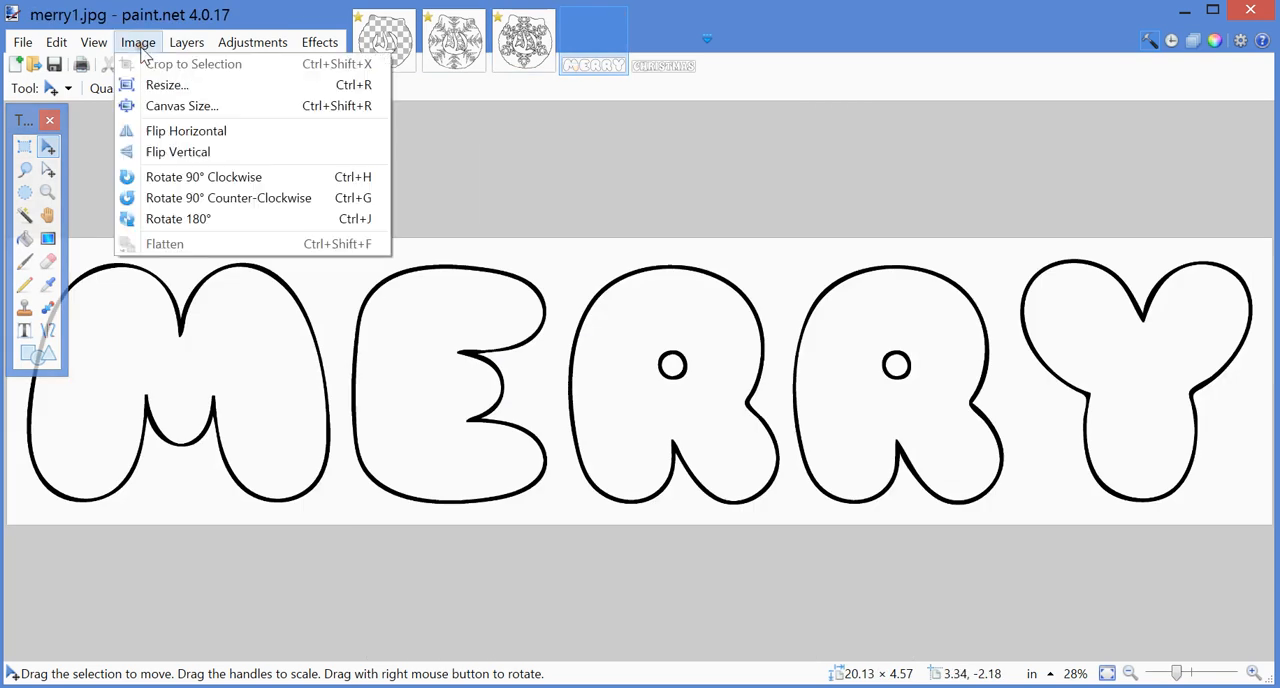
click(150, 86)
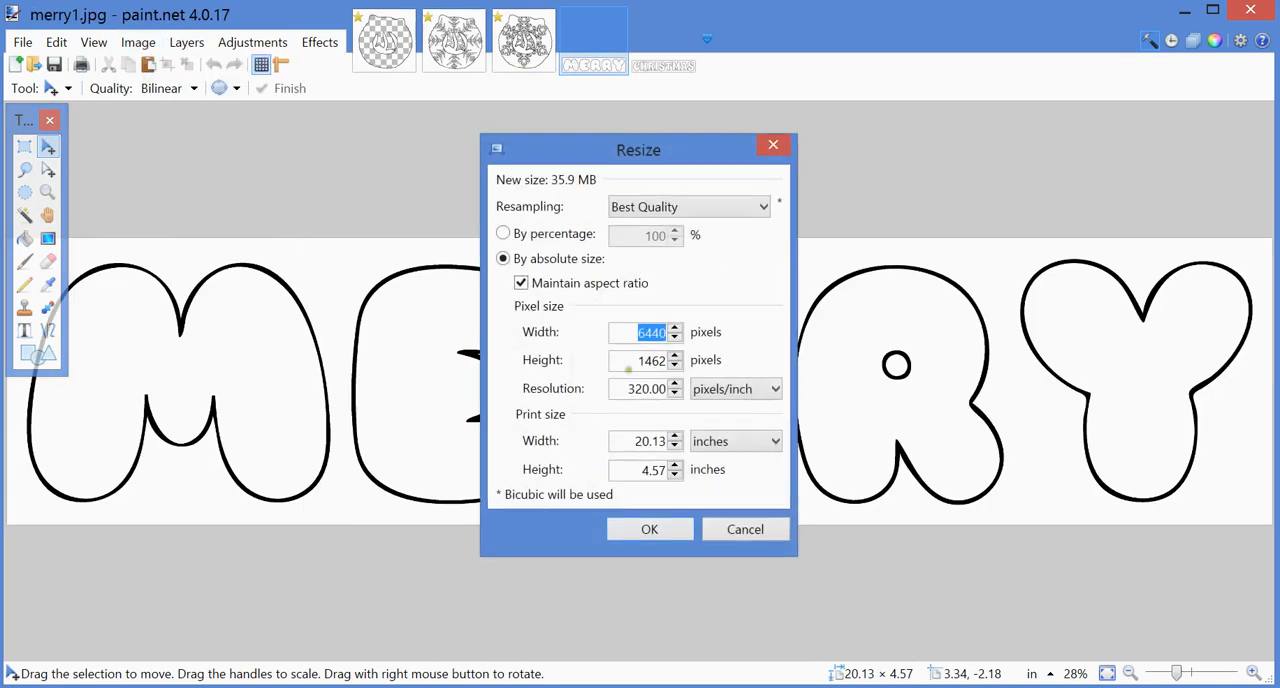
text(4300)
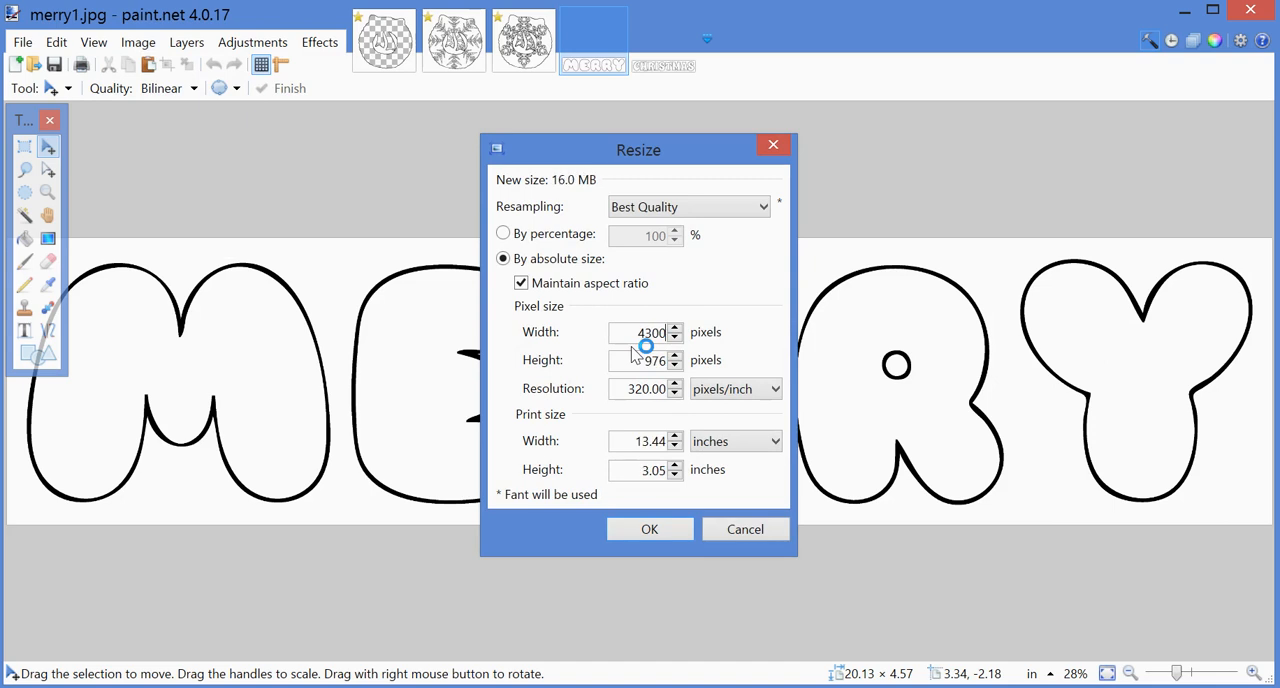
click(631, 533)
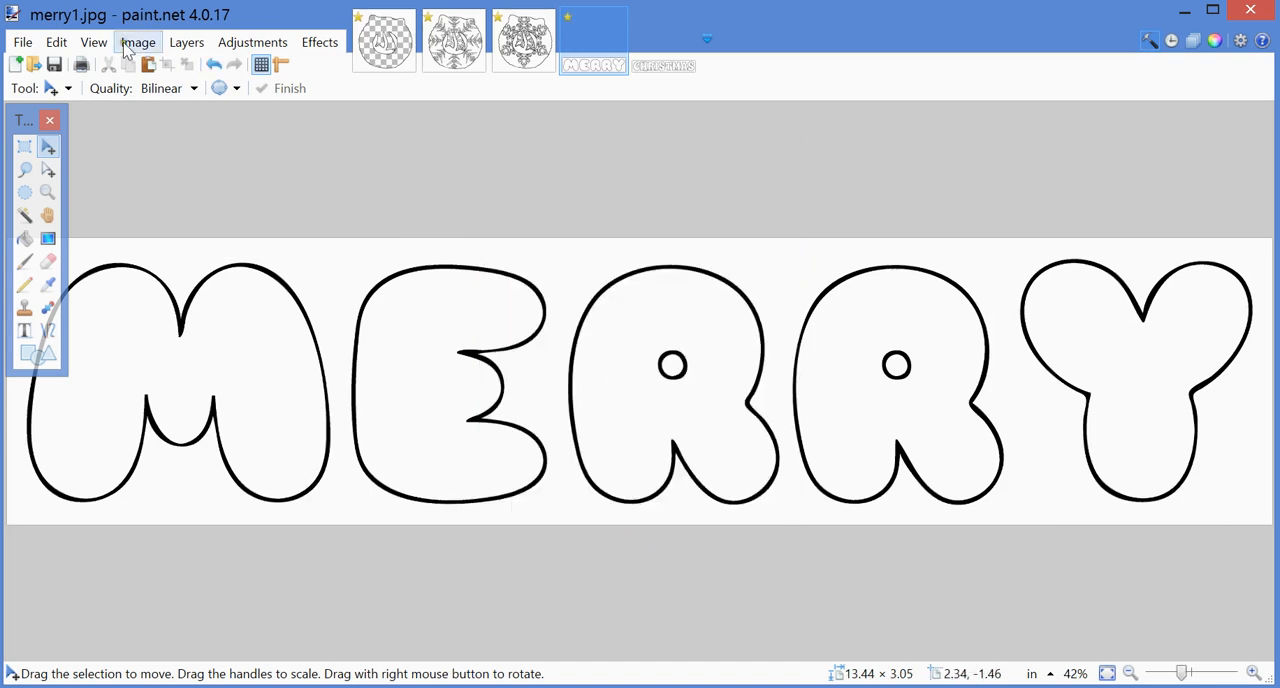
Step: Select the entire resized merry1.jpg image and copy it
click(58, 44)
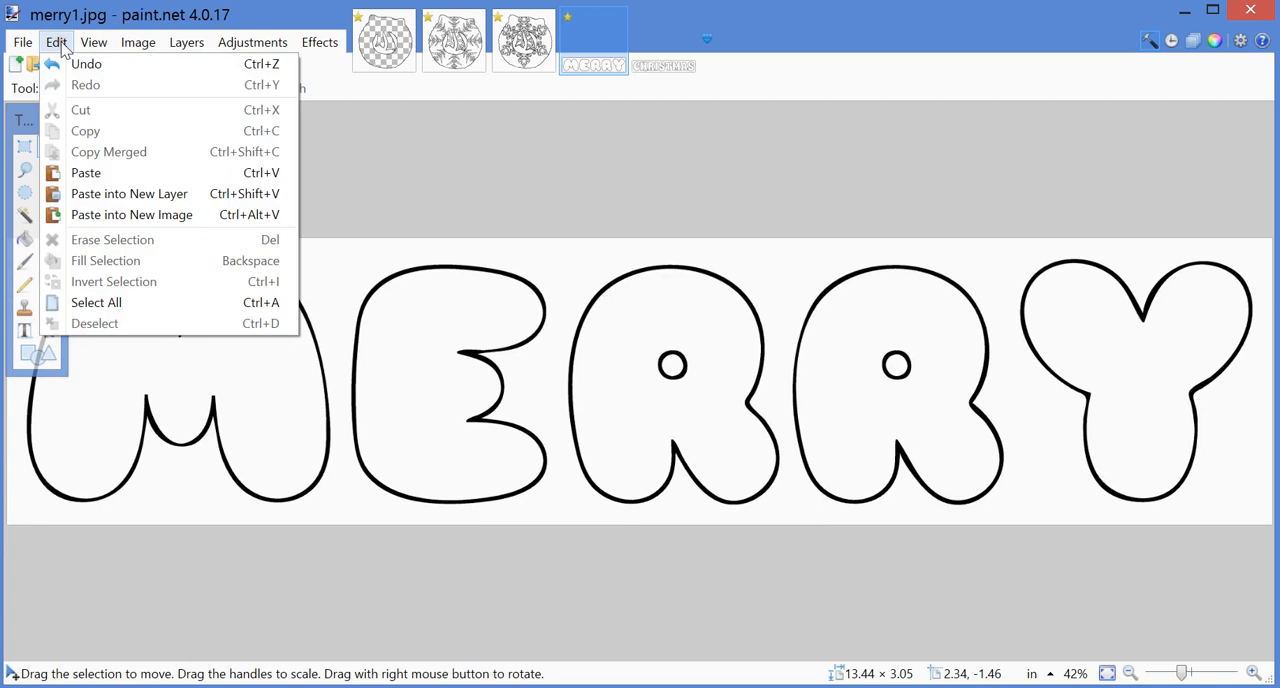
click(61, 43)
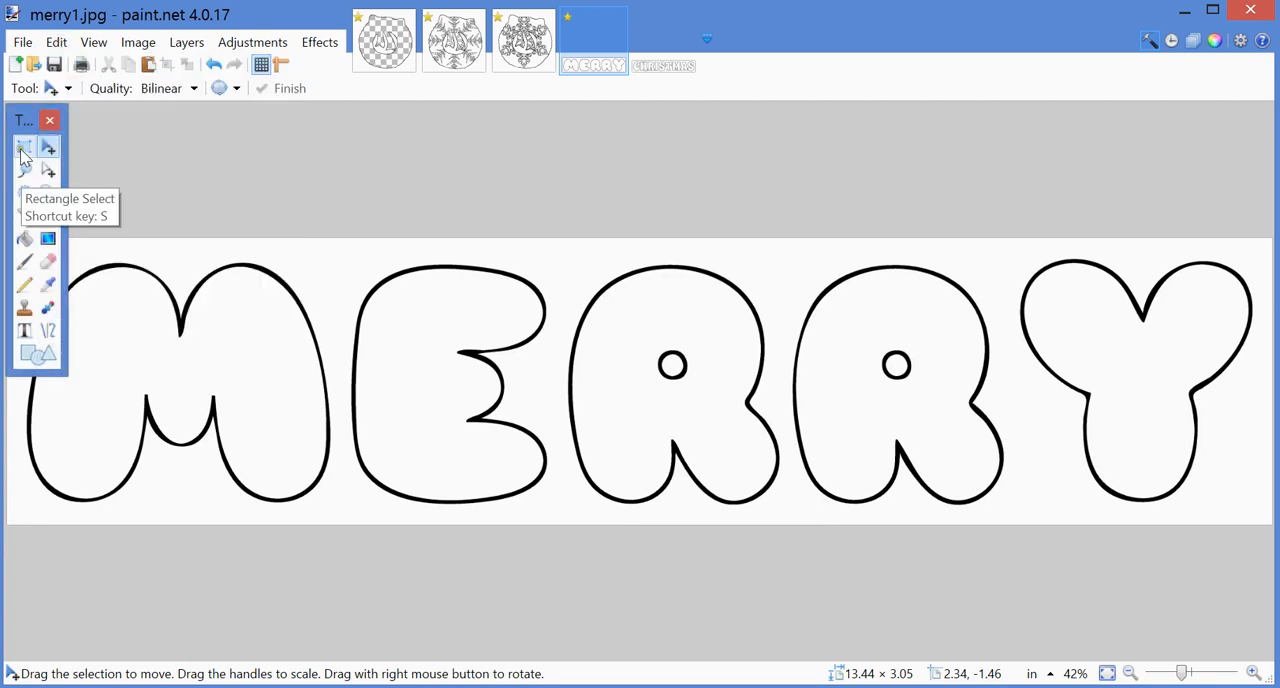
click(94, 43)
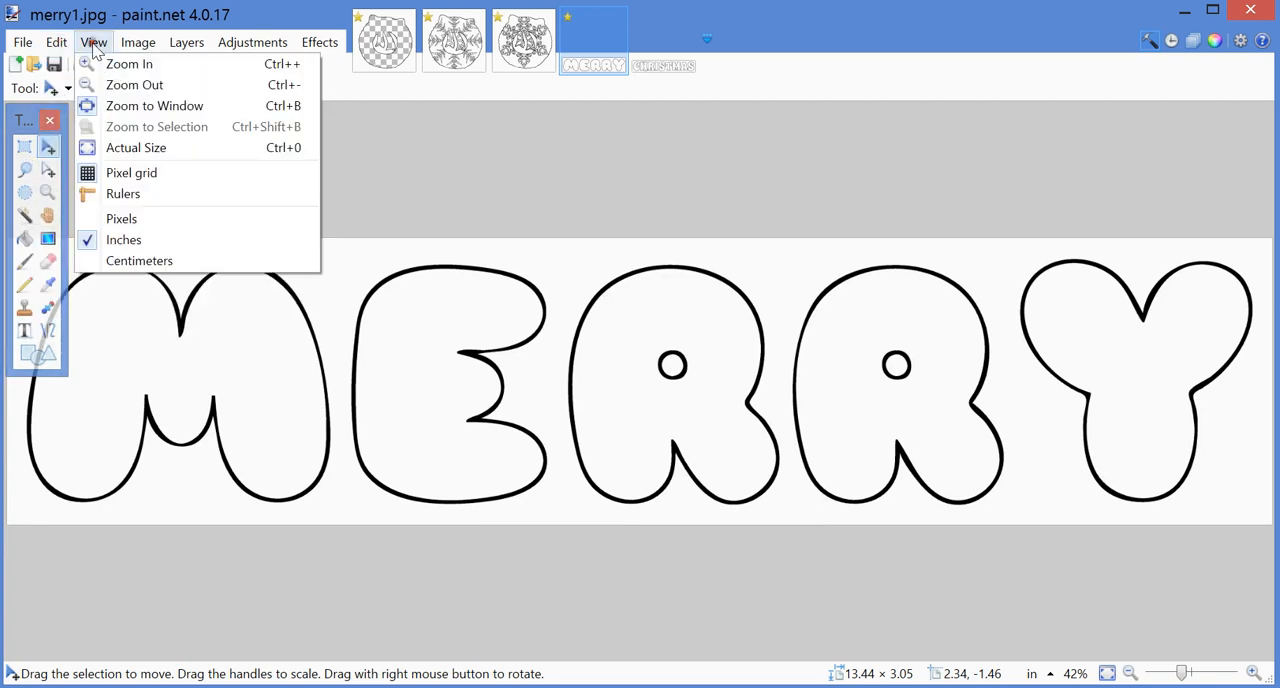
mouse_move(56, 48)
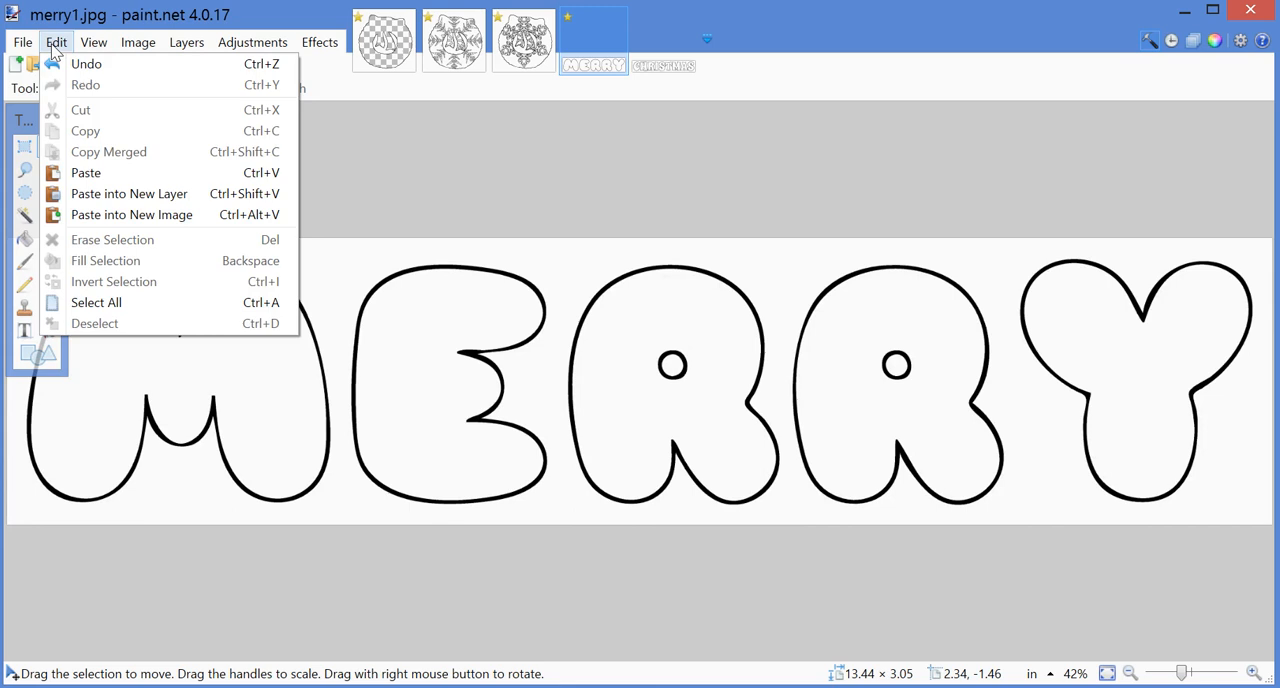
click(95, 304)
click(56, 42)
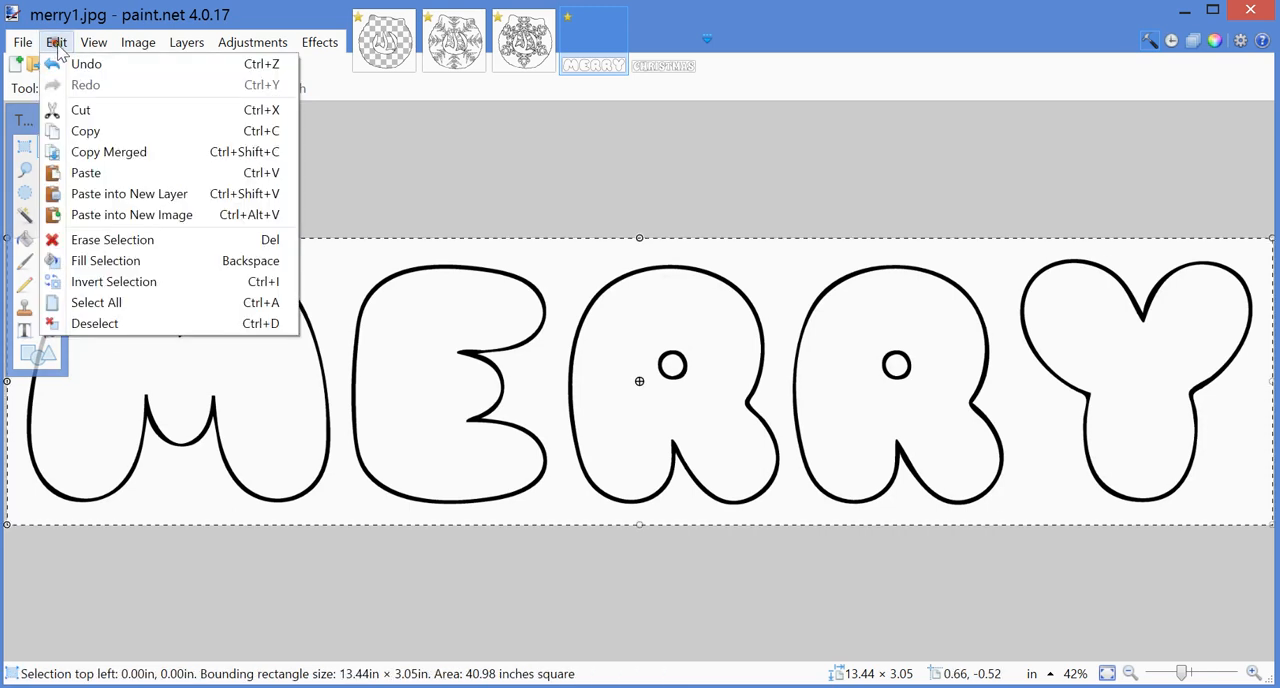
click(78, 131)
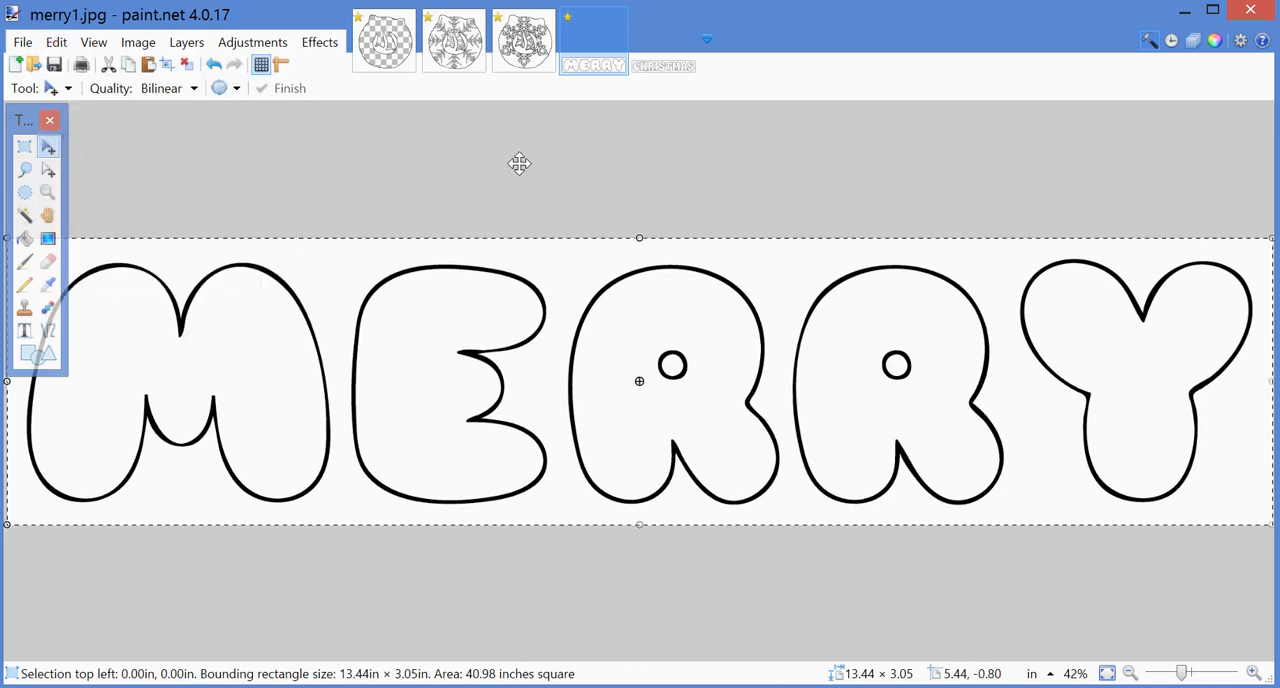
Step: Paste the copied MERRY lettering into a new layer of Snowflake-mandala12.jpg
click(524, 45)
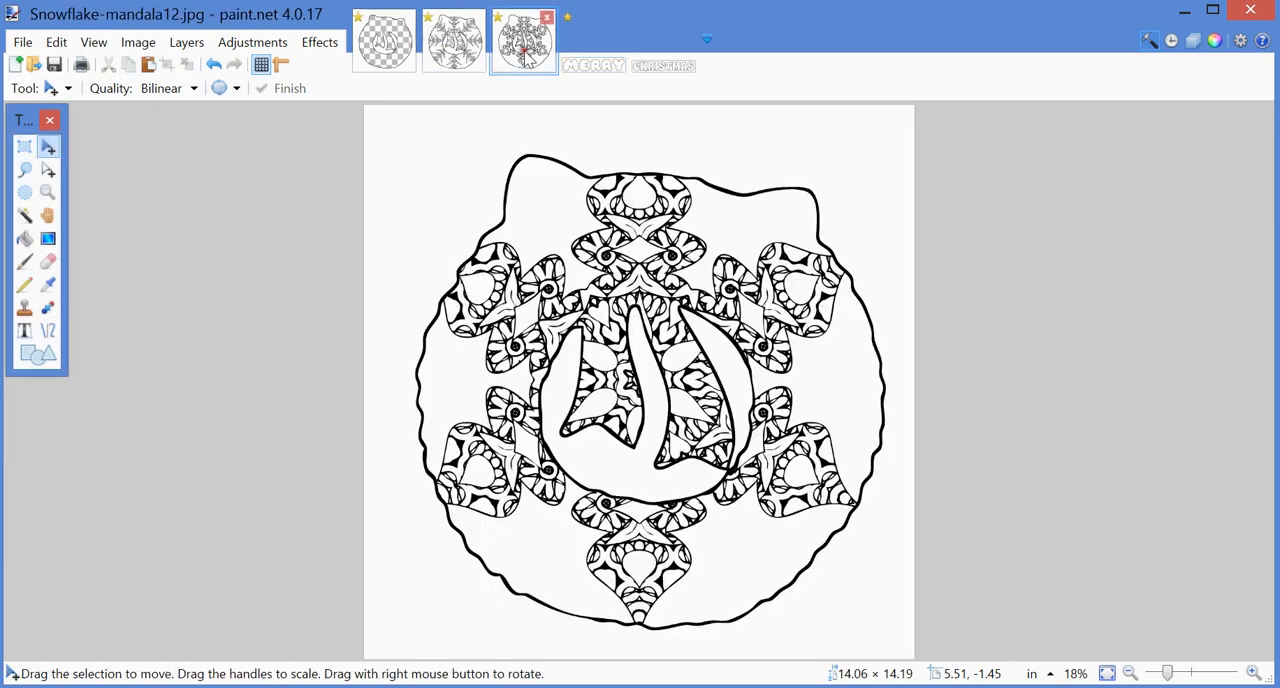
click(52, 44)
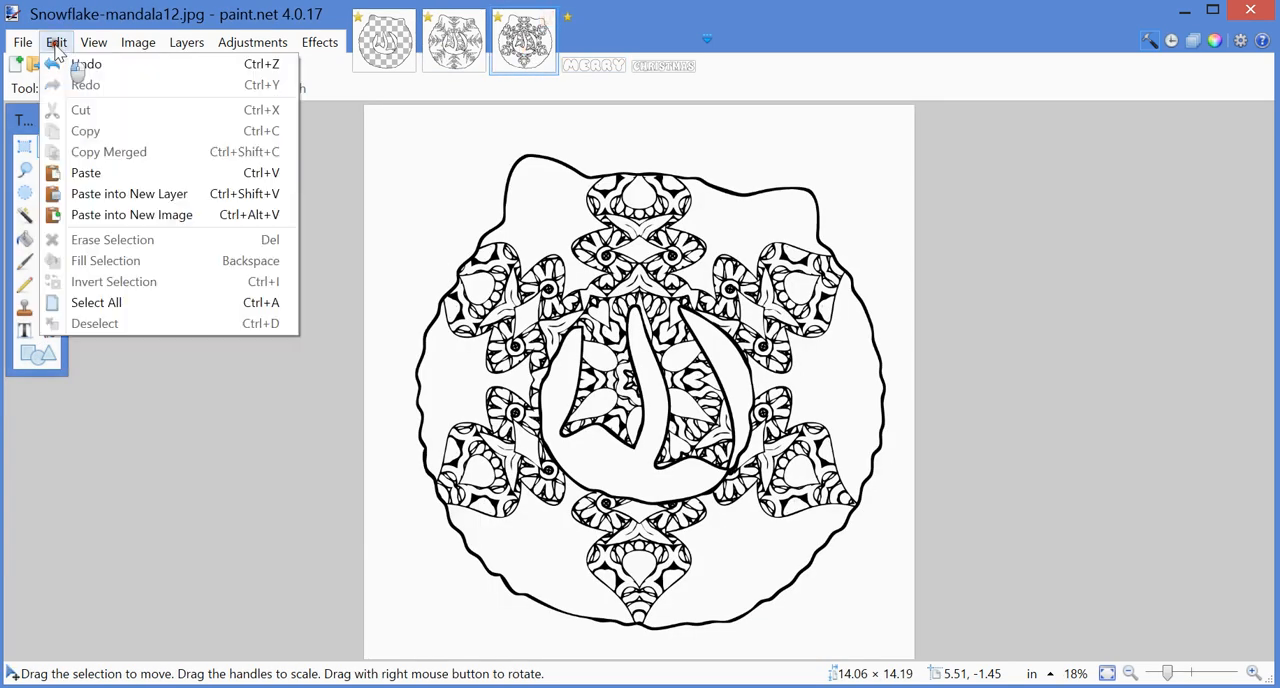
click(84, 197)
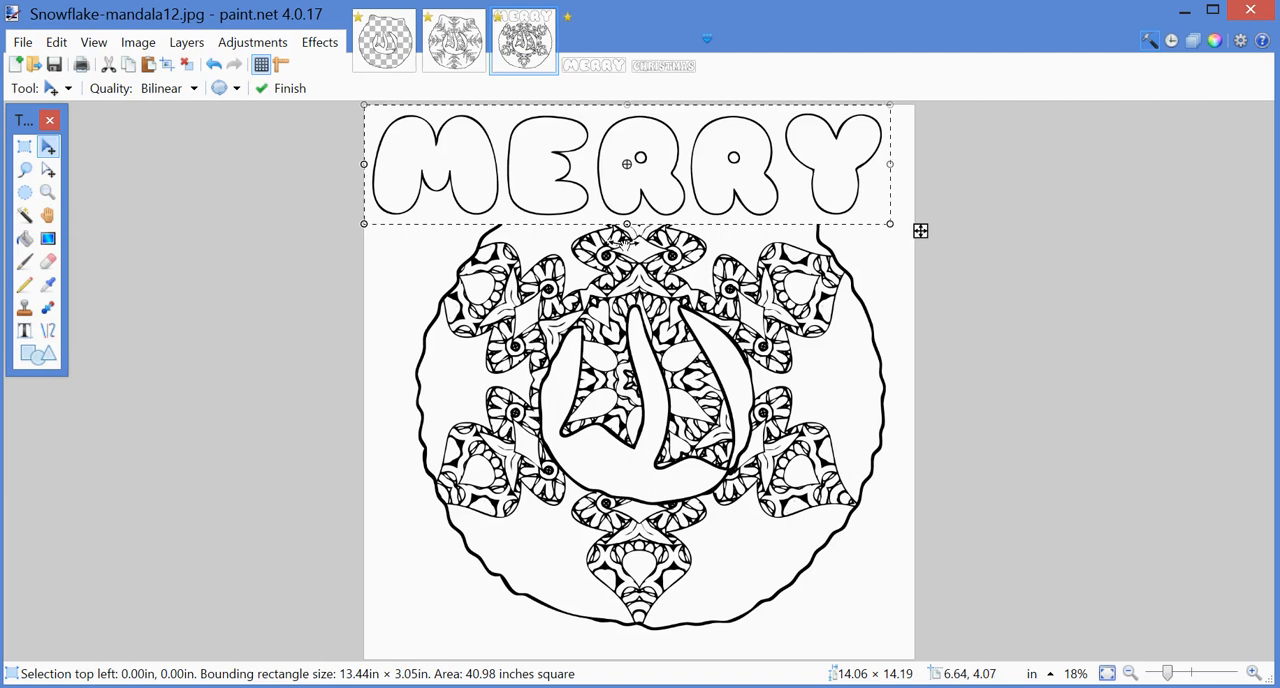
Step: Move the pasted MERRY lettering slightly inward, to about 0.41 in across and 0.43 in down from the page's corner
key(Return)
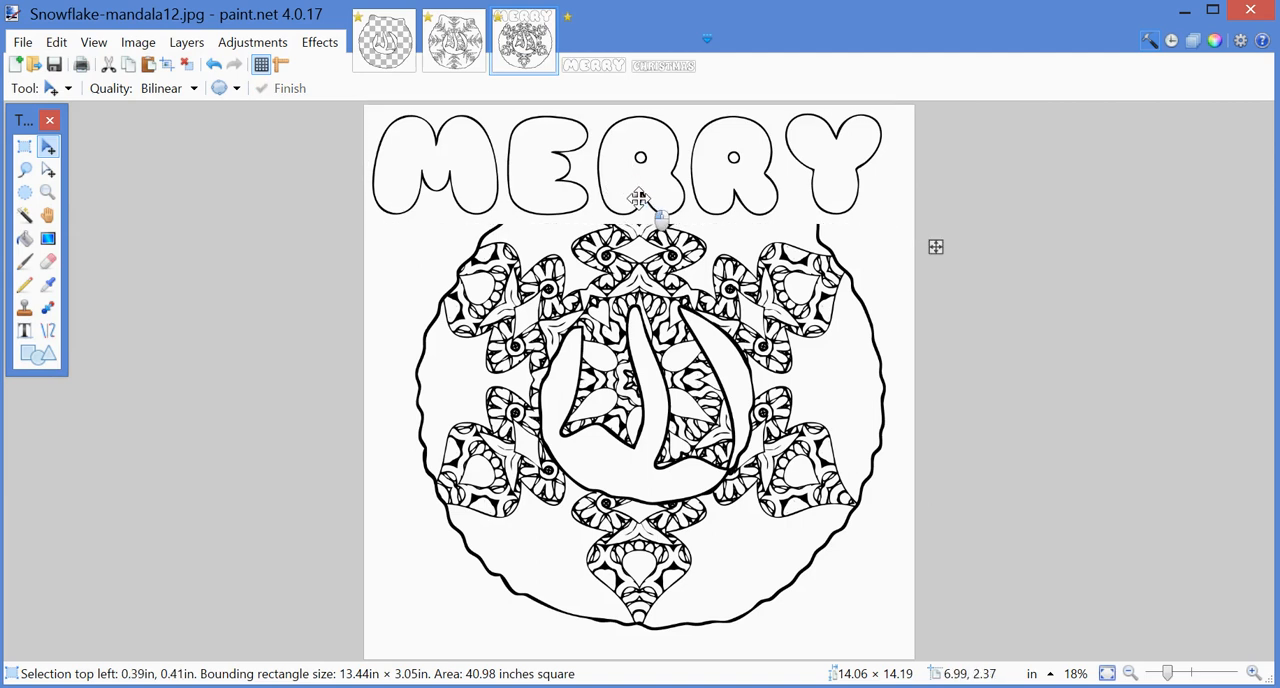
drag(638, 198, 639, 199)
click(638, 198)
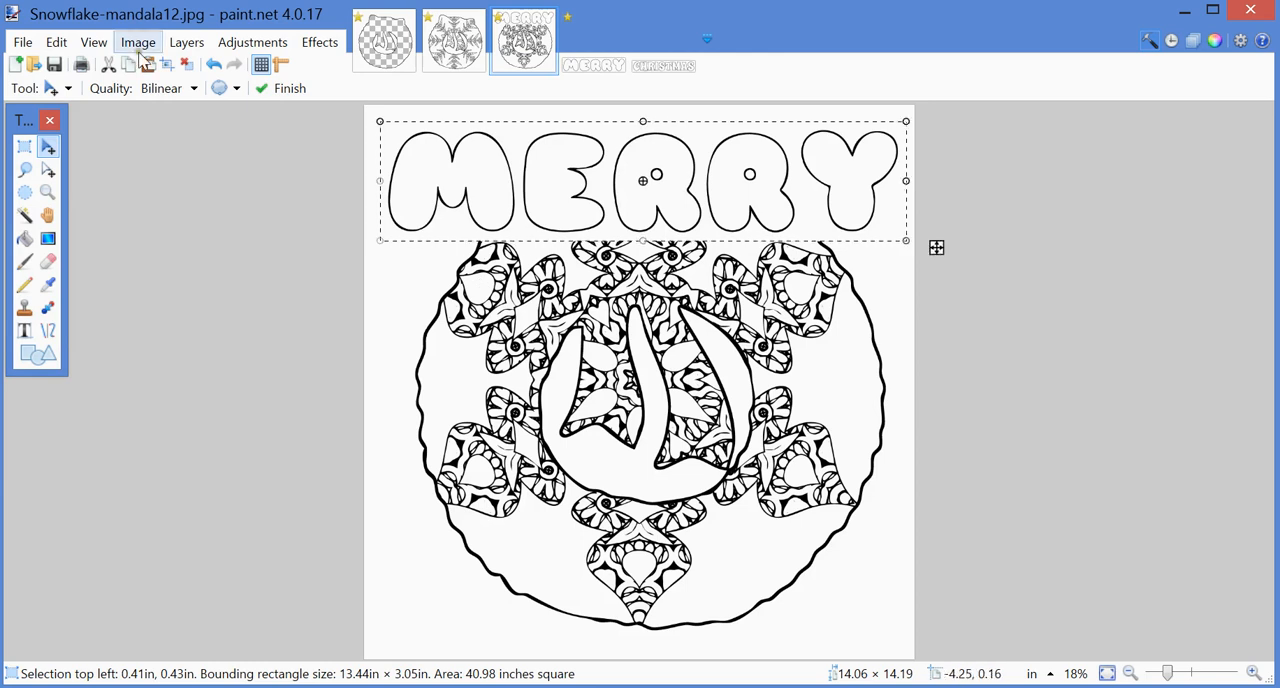
Step: Undo the move and the paste of the opaque MERRY lettering in Snowflake-mandala12.jpg
click(56, 42)
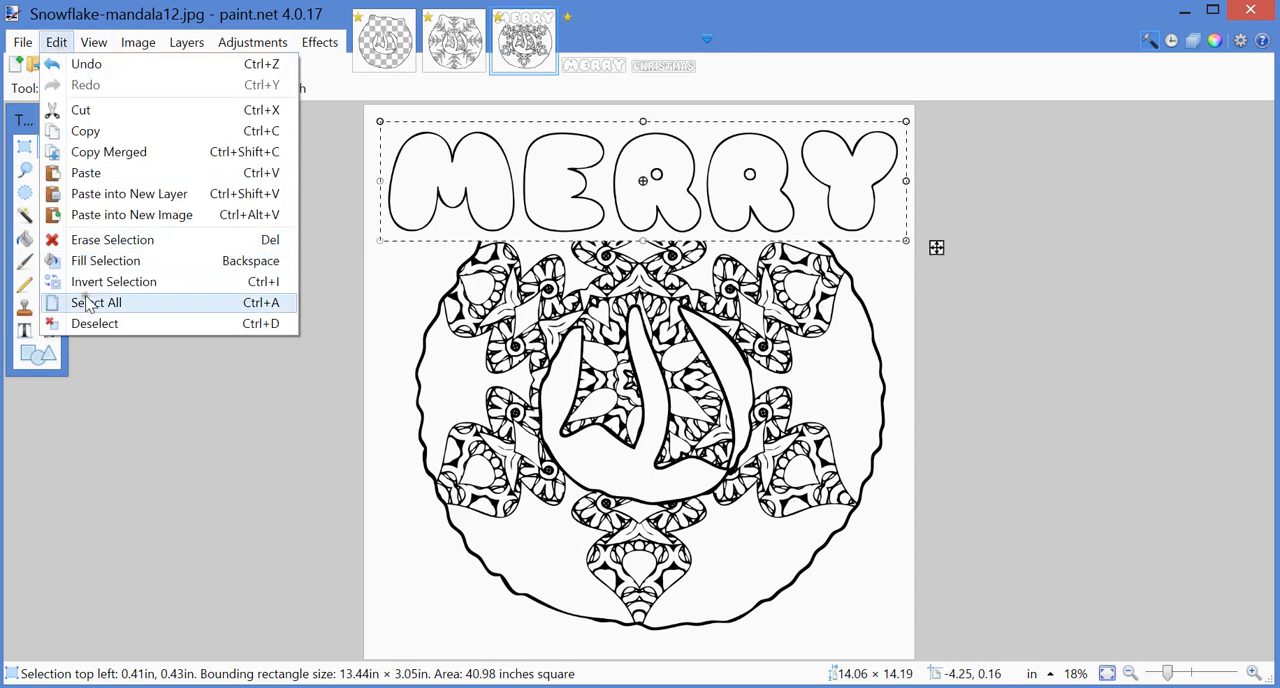
click(62, 63)
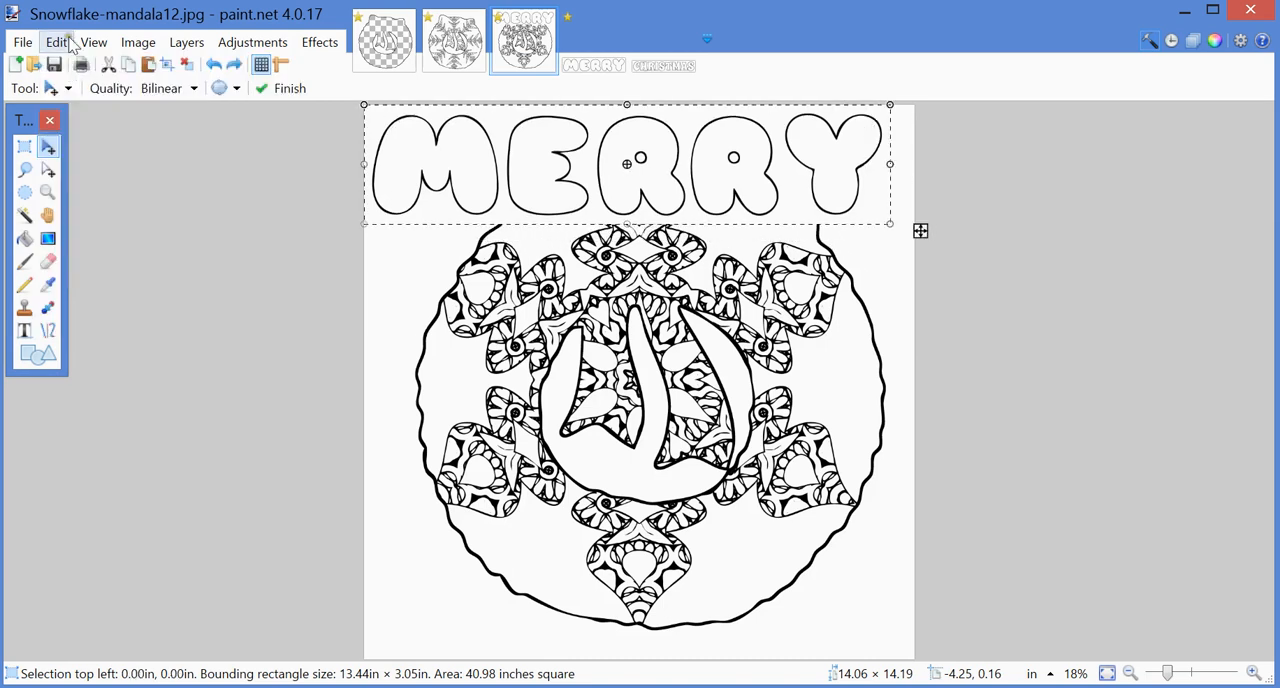
click(66, 43)
click(62, 63)
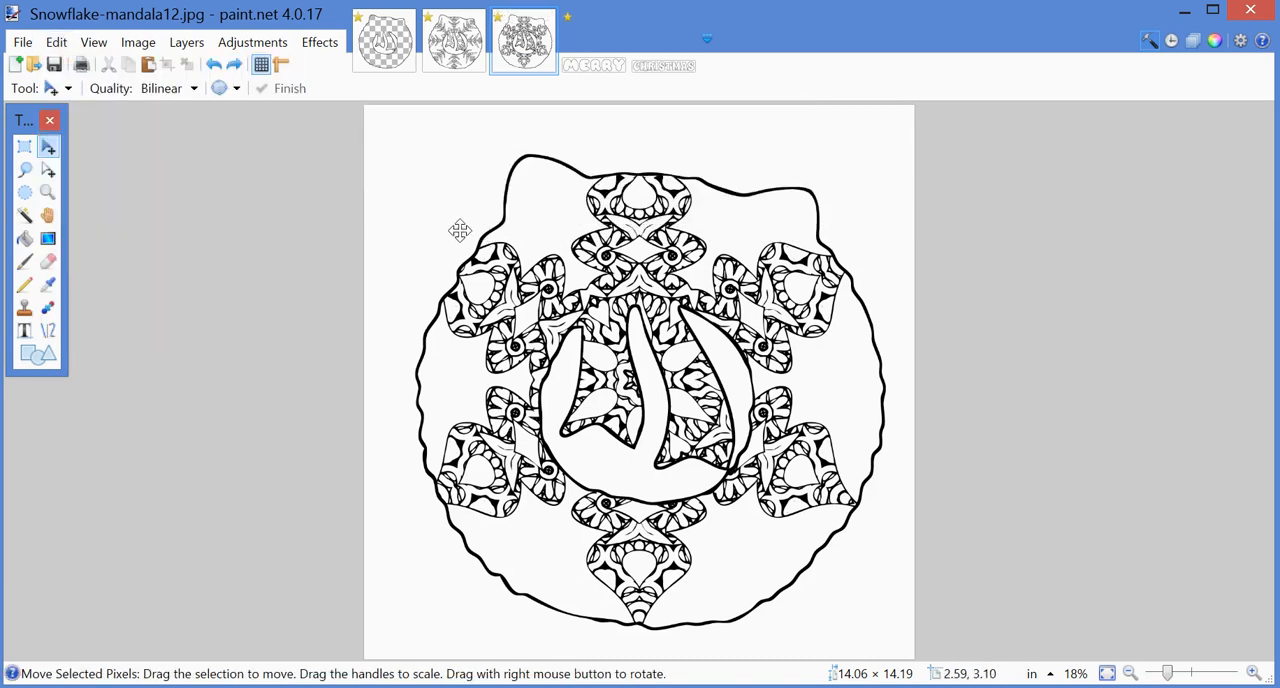
Step: Switch to merry1.jpg and clear its whole-image selection
click(574, 66)
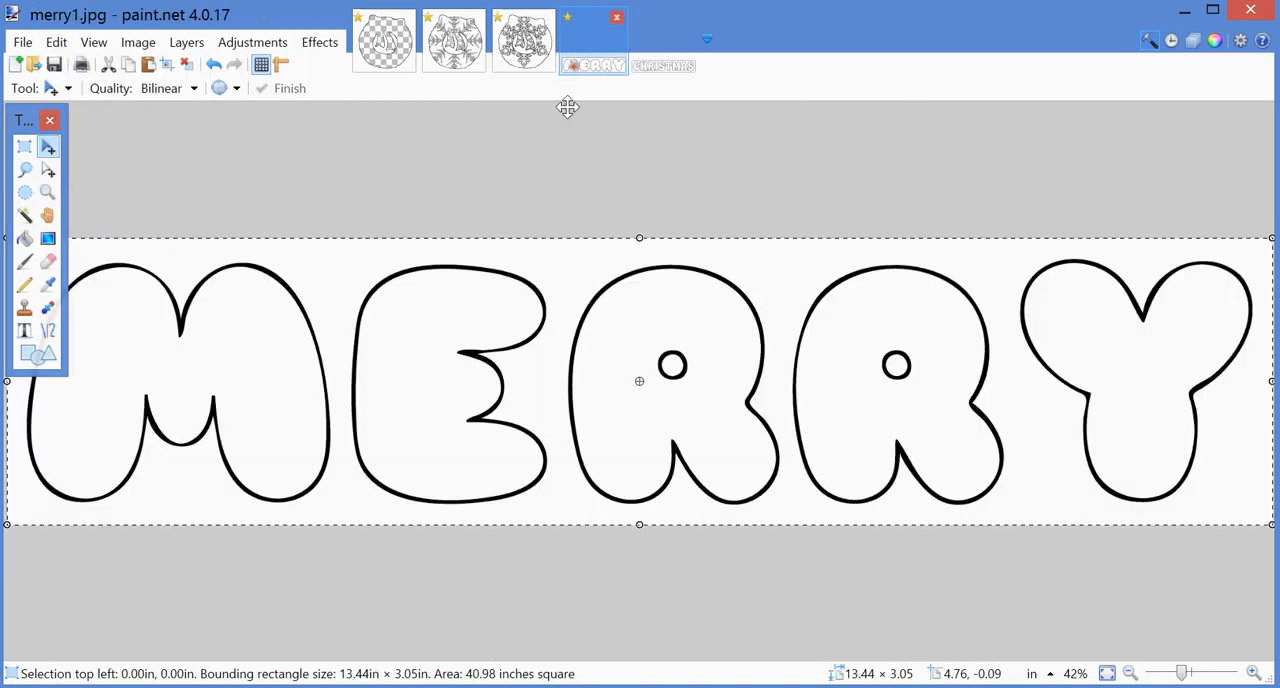
click(66, 43)
click(94, 323)
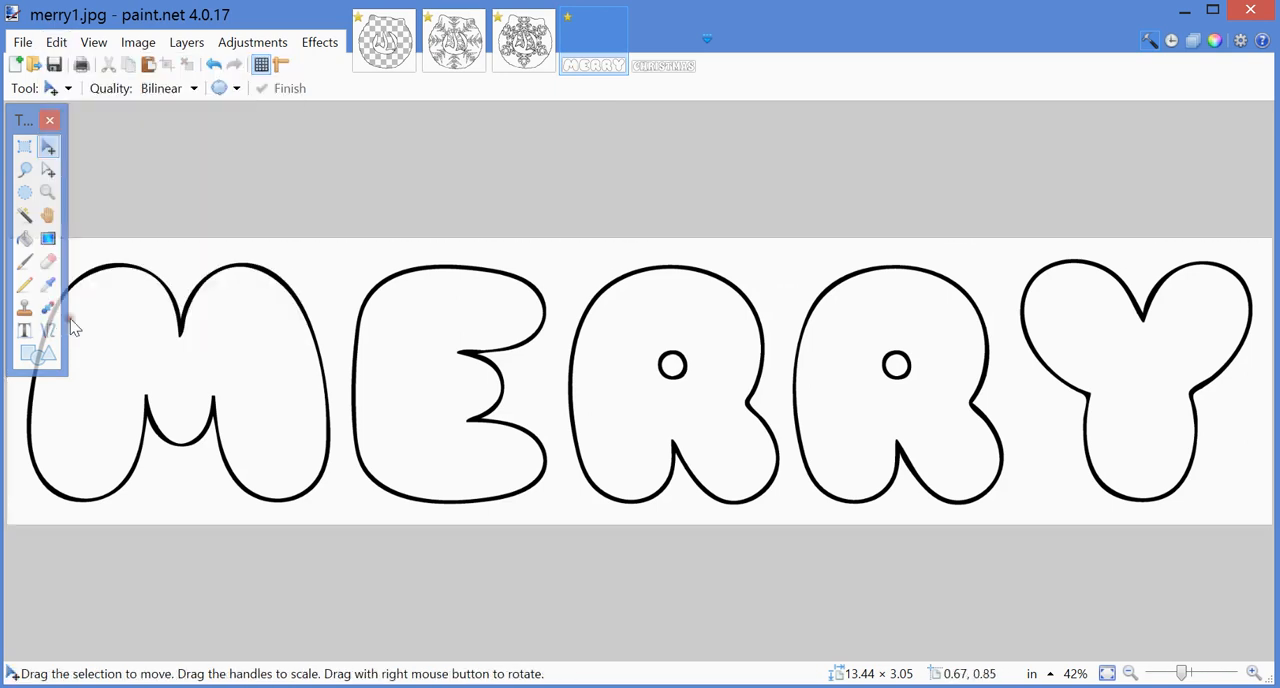
Step: Try selecting the white areas of merry1.jpg with the Magic Wand, including the letter interiors, and clear that selection
click(24, 215)
click(319, 277)
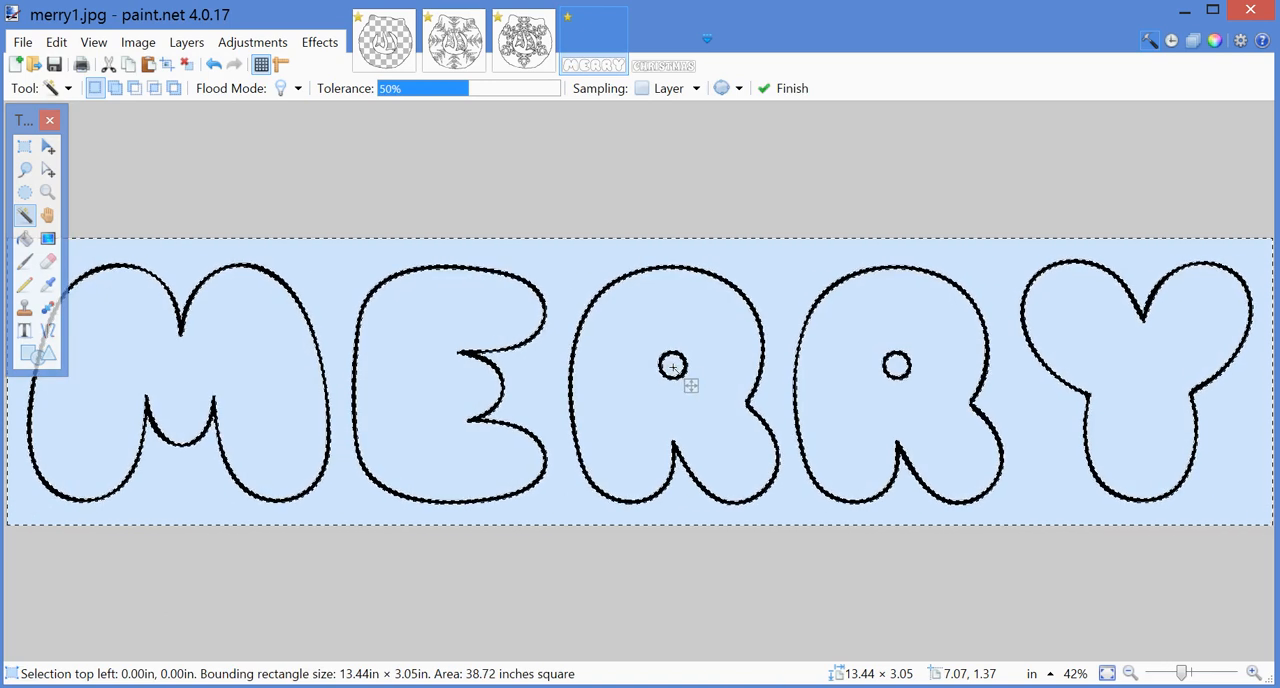
click(56, 42)
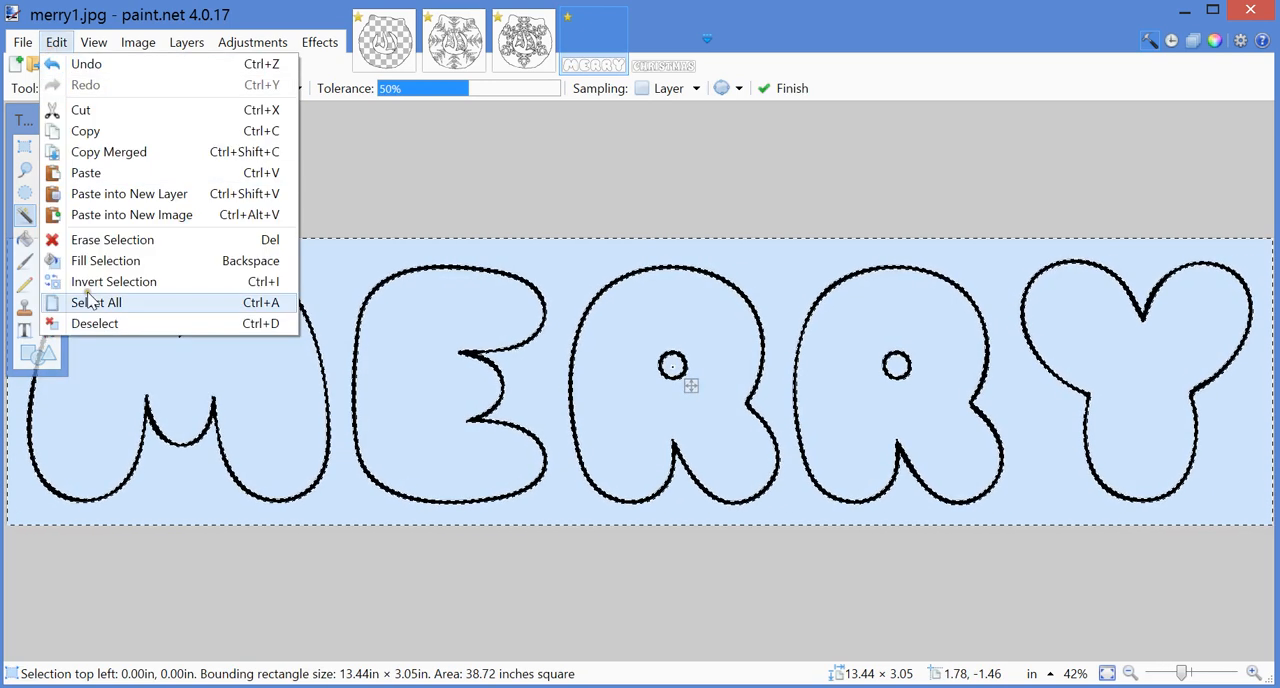
click(95, 325)
Step: Select the white background around the MERRY letters and inside both R holes with the Magic Wand, and cut it out
click(339, 278)
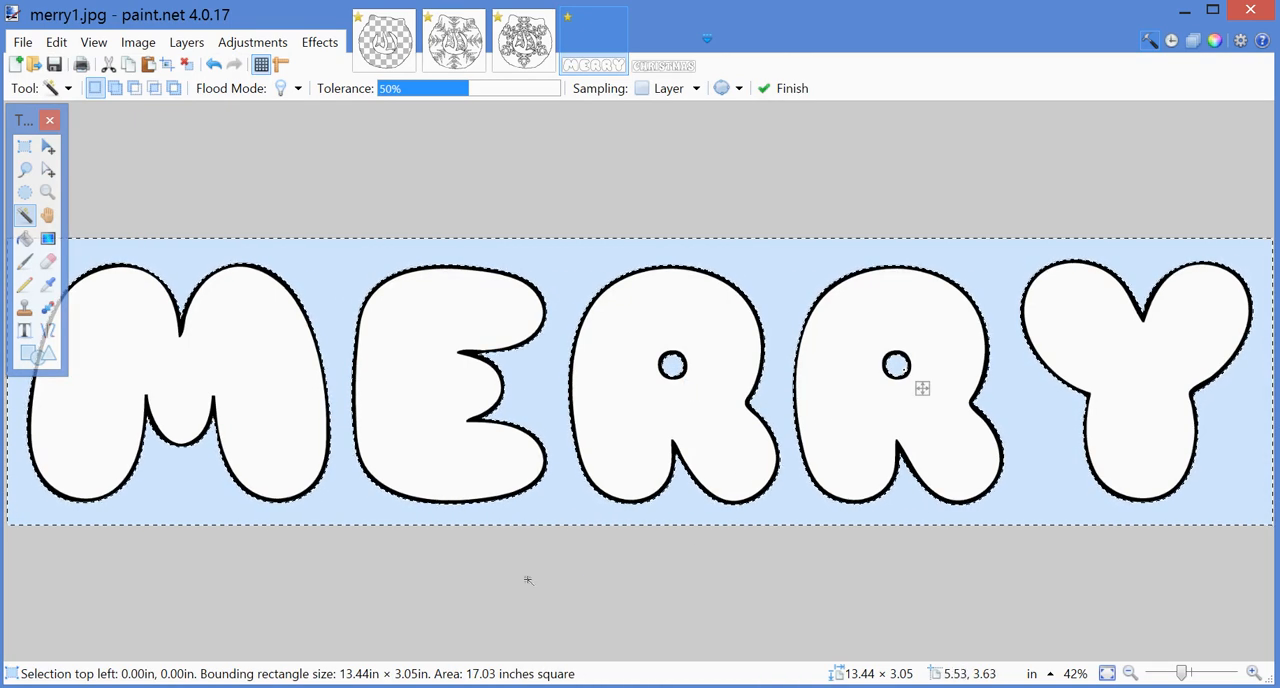
click(56, 44)
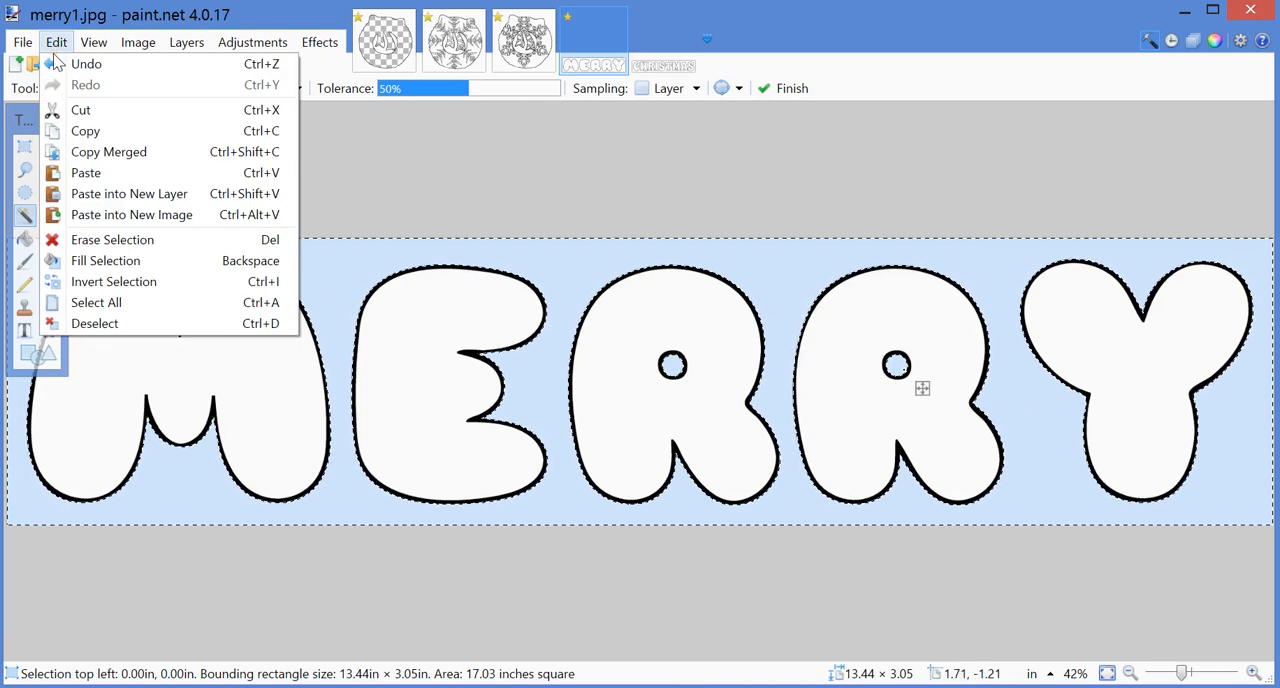
click(80, 110)
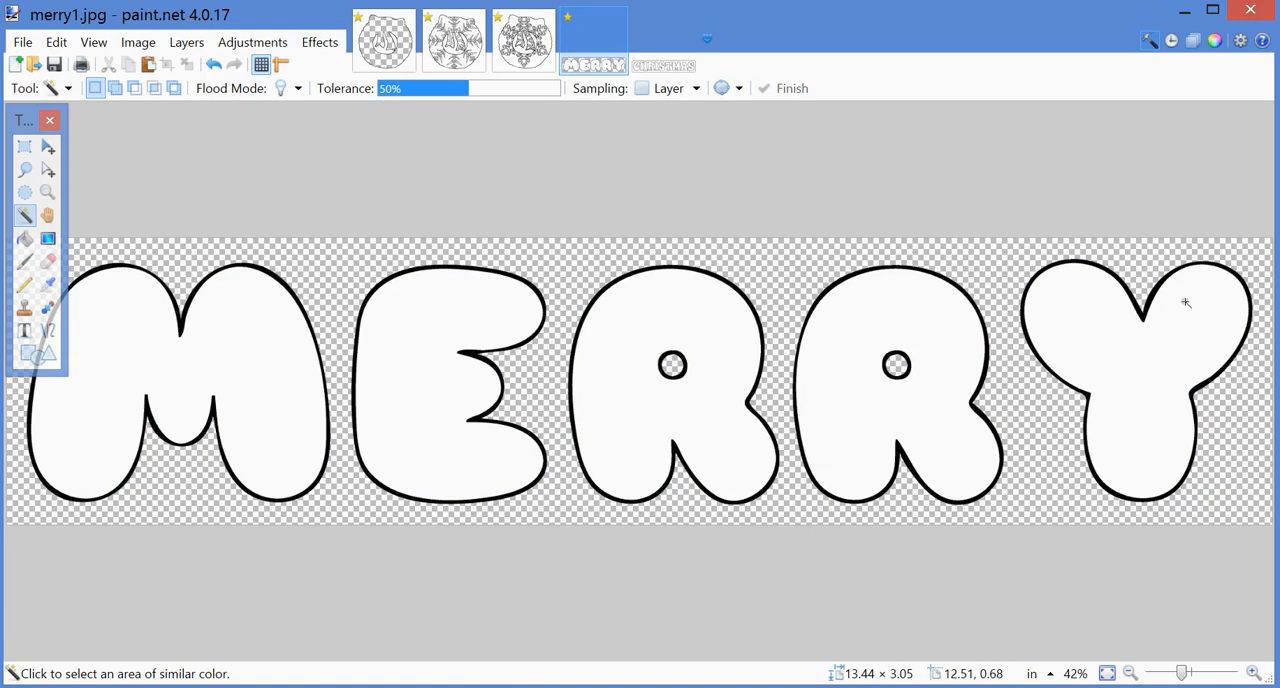
Step: Select the entire merry1.jpg image with its transparent background and copy it
click(56, 42)
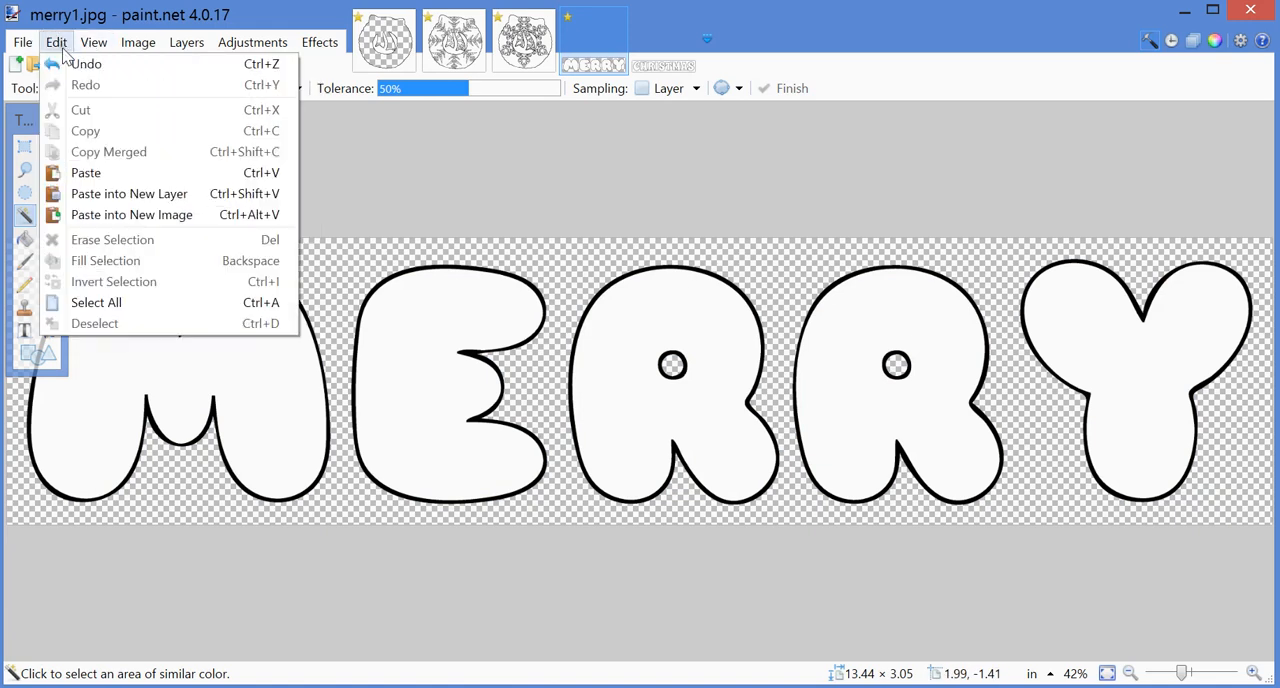
click(96, 302)
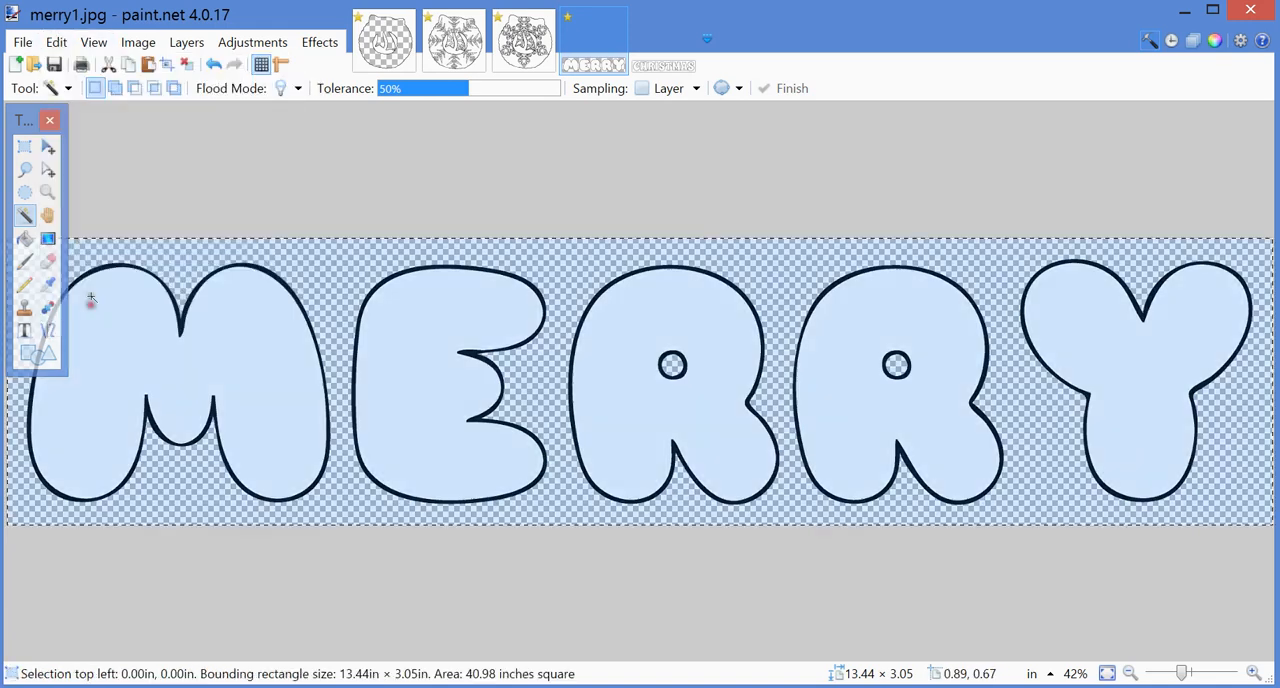
click(56, 42)
click(62, 132)
Step: Paste the transparent-background MERRY lettering into a new layer of Snowflake-mandala12.jpg
click(523, 42)
click(56, 42)
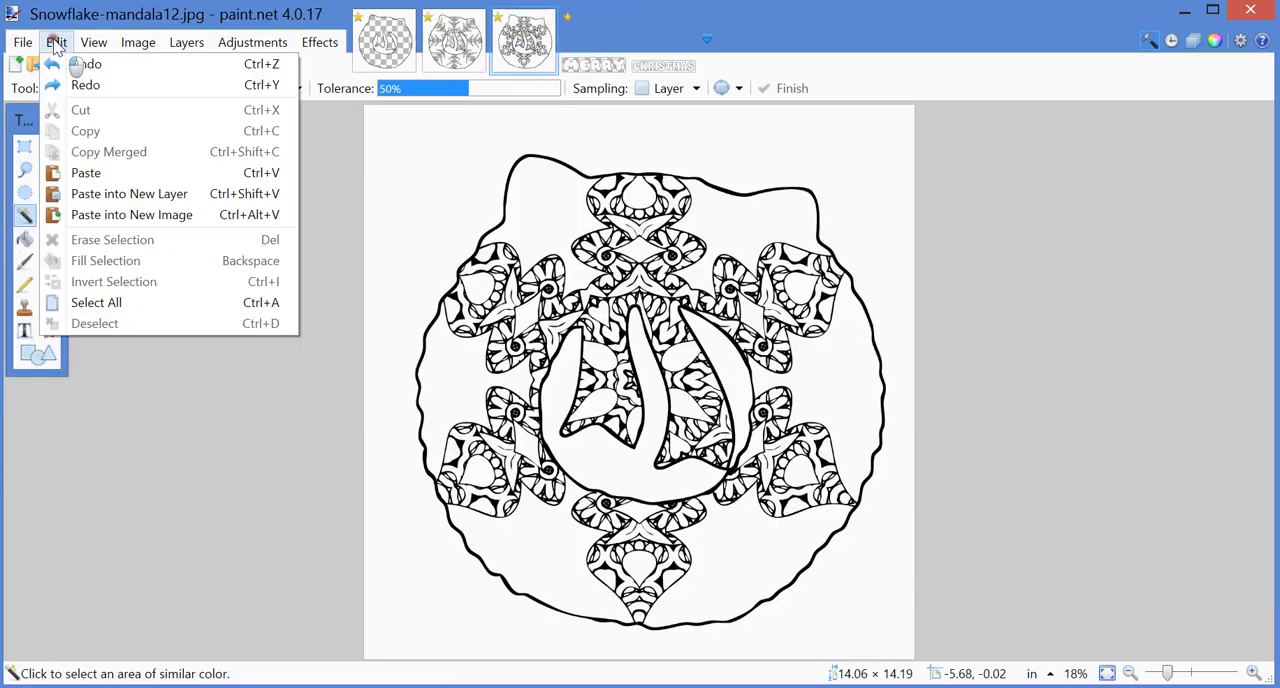
click(80, 197)
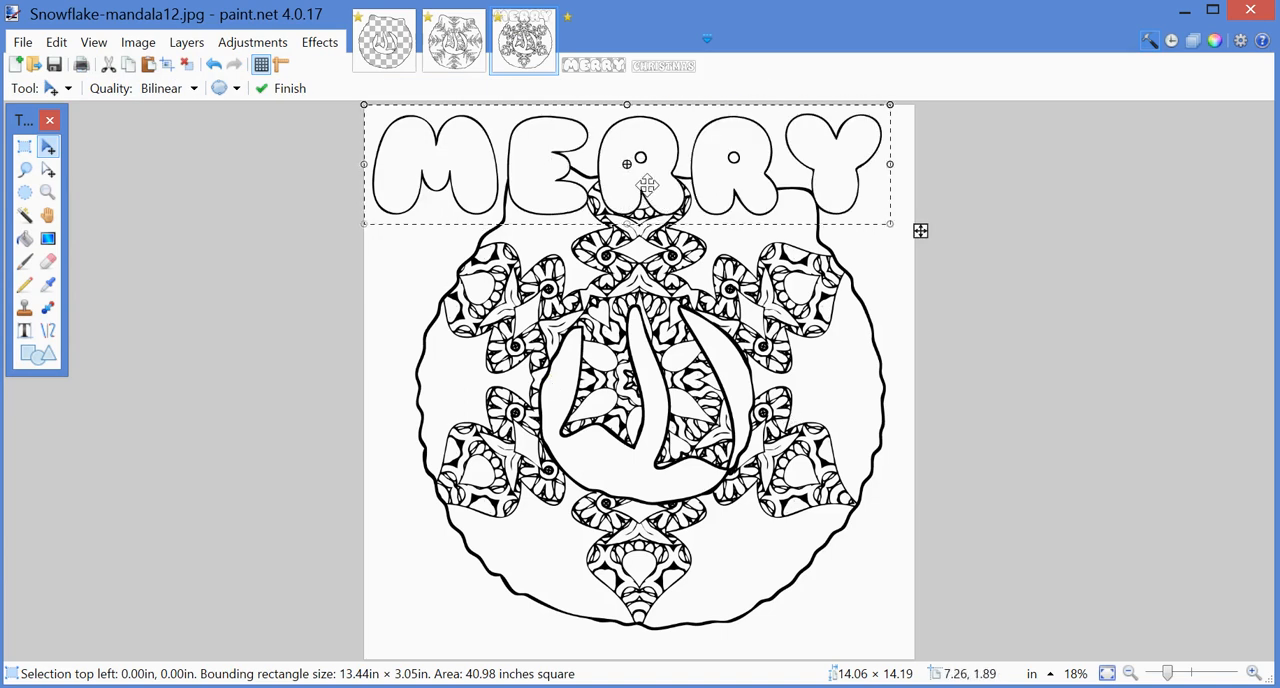
Step: Rotate the MERRY lettering about 11° counter-clockwise and position it across the upper part of the ornament
drag(647, 193, 660, 240)
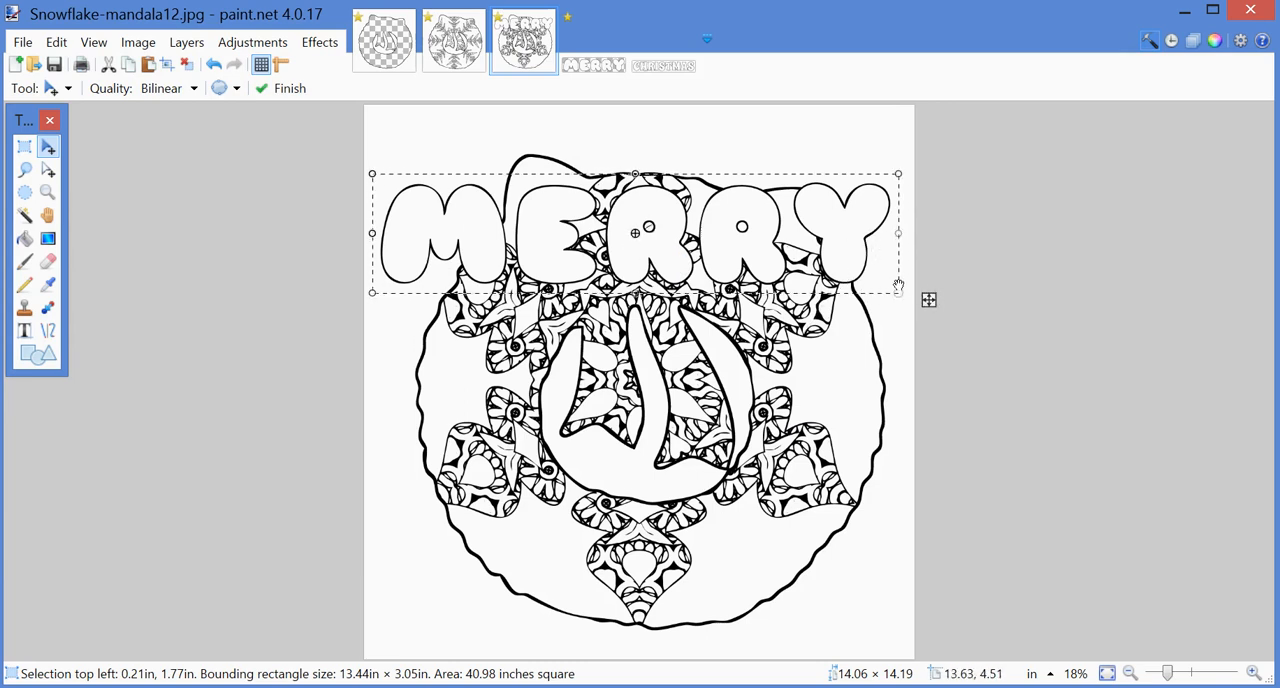
drag(908, 163, 879, 116)
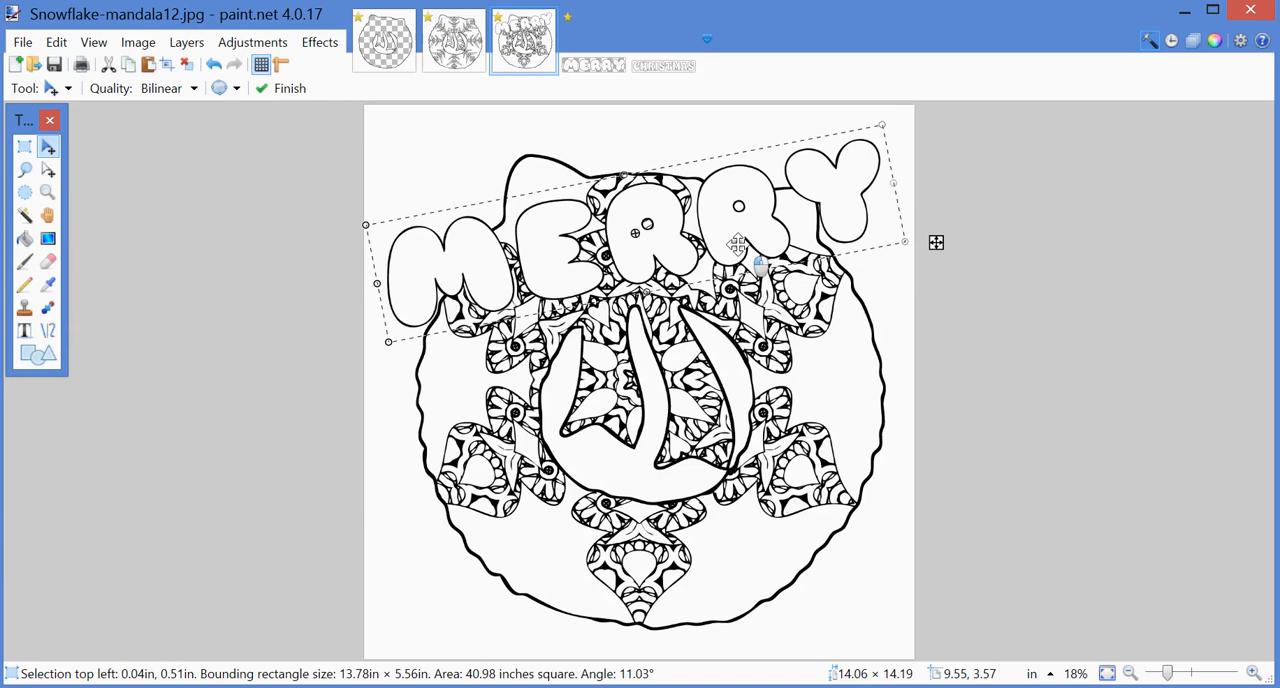
drag(738, 232, 740, 211)
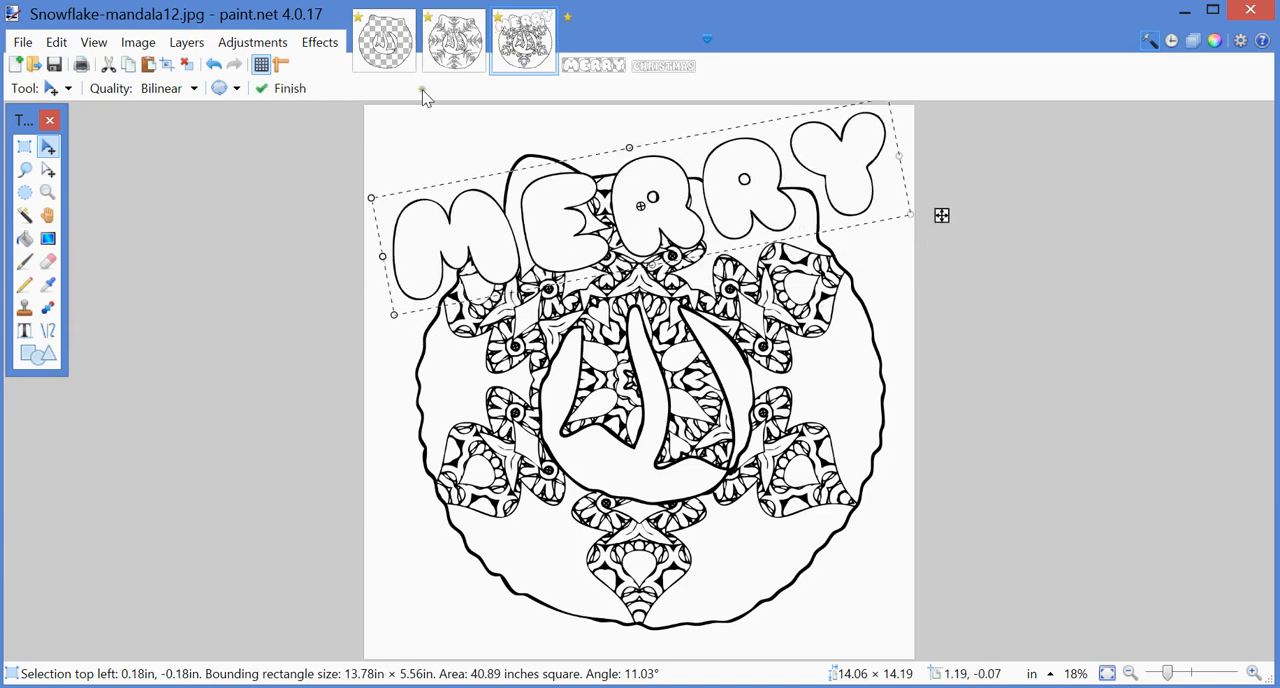
Step: Resize christmas1.jpg to a width of 4300 pixels, maintaining its aspect ratio
click(657, 67)
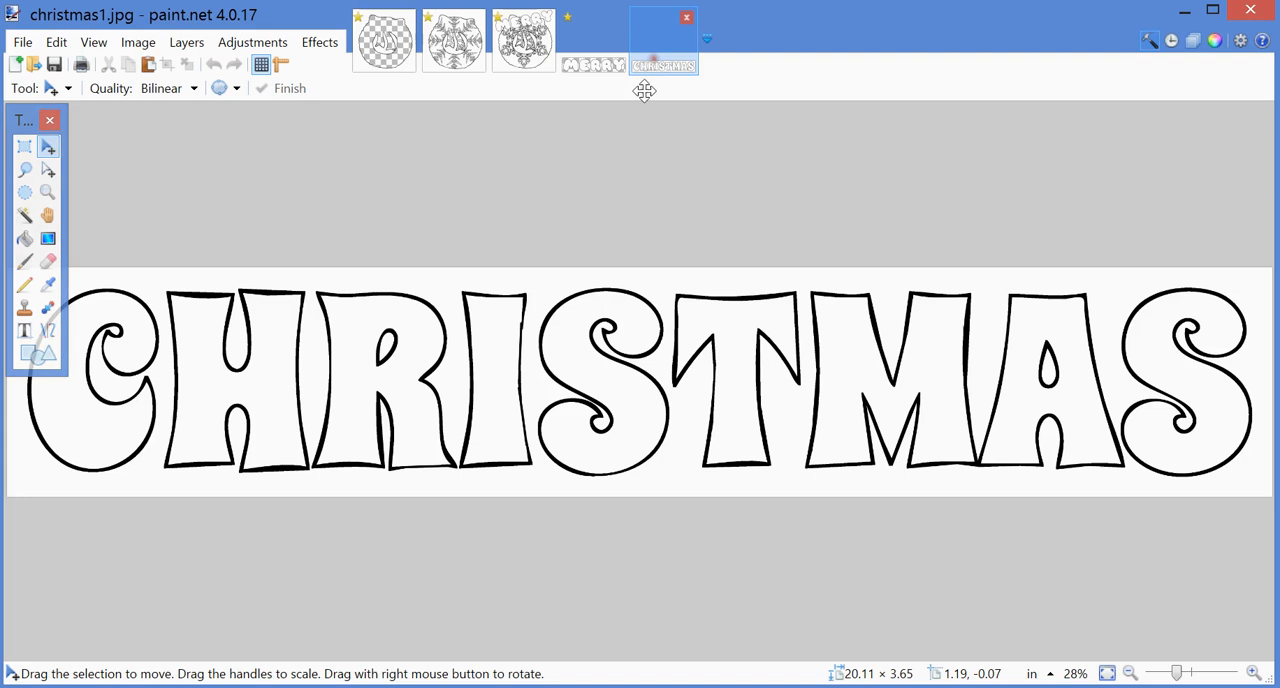
click(140, 44)
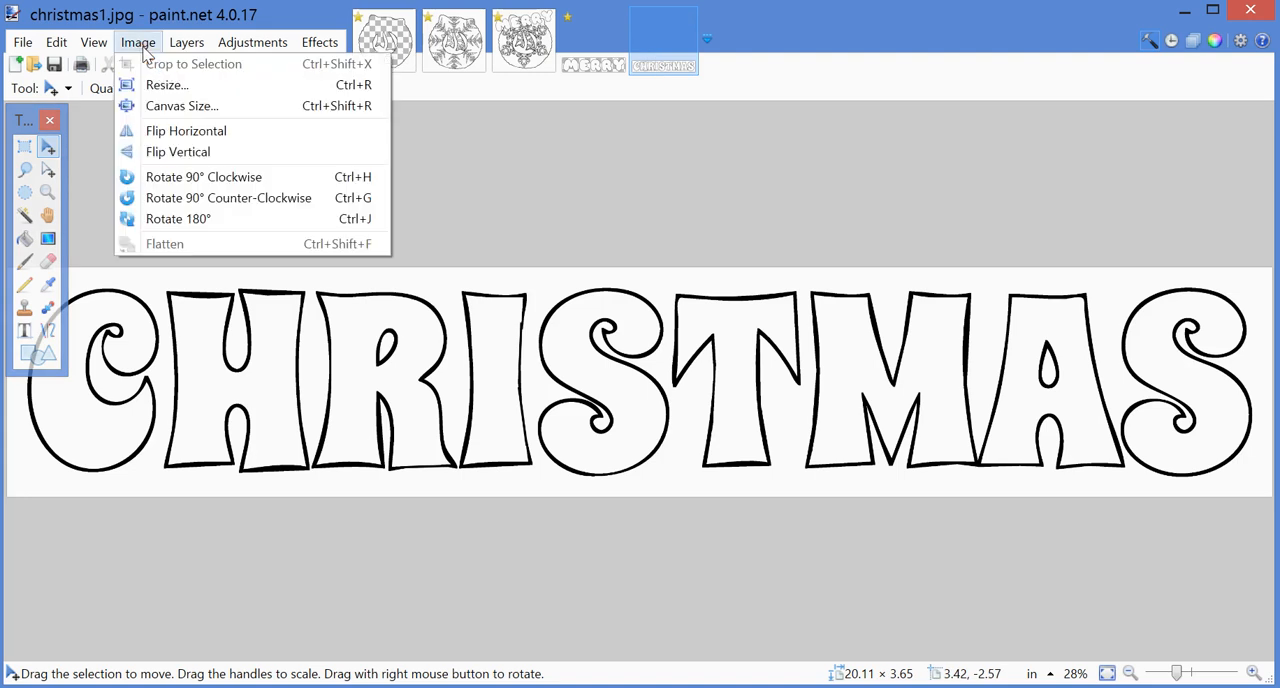
click(166, 86)
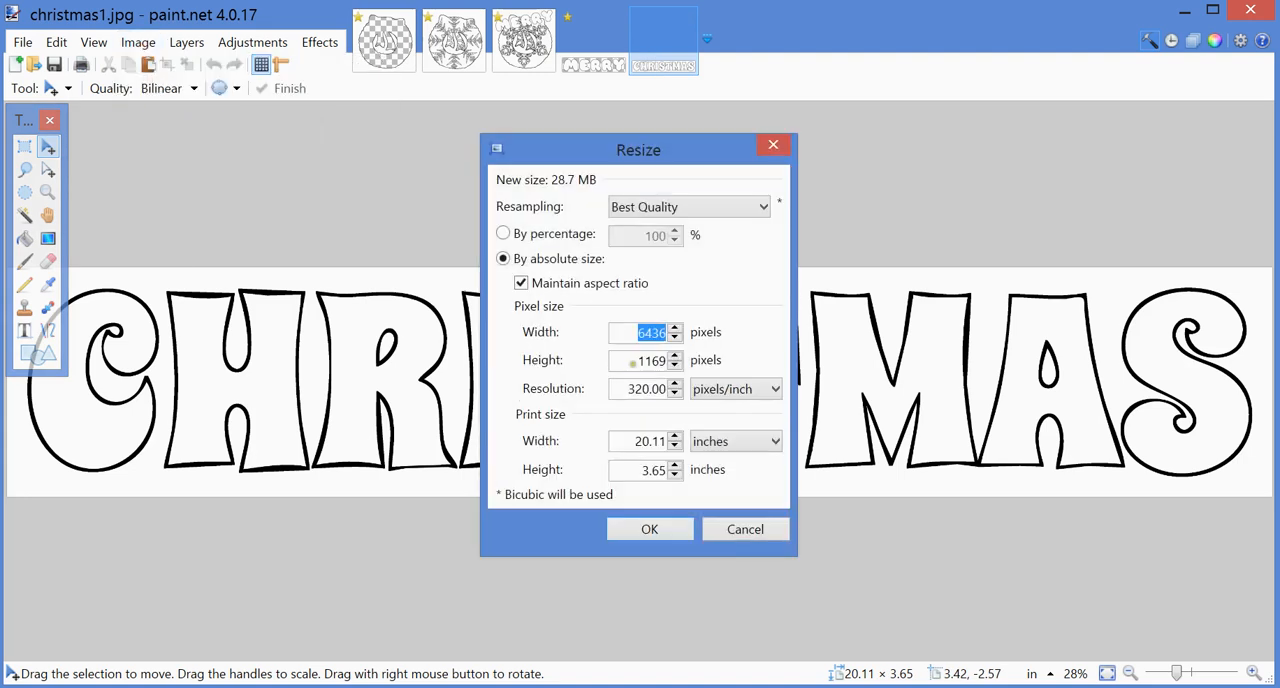
text(4300)
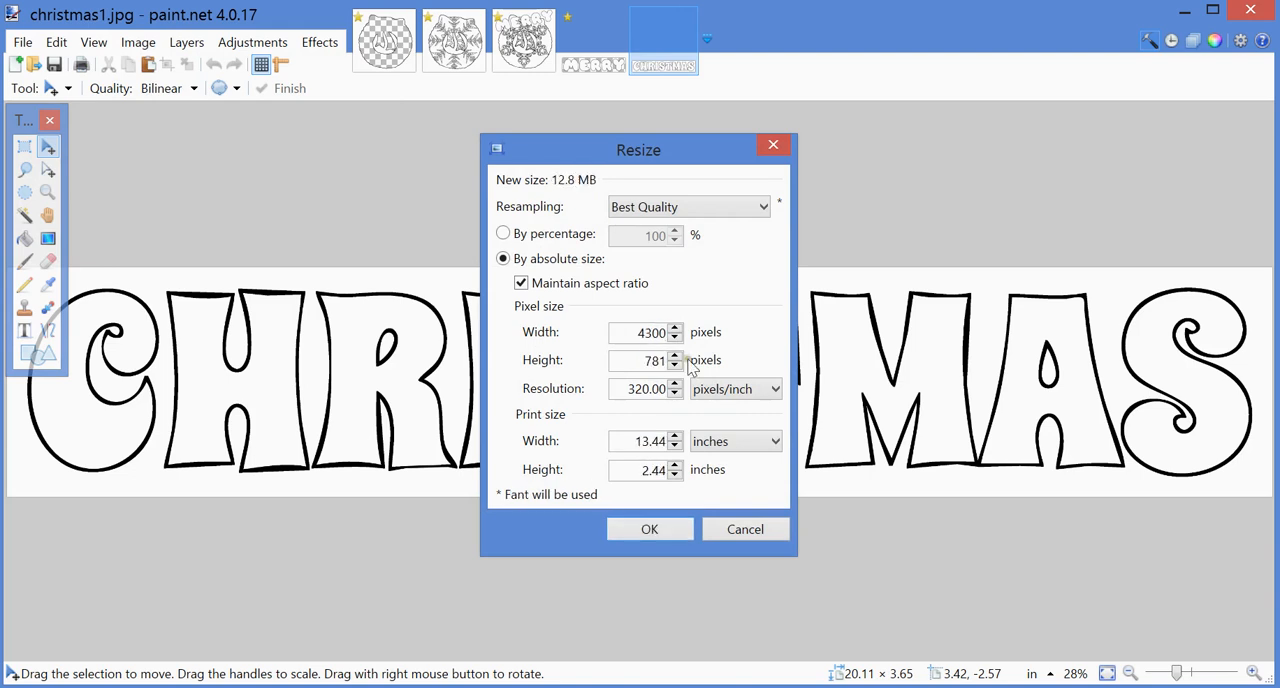
click(640, 530)
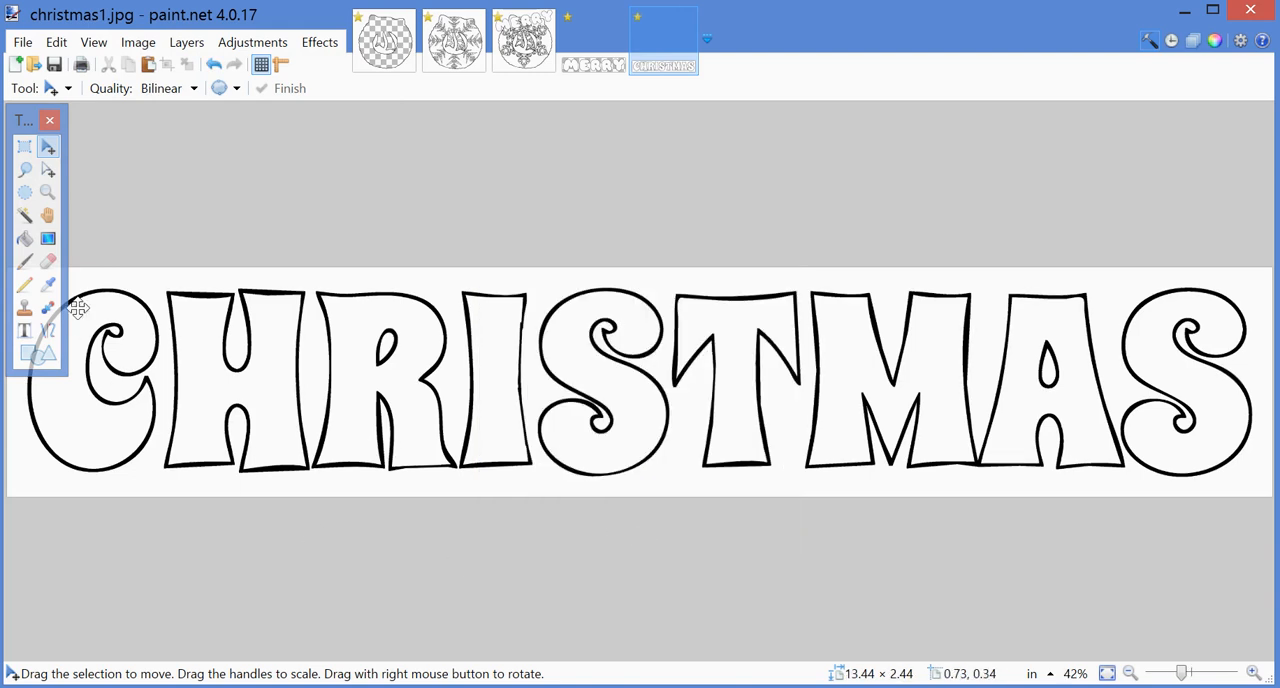
Step: Select the white background around the CHRISTMAS letters and inside the R and A holes with the Magic Wand, and cut it out
click(25, 214)
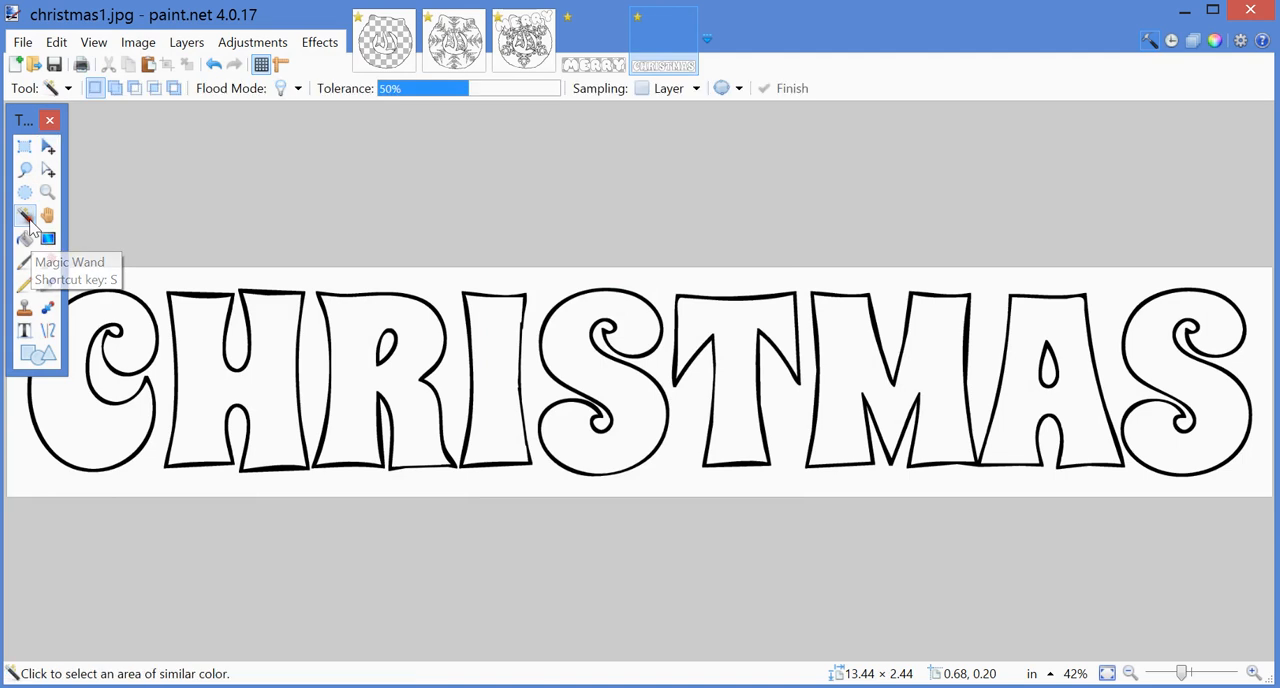
click(144, 288)
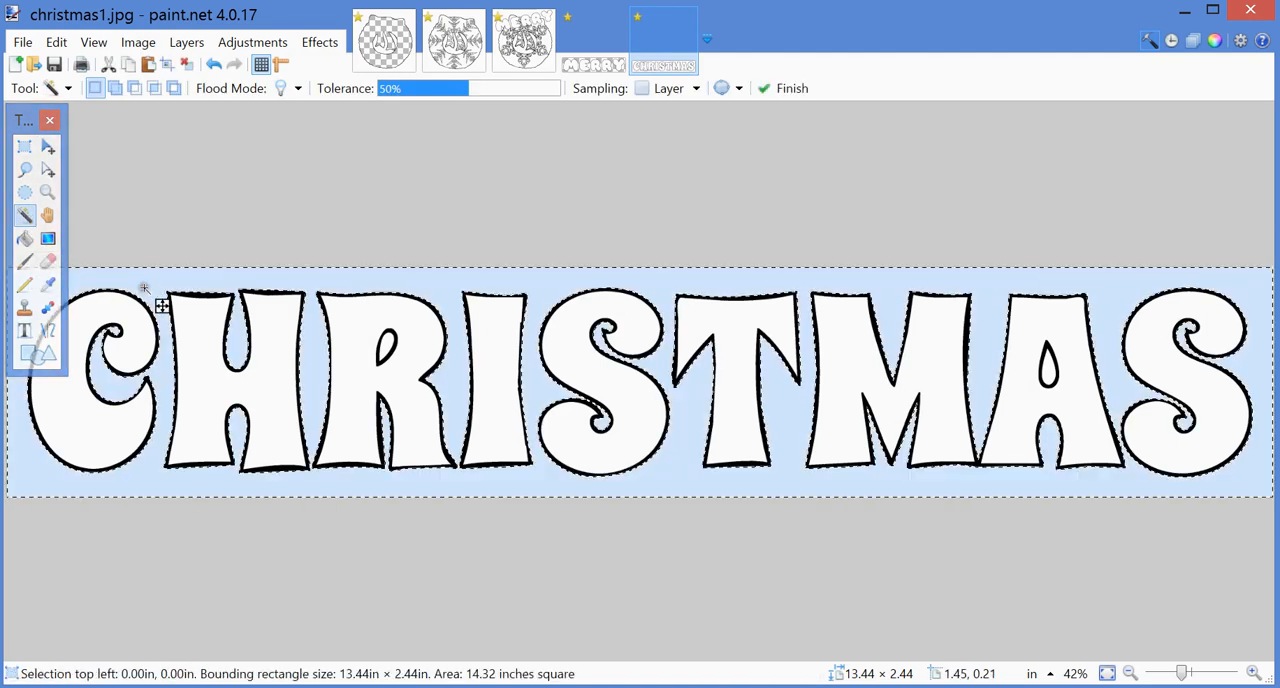
ctrl+click(402, 364)
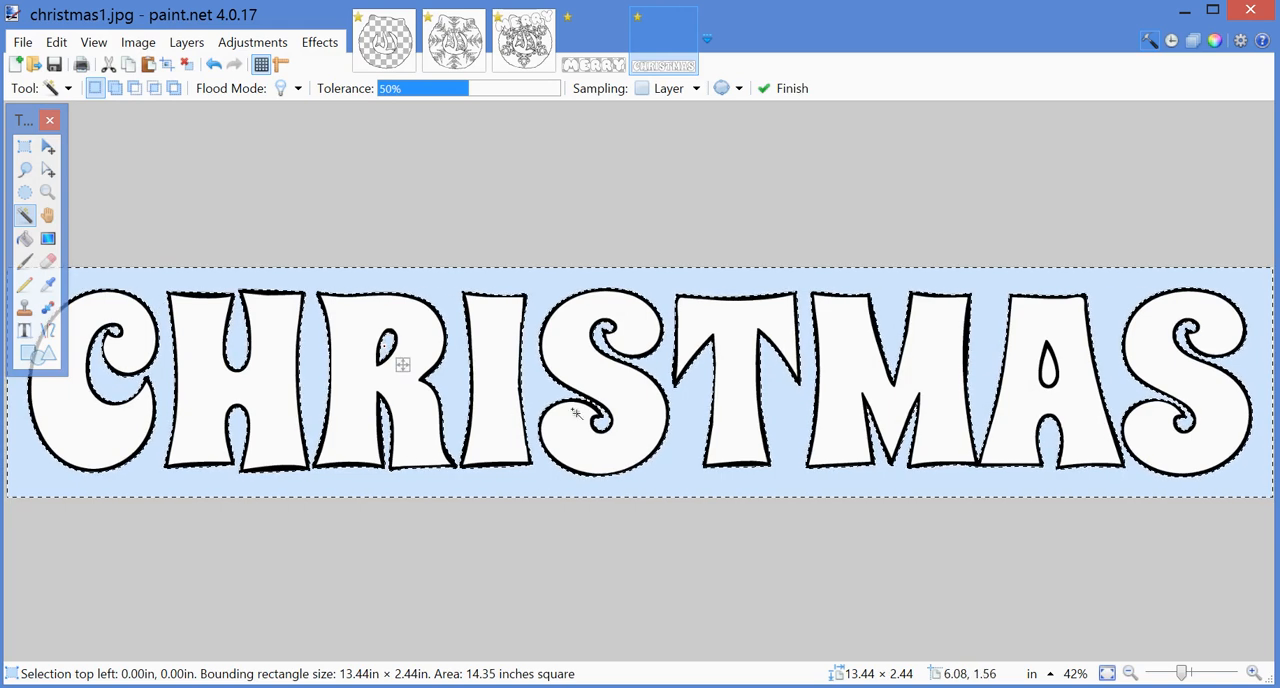
ctrl+click(1048, 370)
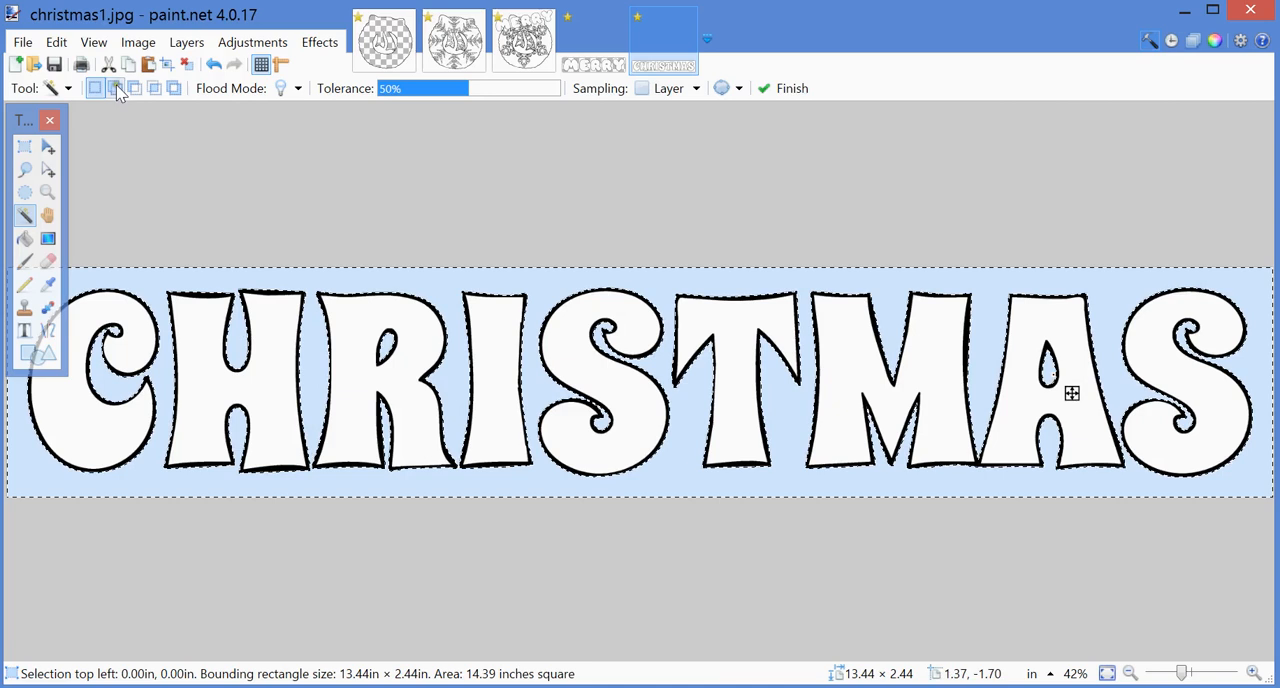
click(56, 42)
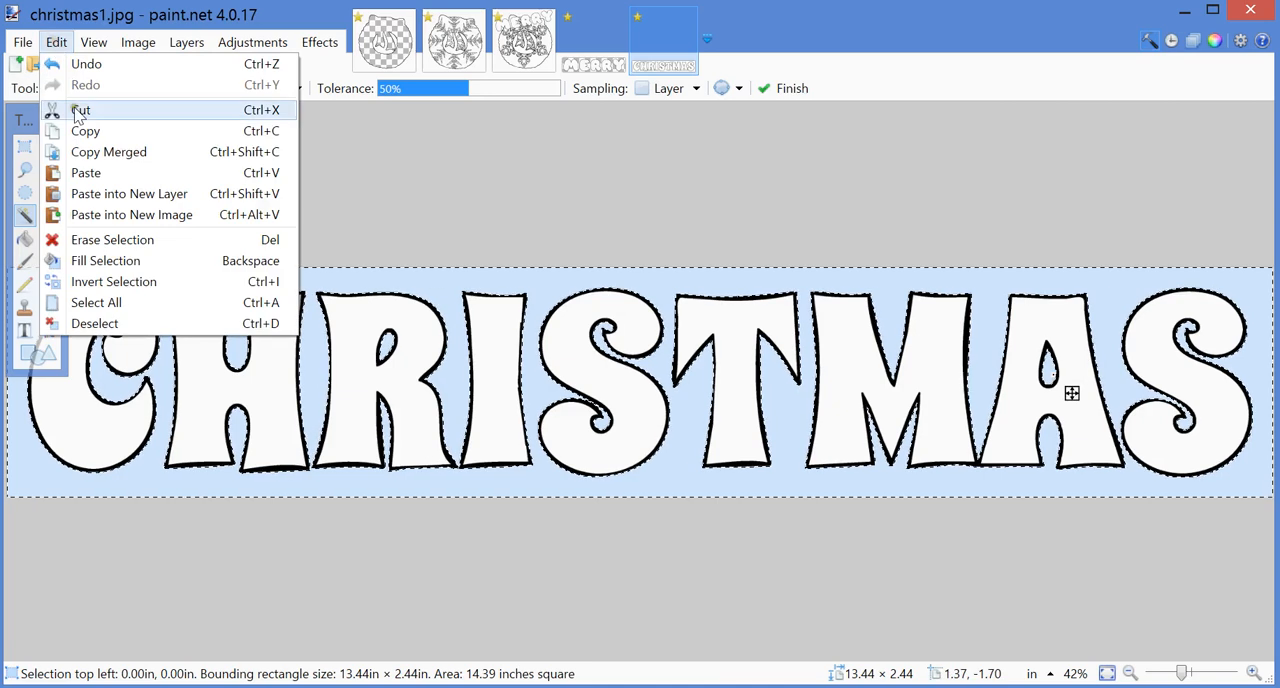
click(79, 110)
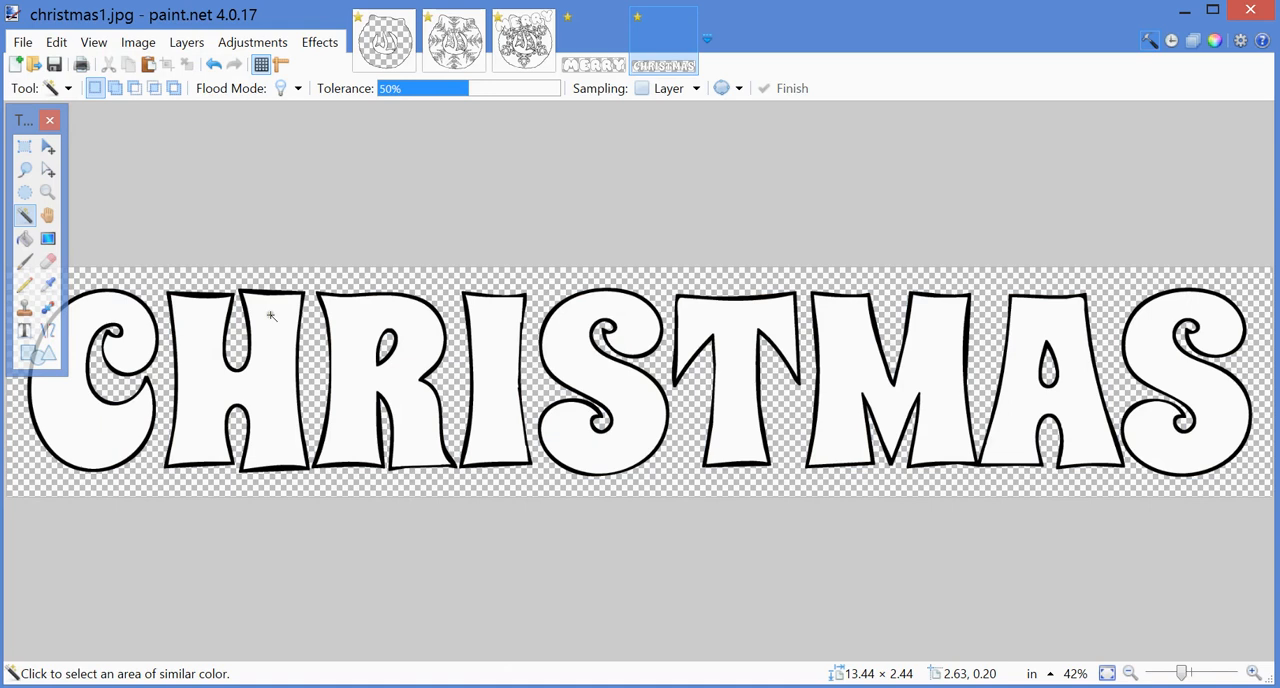
Step: Copy the entire christmas1.jpg image with its transparent background and return to Snowflake-mandala12.jpg
click(56, 42)
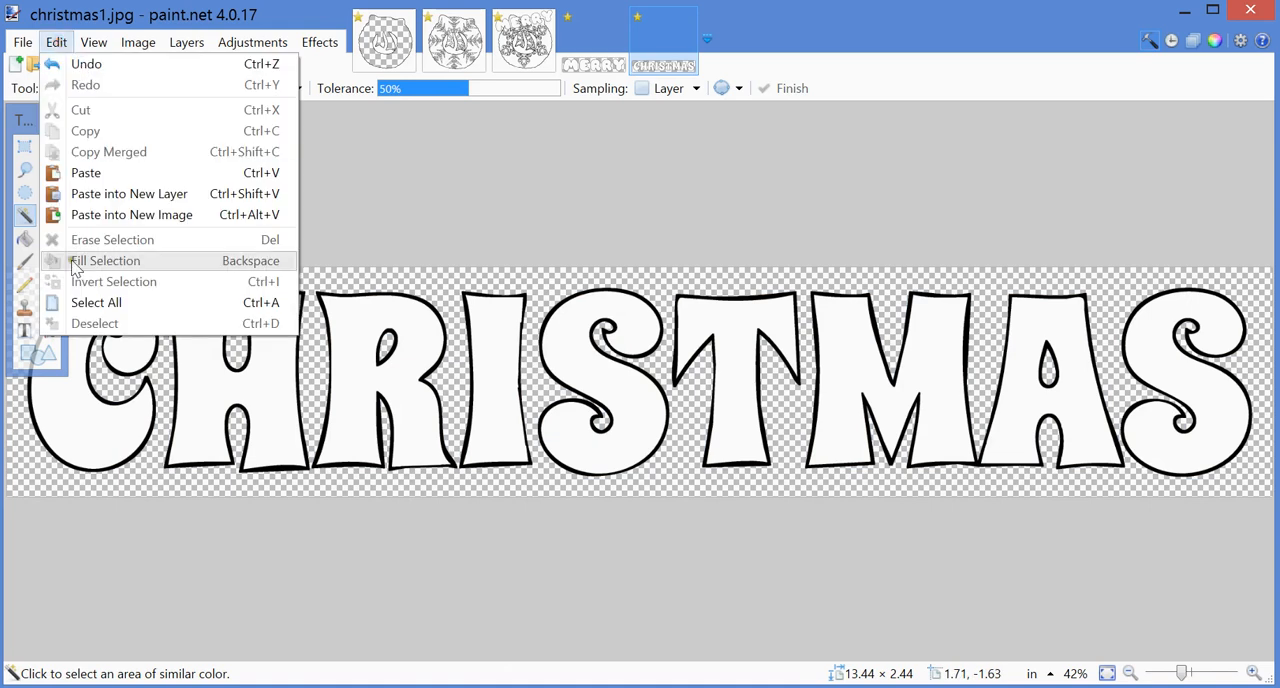
click(96, 302)
click(56, 42)
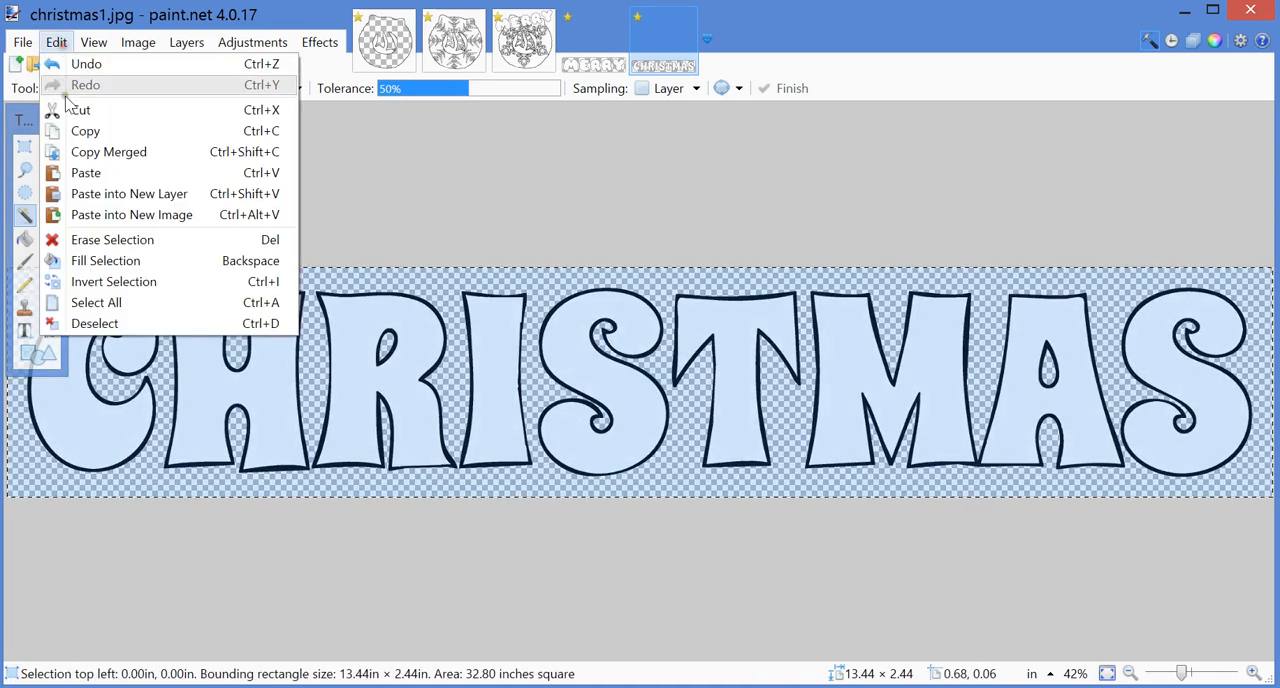
click(80, 131)
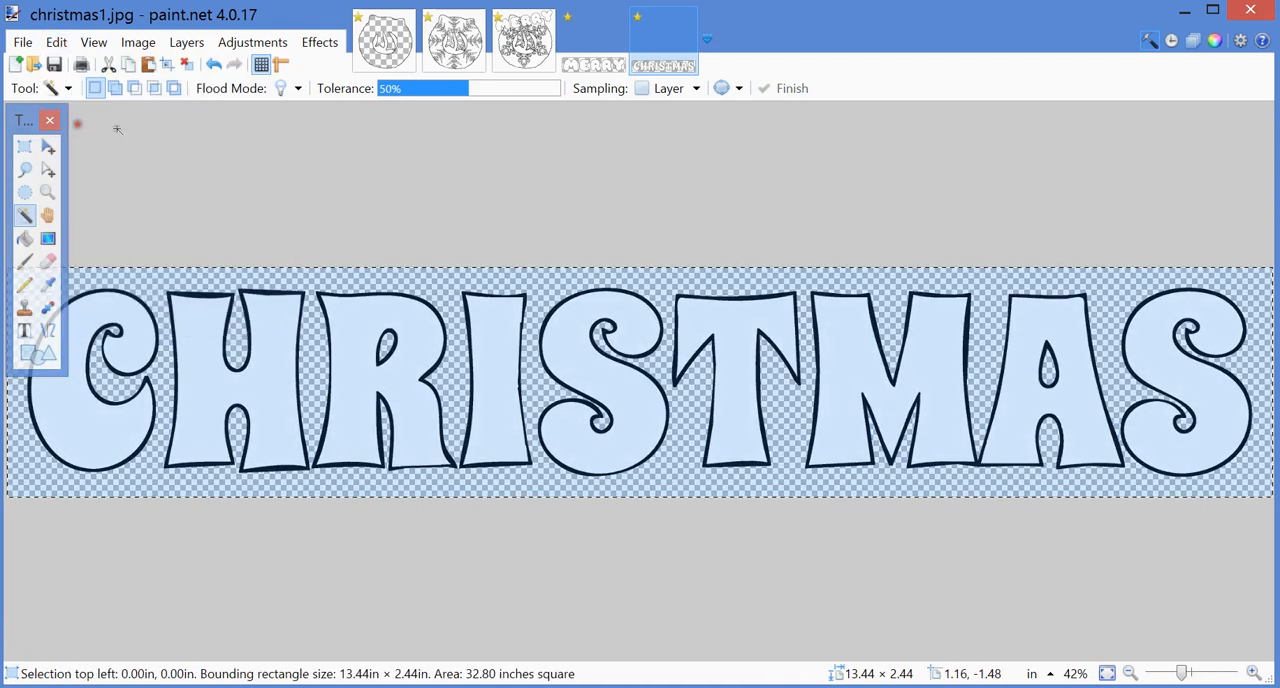
click(522, 55)
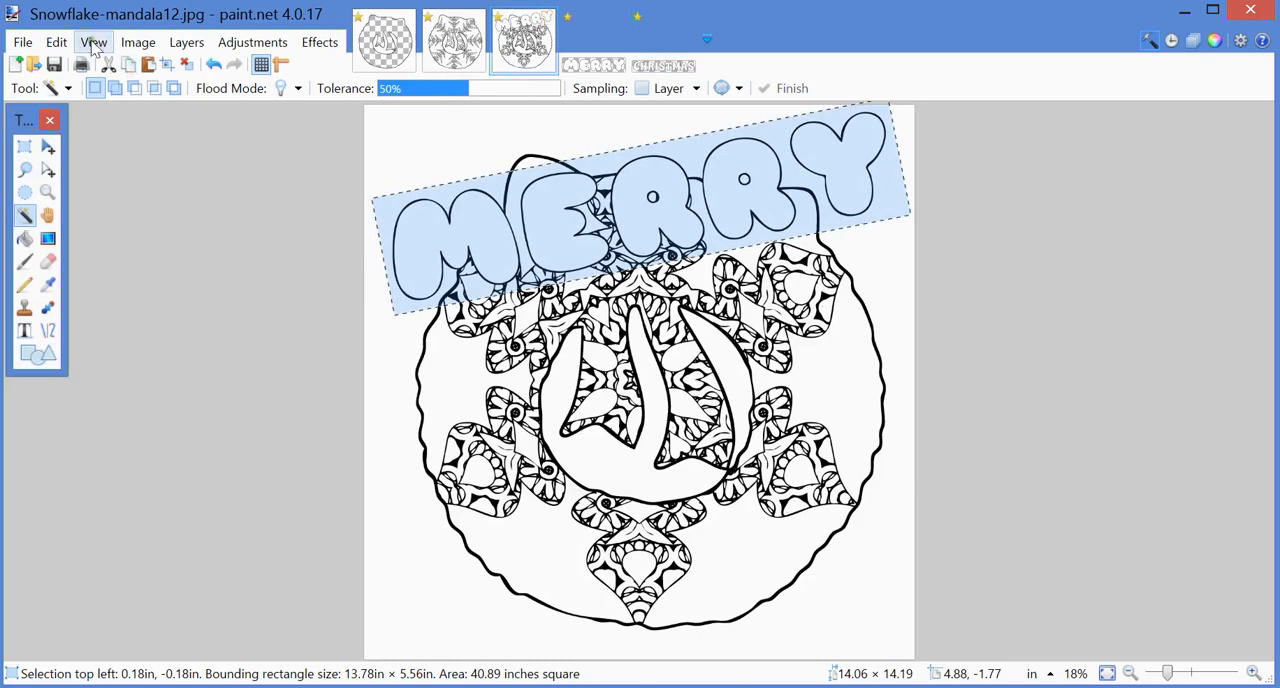
Step: Deselect the MERRY lettering, and paste the copied CHRISTMAS lettering as a new layer across the lower part of the ornament
click(56, 42)
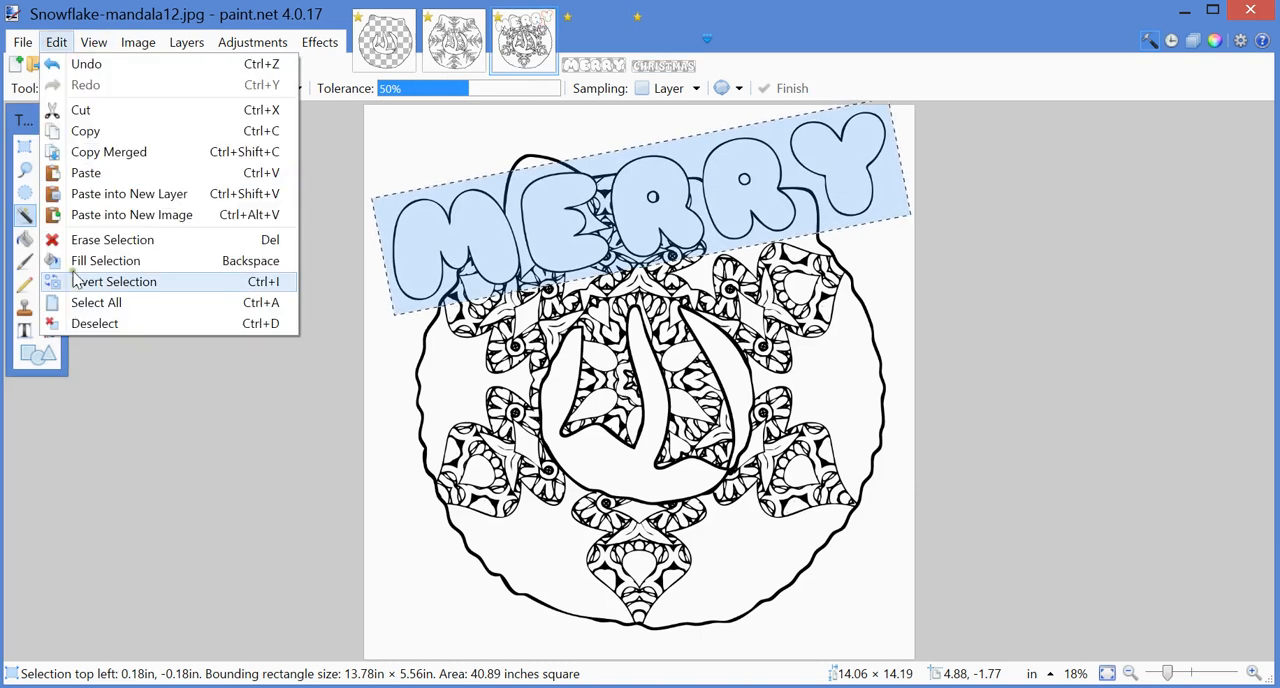
click(88, 323)
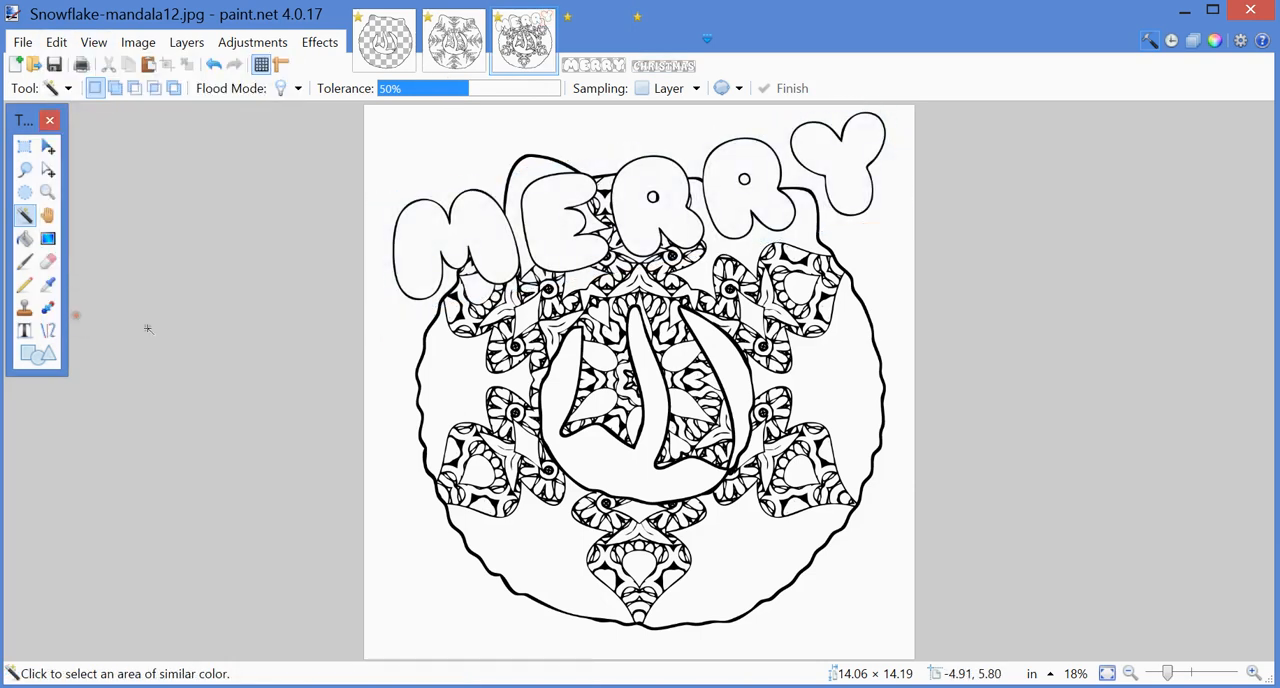
click(56, 42)
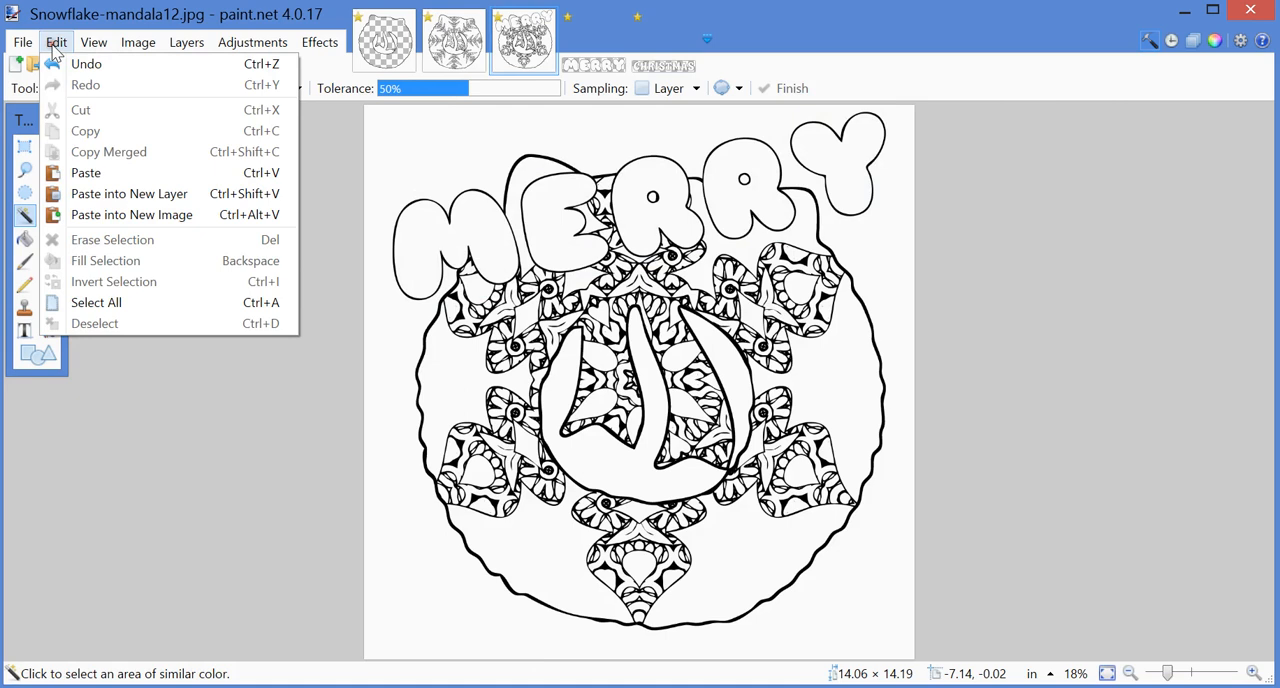
click(84, 198)
drag(595, 175, 615, 597)
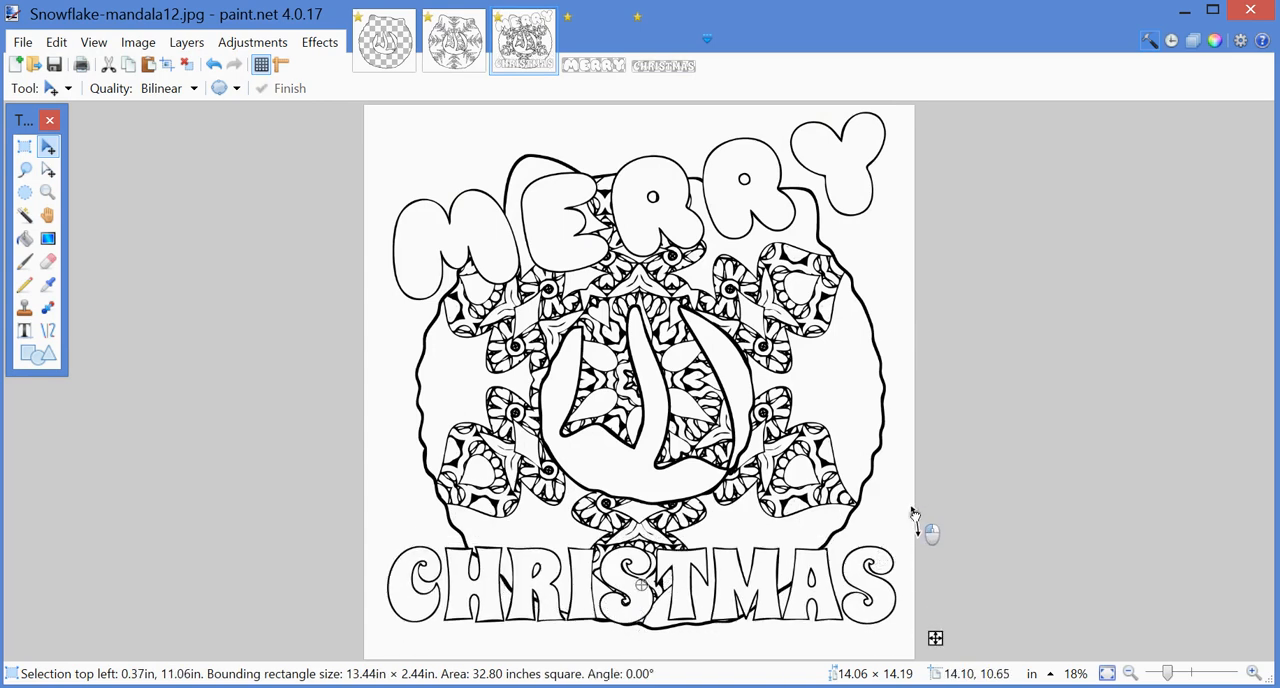
Step: Rotate the CHRISTMAS lettering about 16° counter-clockwise, position it across the lower part of the ornament, and deselect it
drag(906, 491, 891, 443)
drag(724, 575, 726, 522)
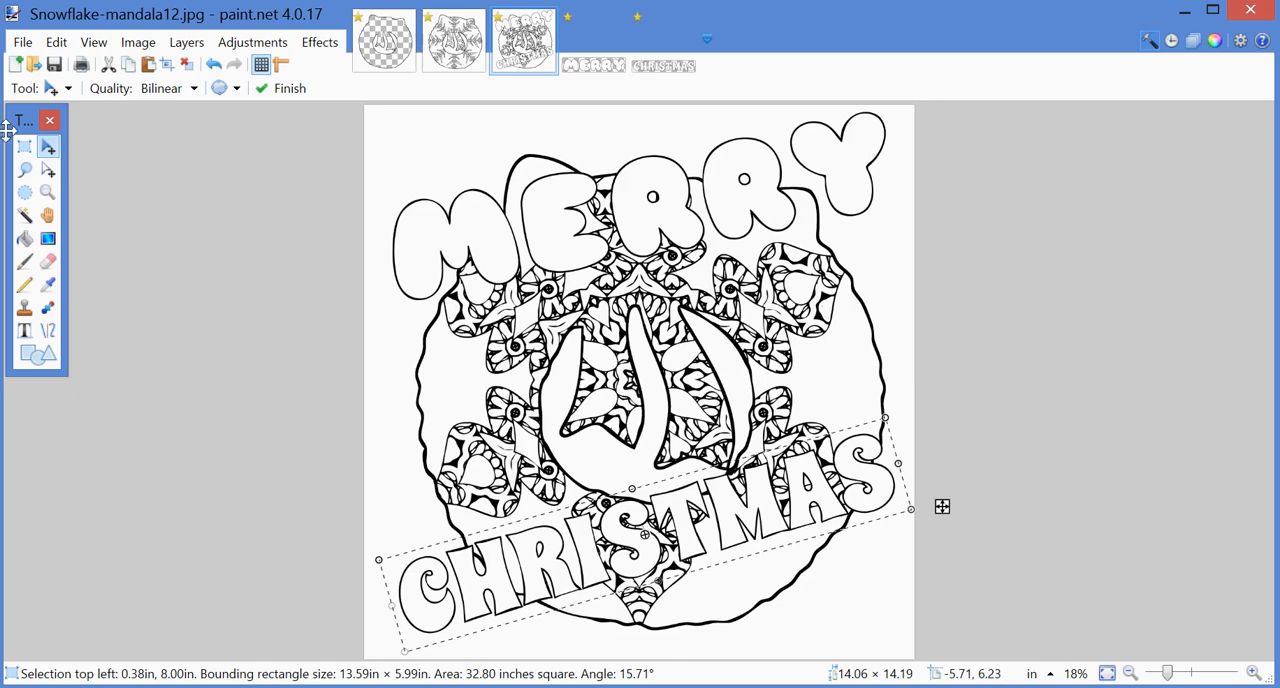
click(51, 48)
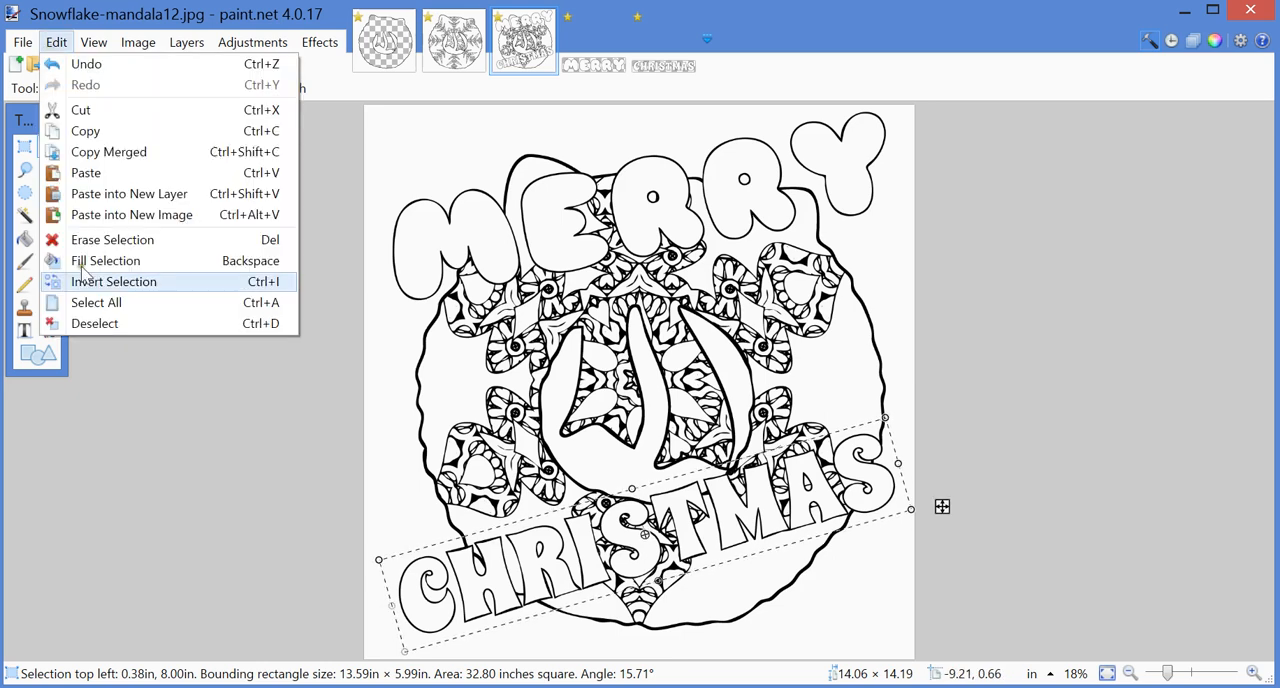
click(88, 321)
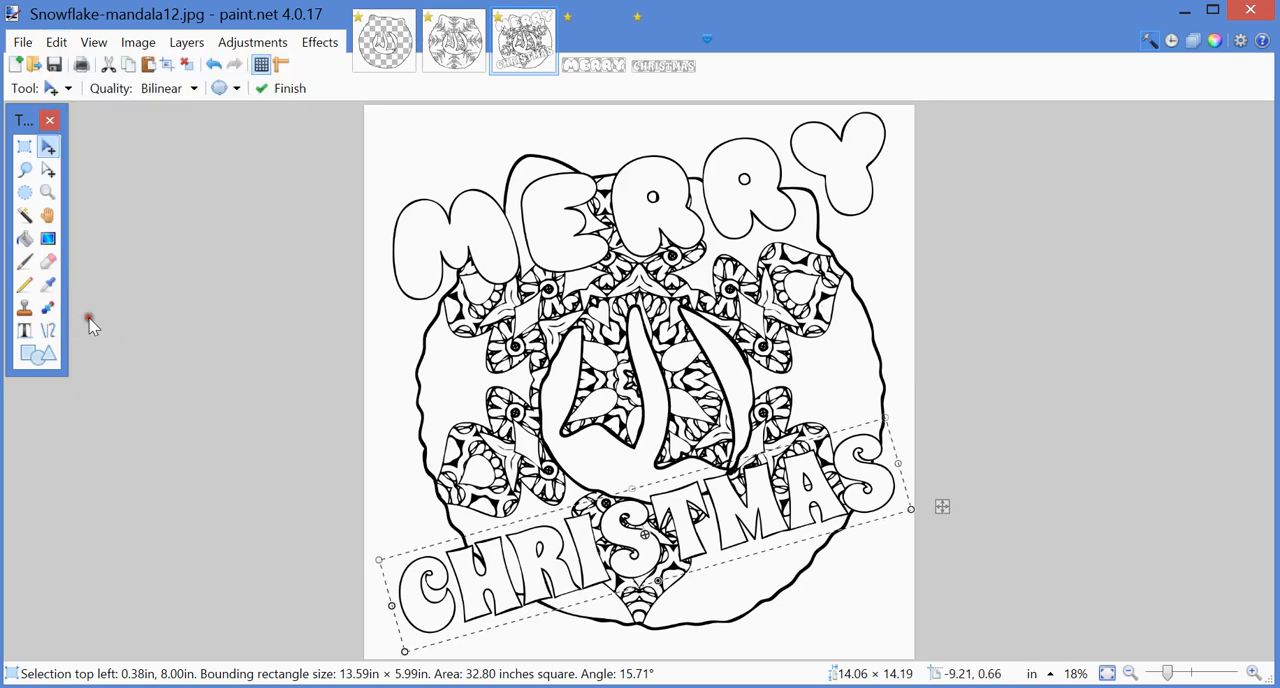
Step: Begin saving the combined artwork as a new file in JPEG format
click(24, 44)
mouse_move(188, 46)
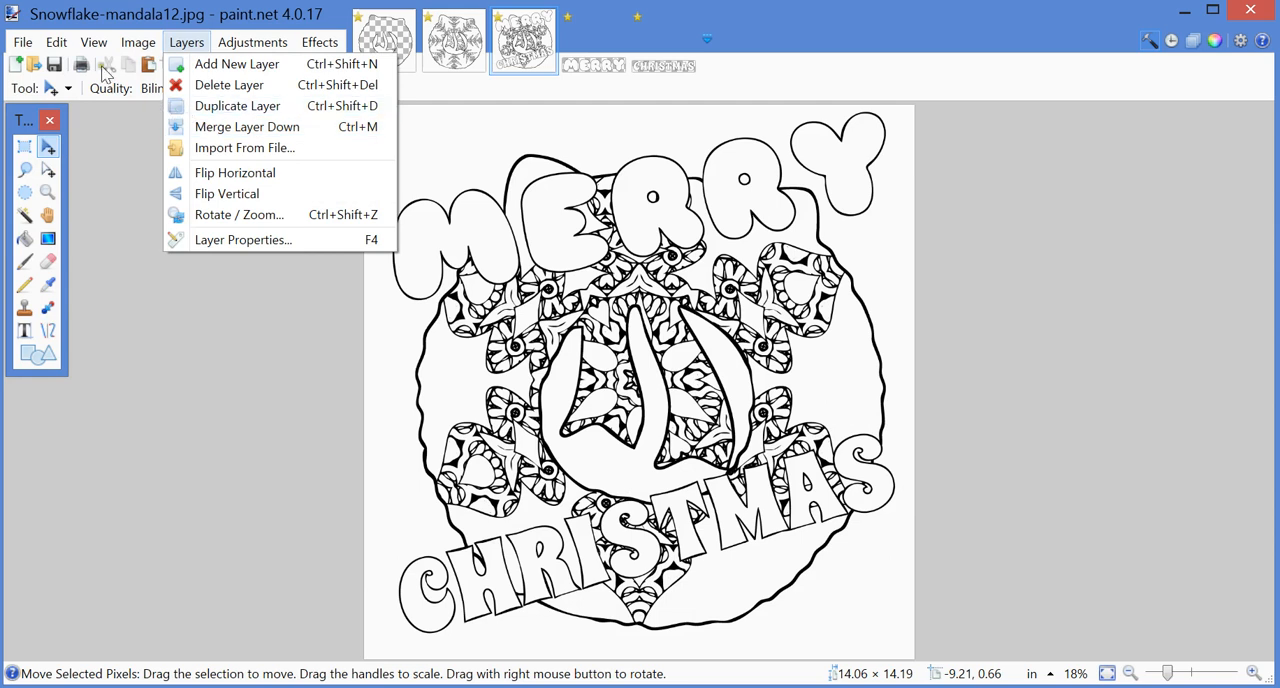
mouse_move(10, 44)
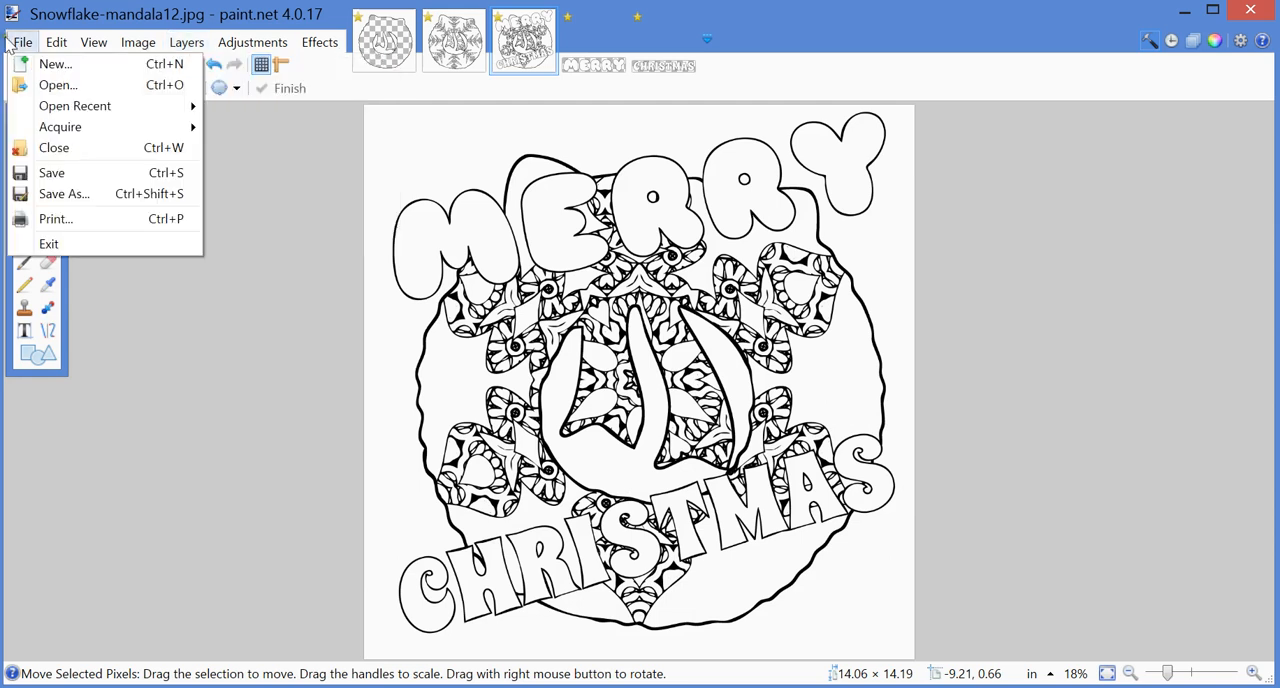
click(50, 196)
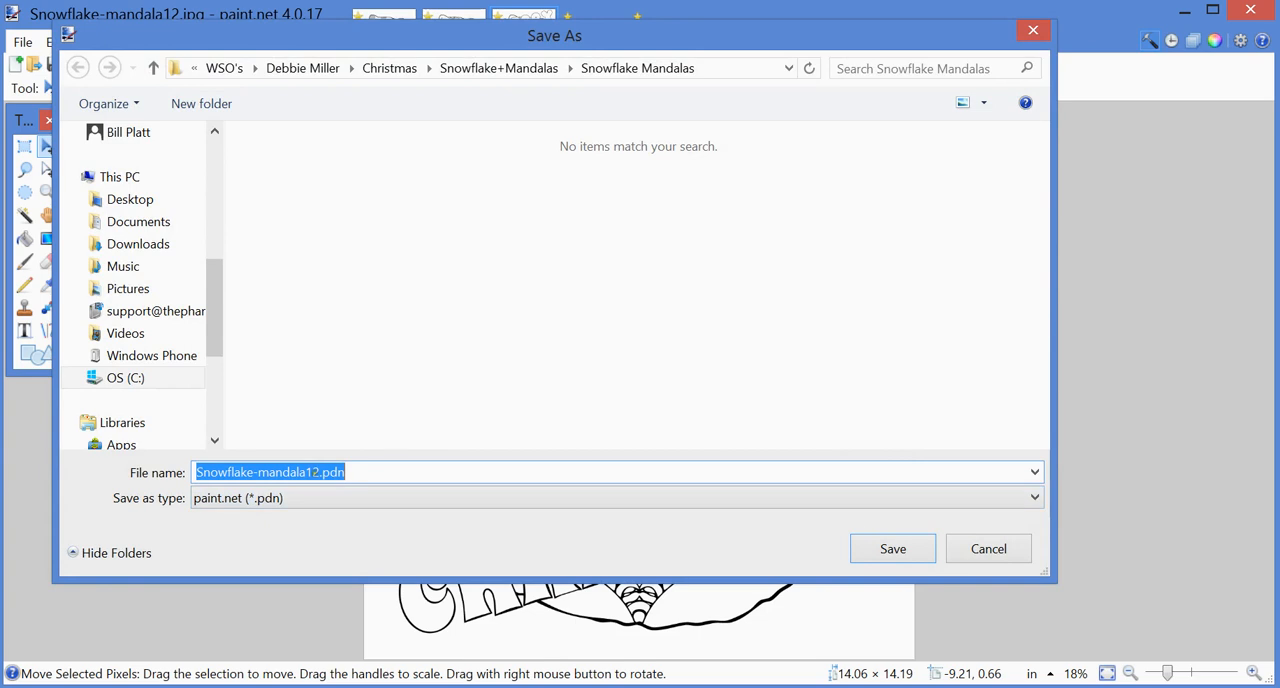
click(305, 472)
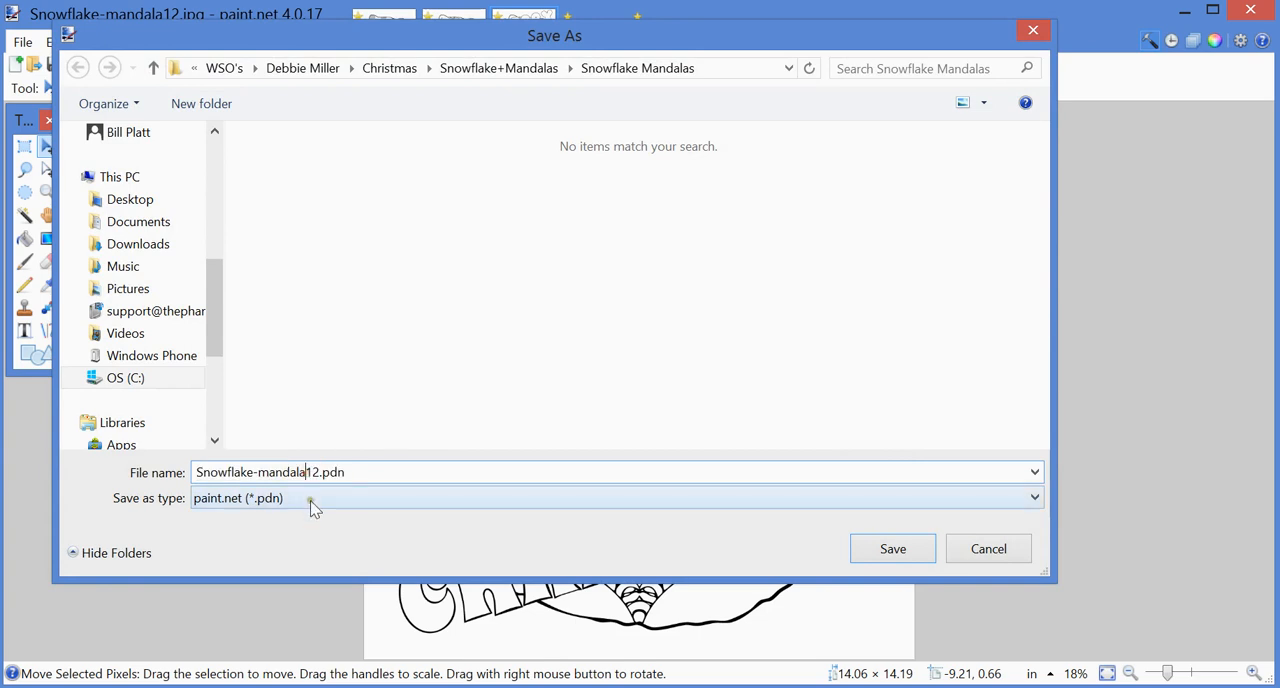
click(248, 498)
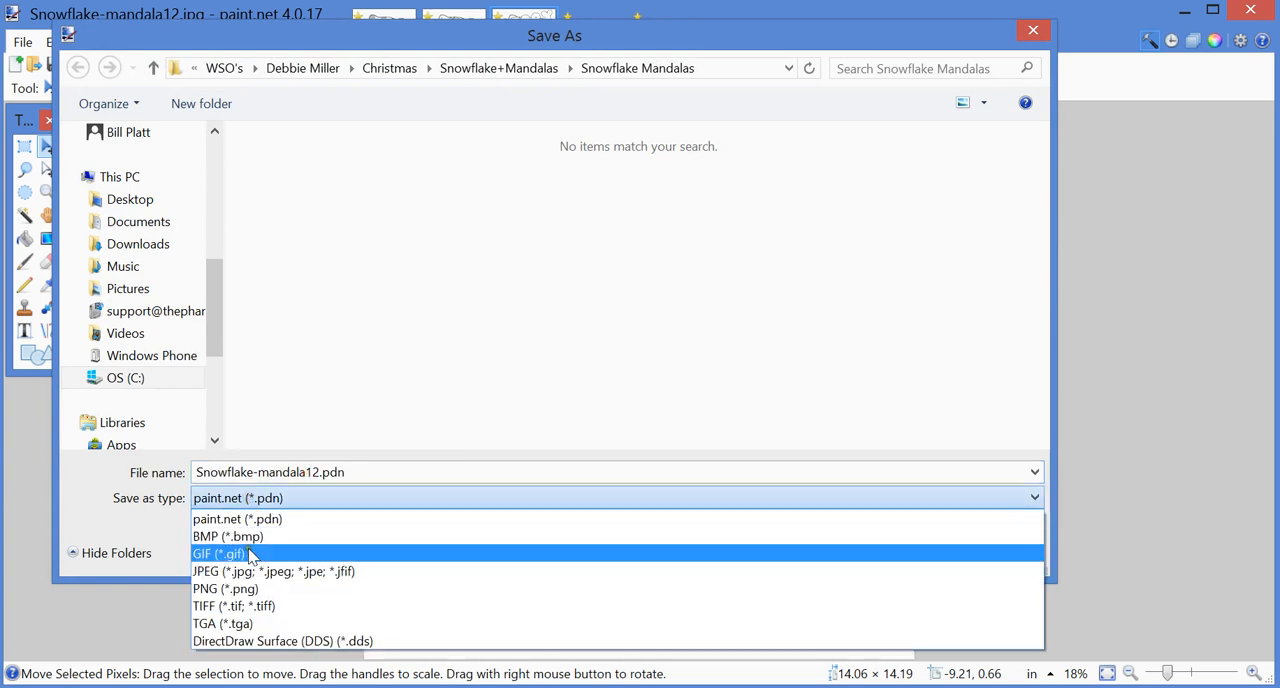
click(250, 572)
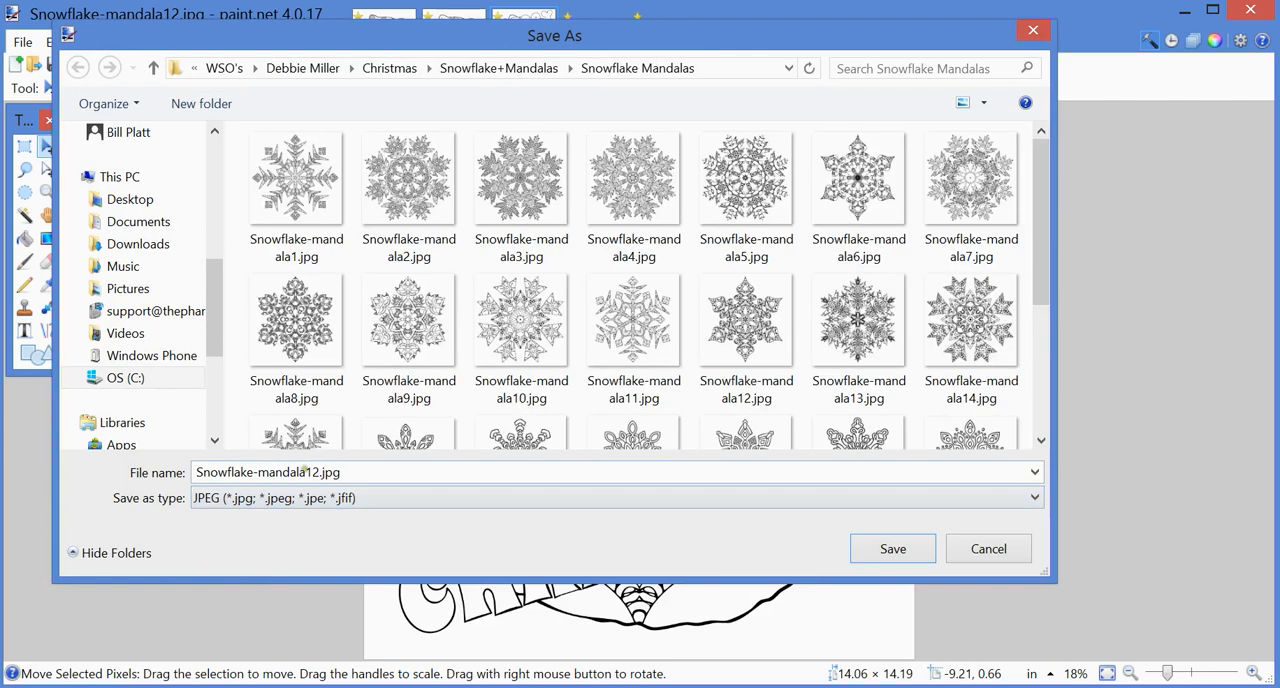
Step: Name the new file Snowflake-merge.jpg
double_click(304, 472)
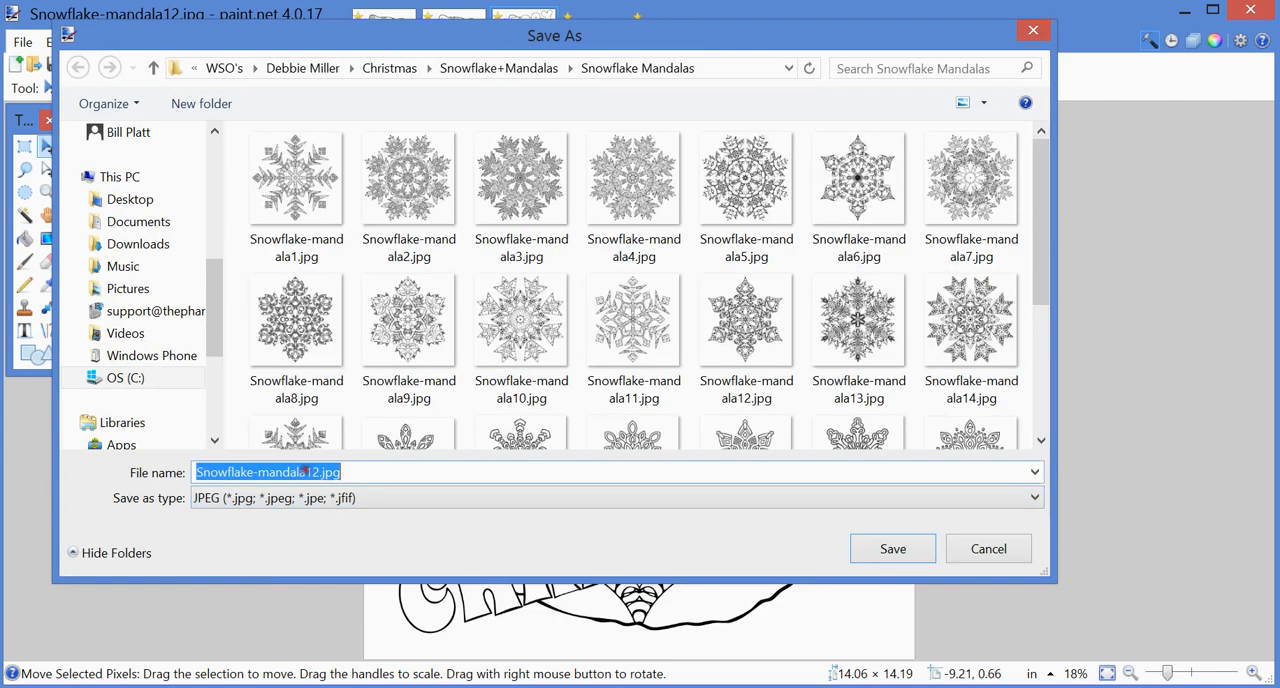
click(305, 472)
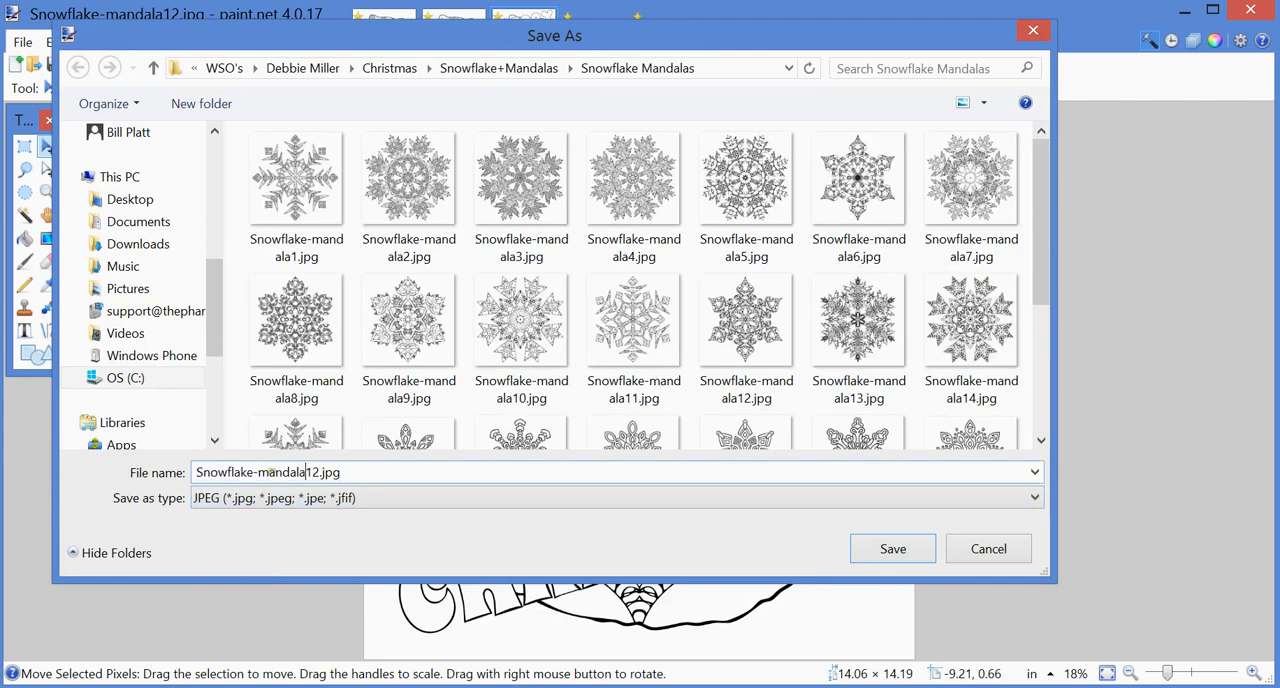
drag(341, 472, 268, 471)
click(268, 472)
drag(268, 472, 313, 478)
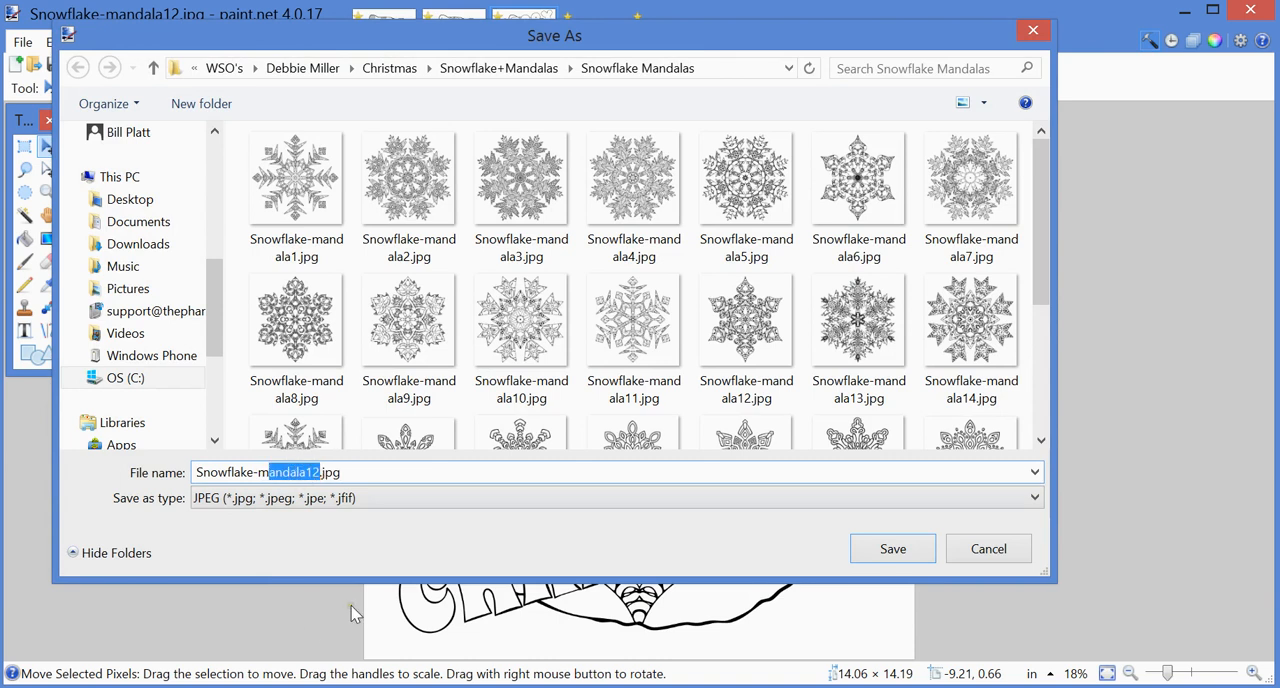
text(erge)
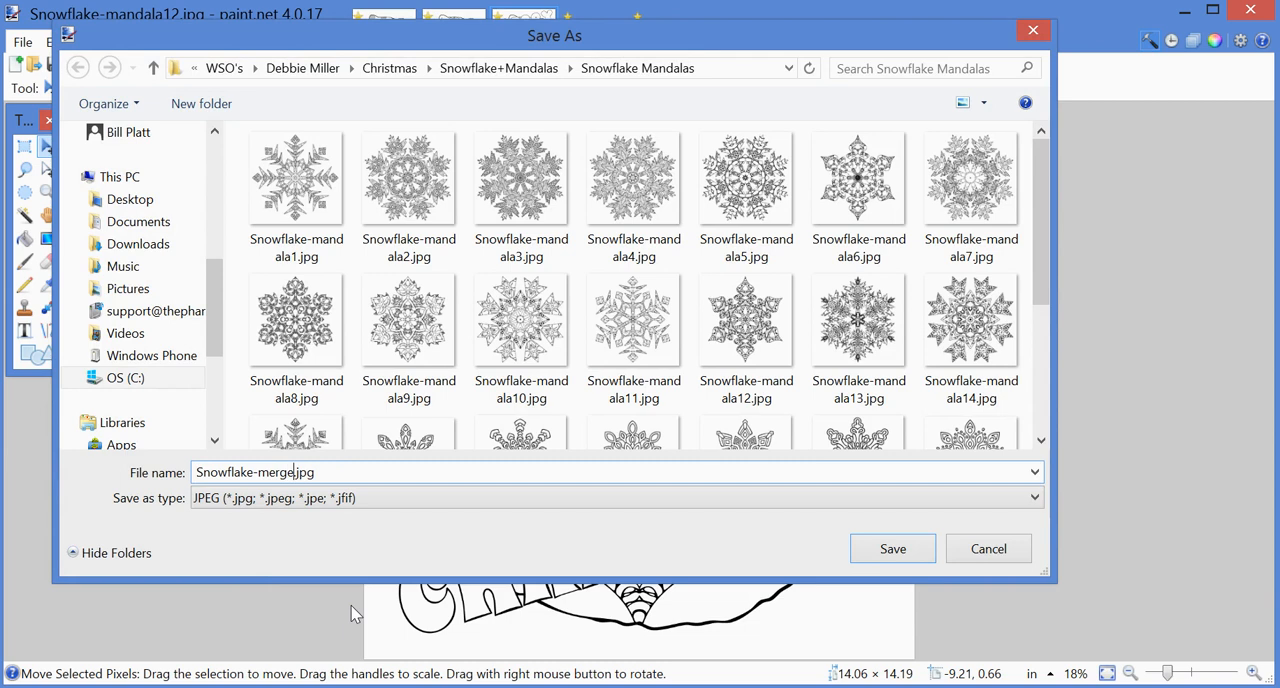
Step: Save the JPEG at quality 100 and flatten its layers
click(893, 549)
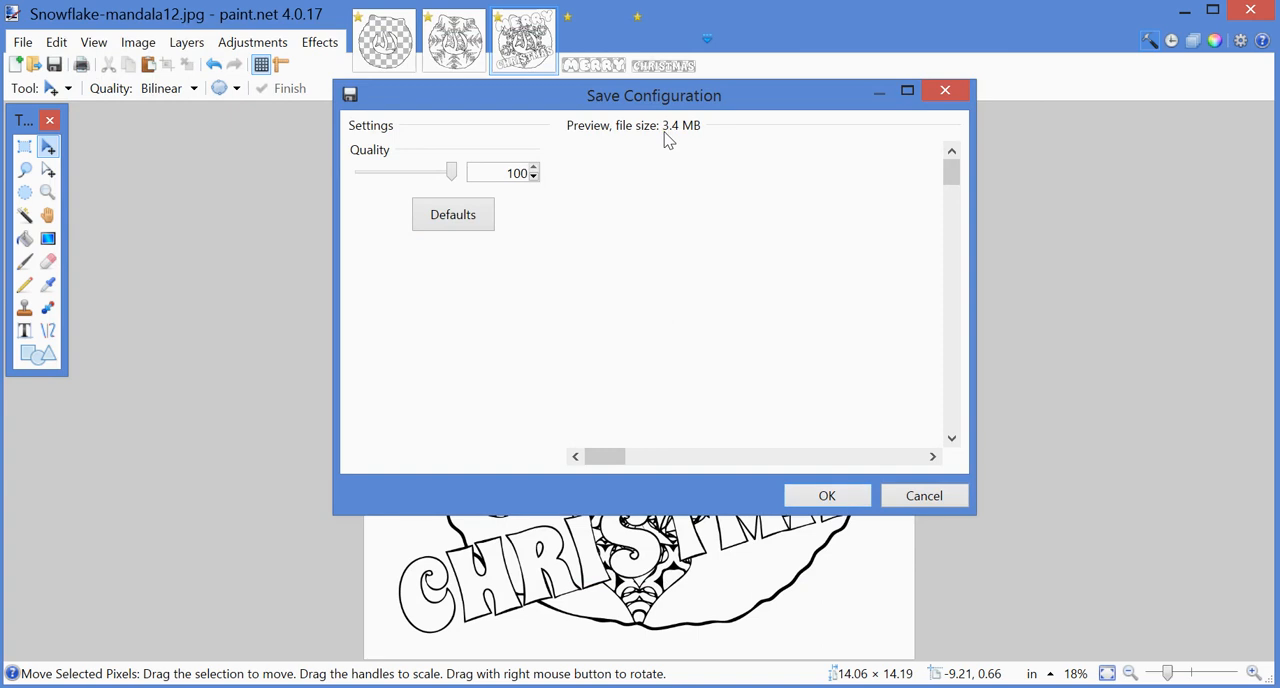
click(825, 497)
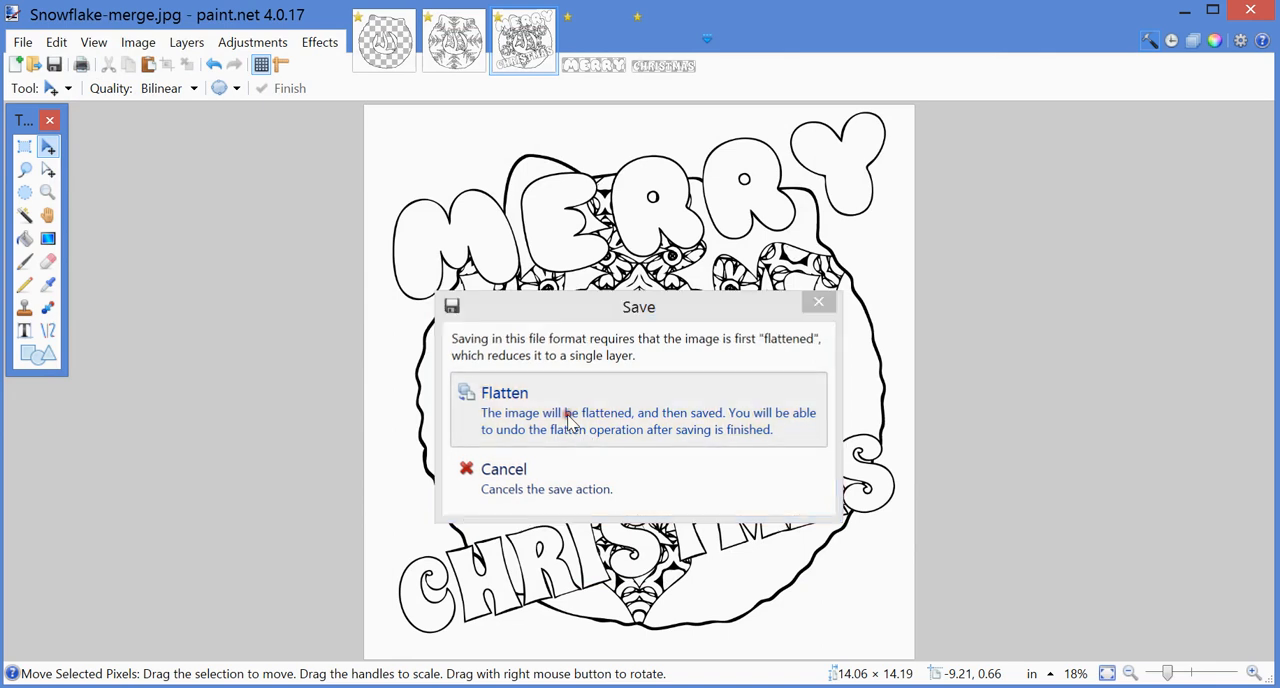
click(568, 420)
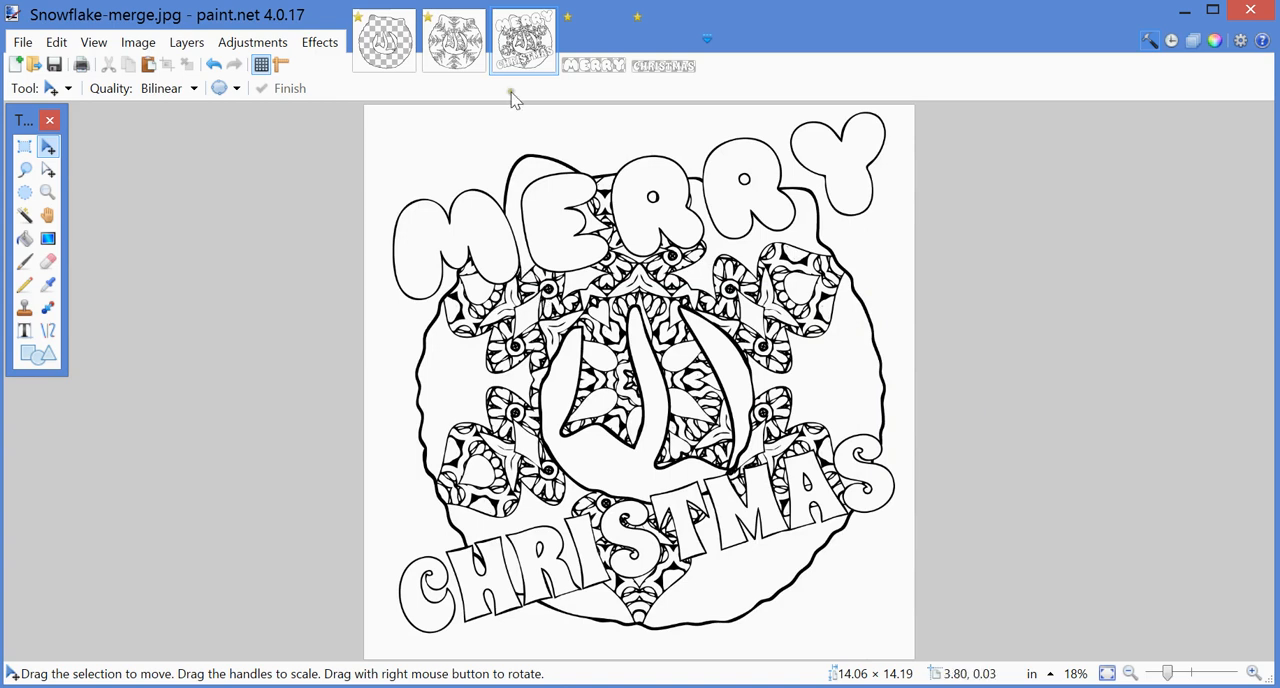
Step: Switch to Snowflake-mandala1.jpg and clear its selection
click(446, 60)
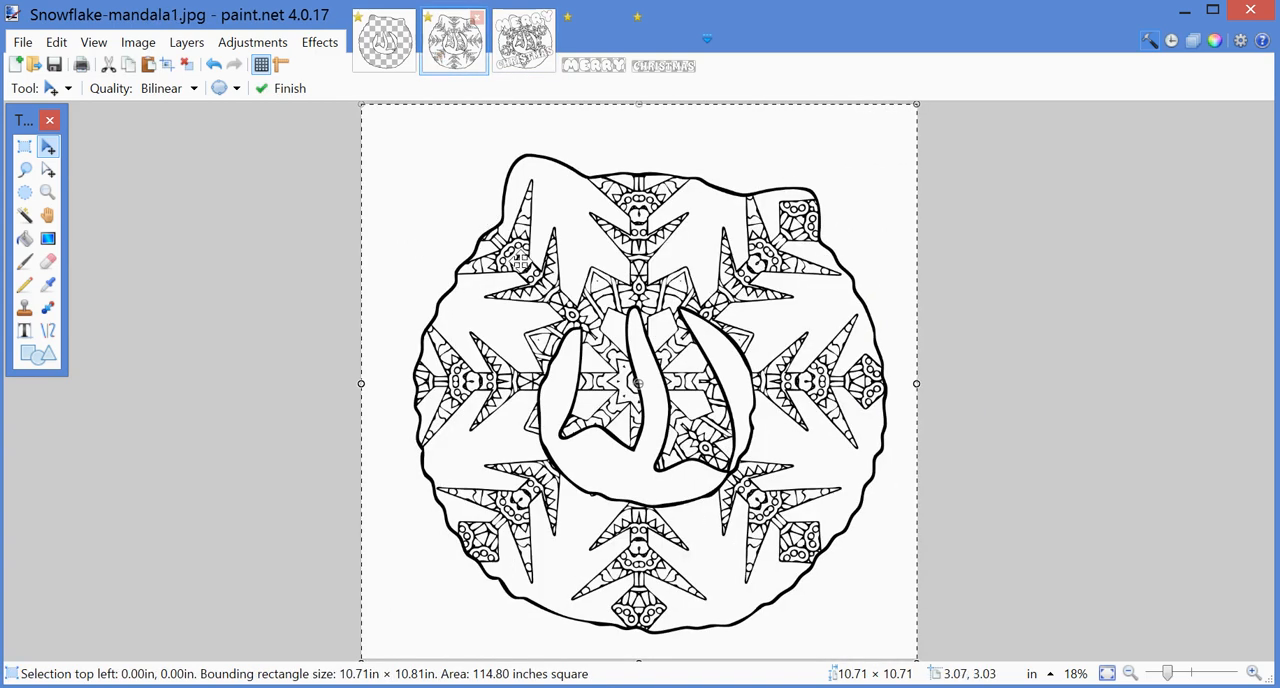
click(56, 42)
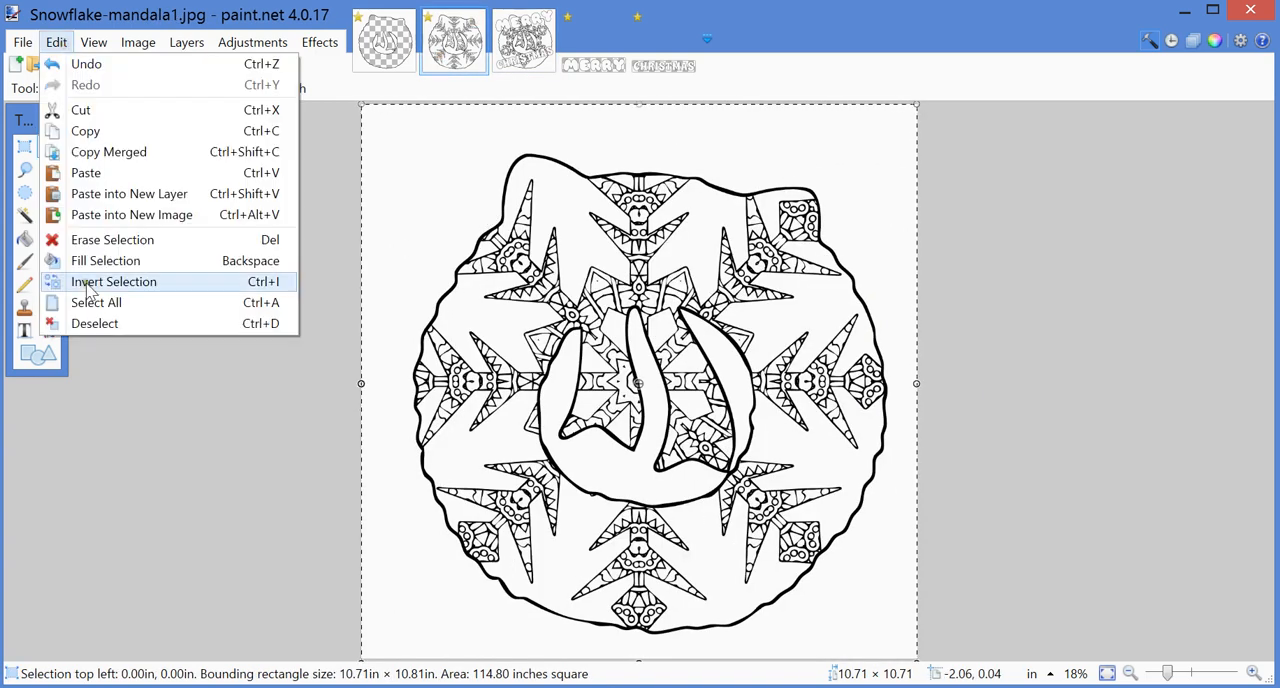
click(88, 323)
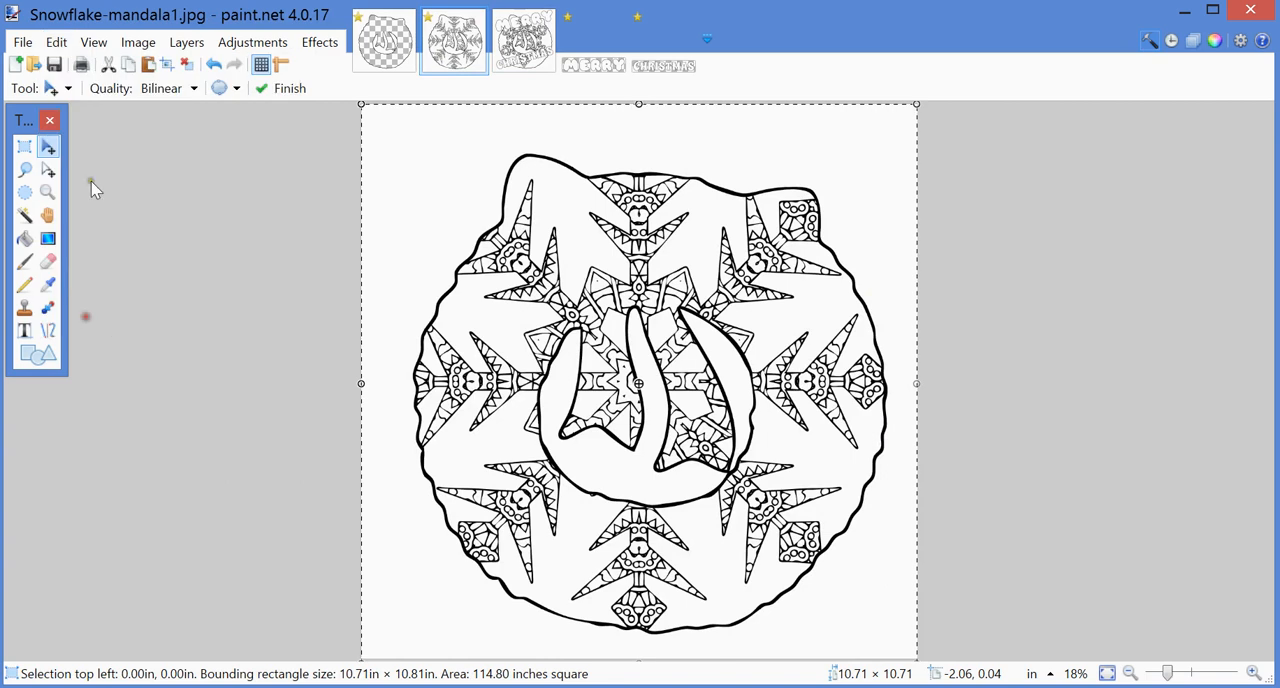
click(62, 45)
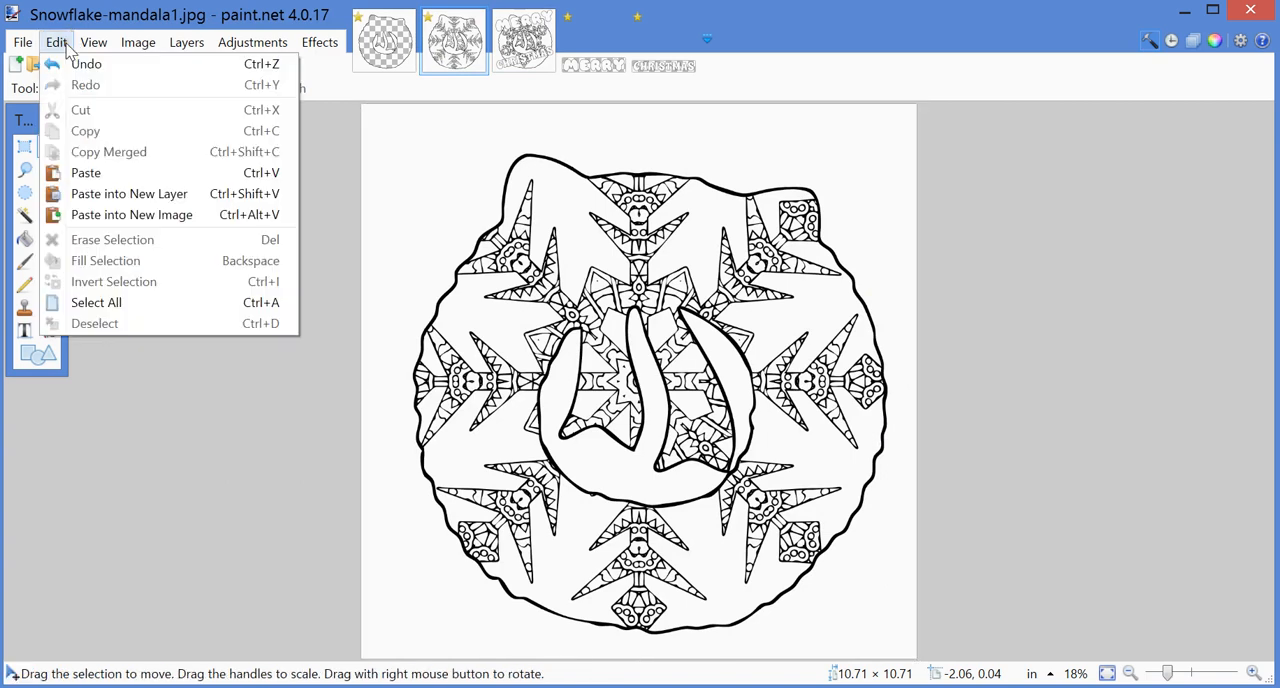
mouse_move(133, 48)
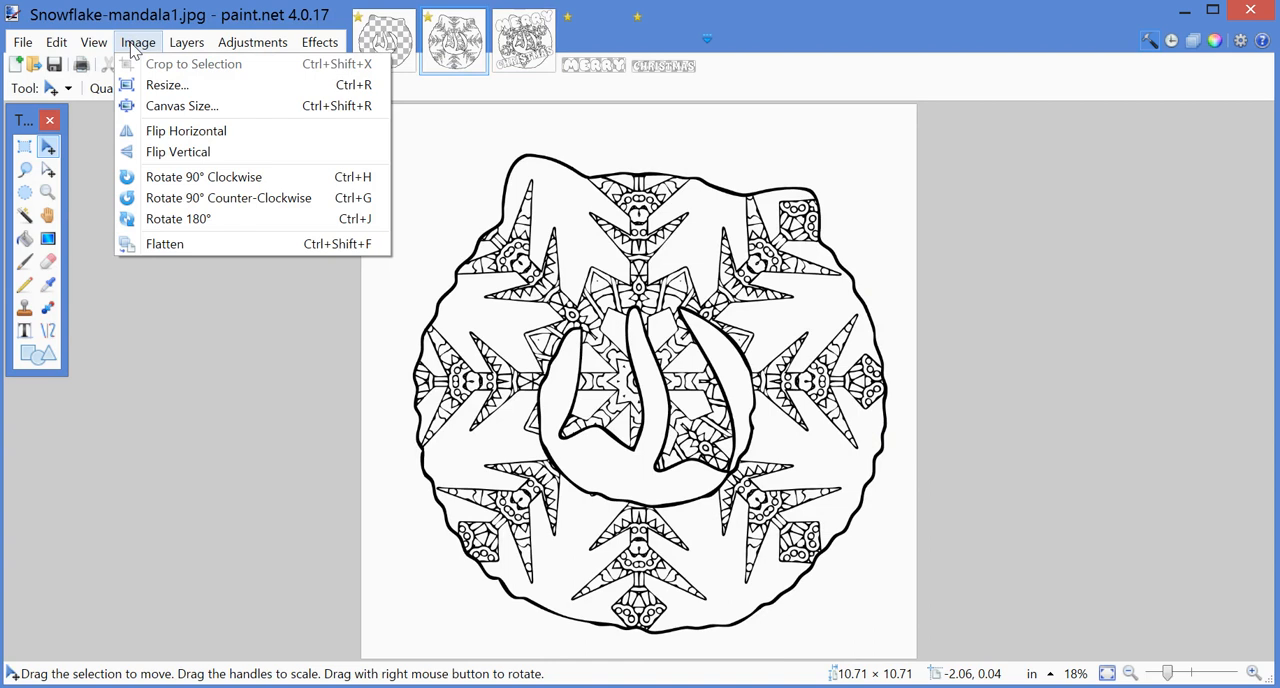
mouse_move(185, 52)
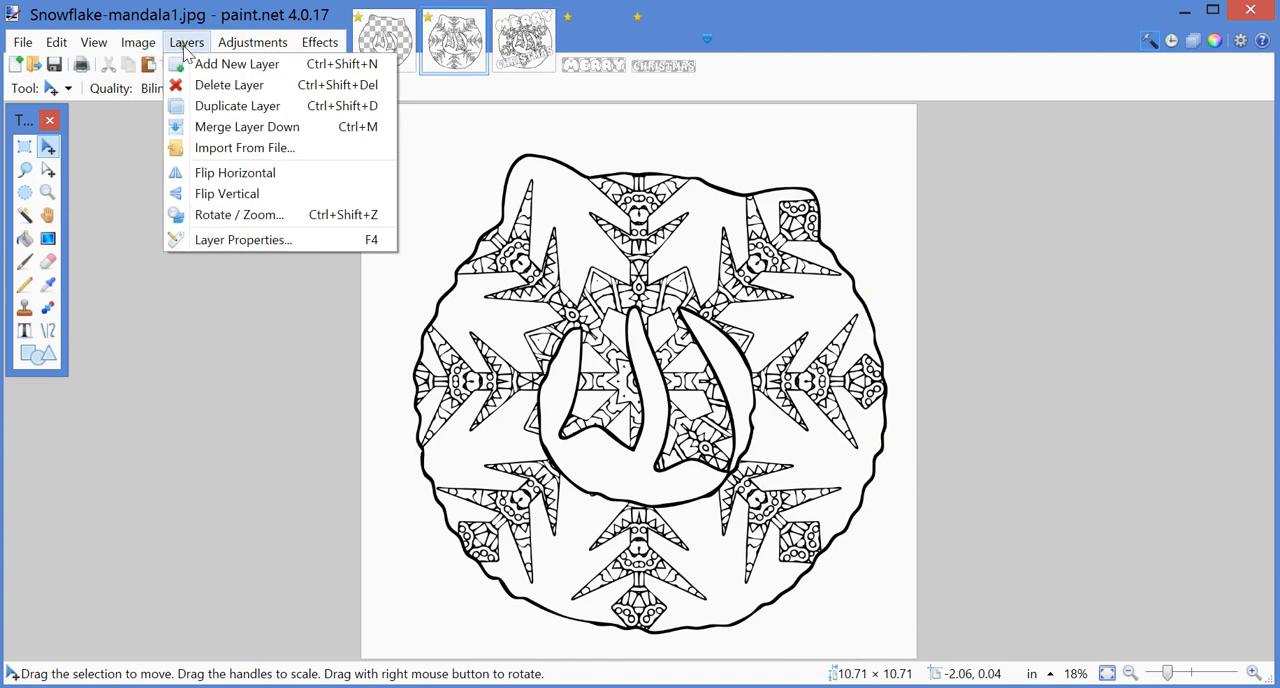
click(207, 106)
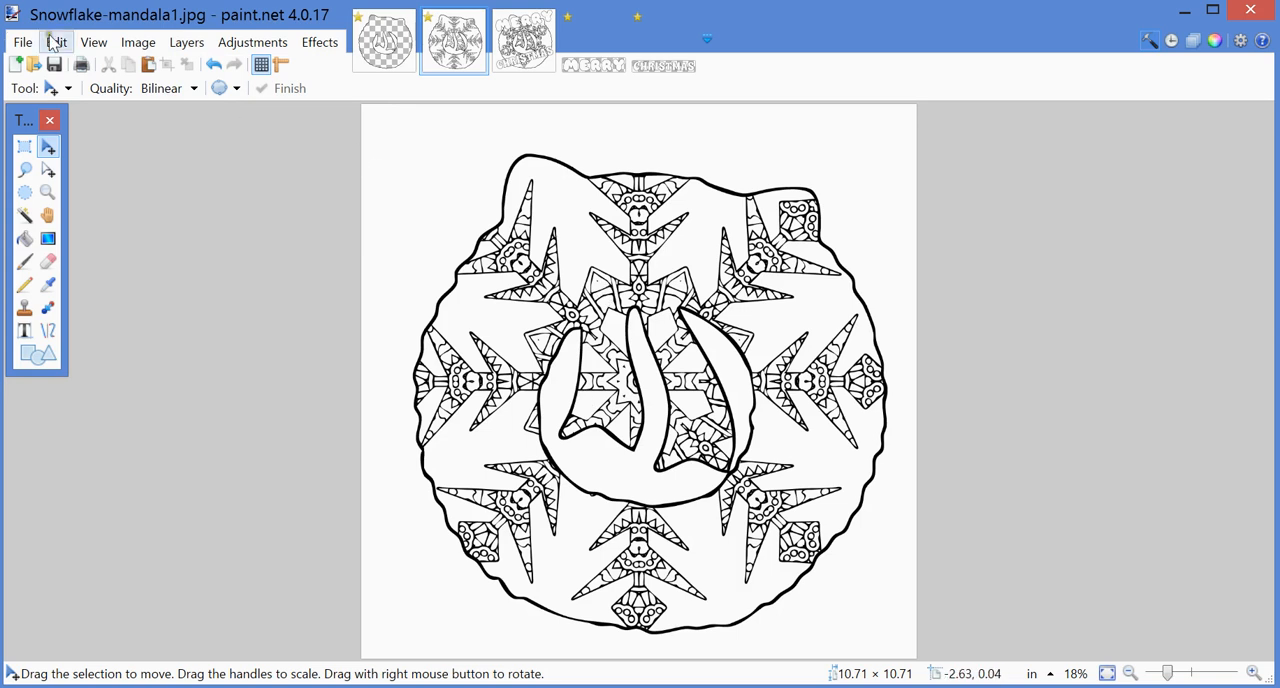
Step: Try pasting the copied CHRISTMAS lettering into a new 4300 × 781 pixel image, and close that image without saving
click(20, 42)
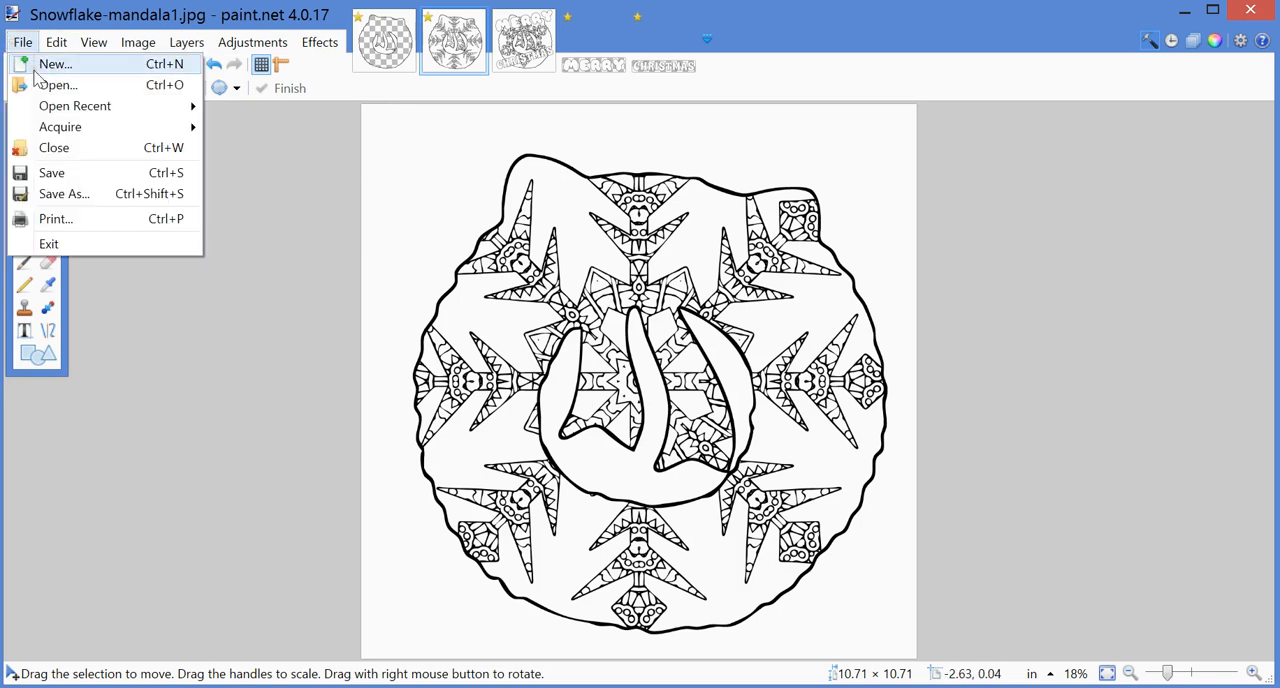
click(36, 82)
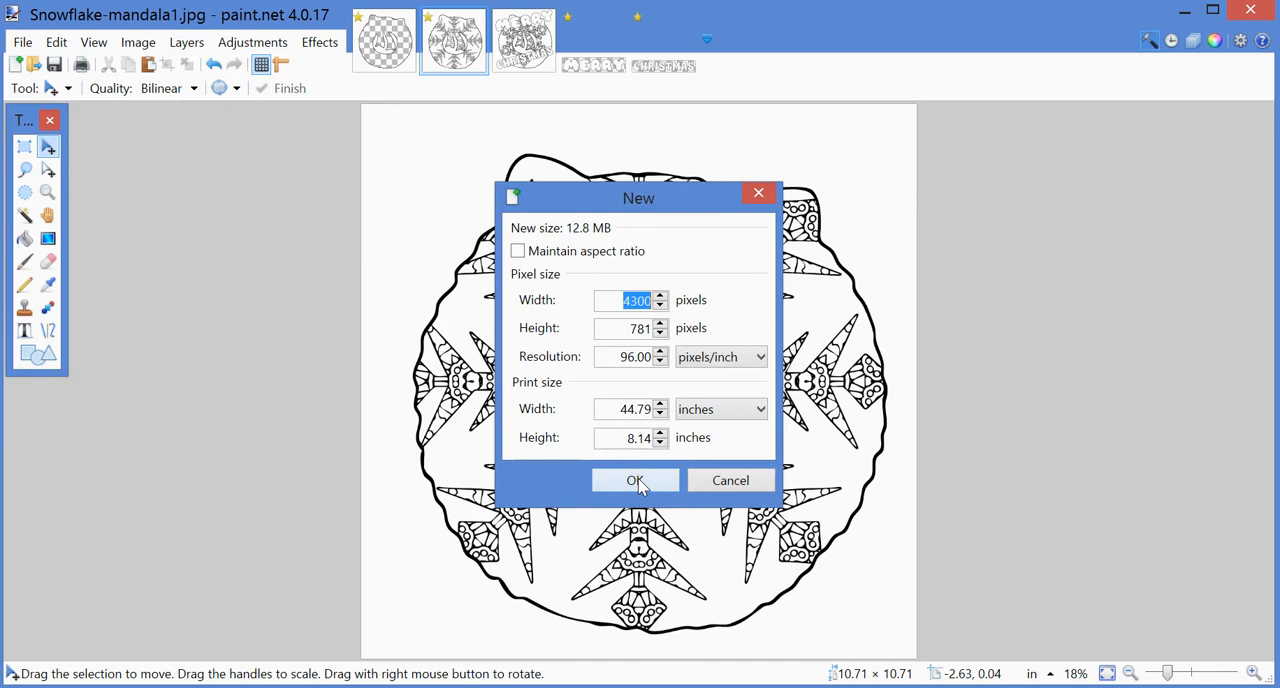
click(637, 478)
click(56, 42)
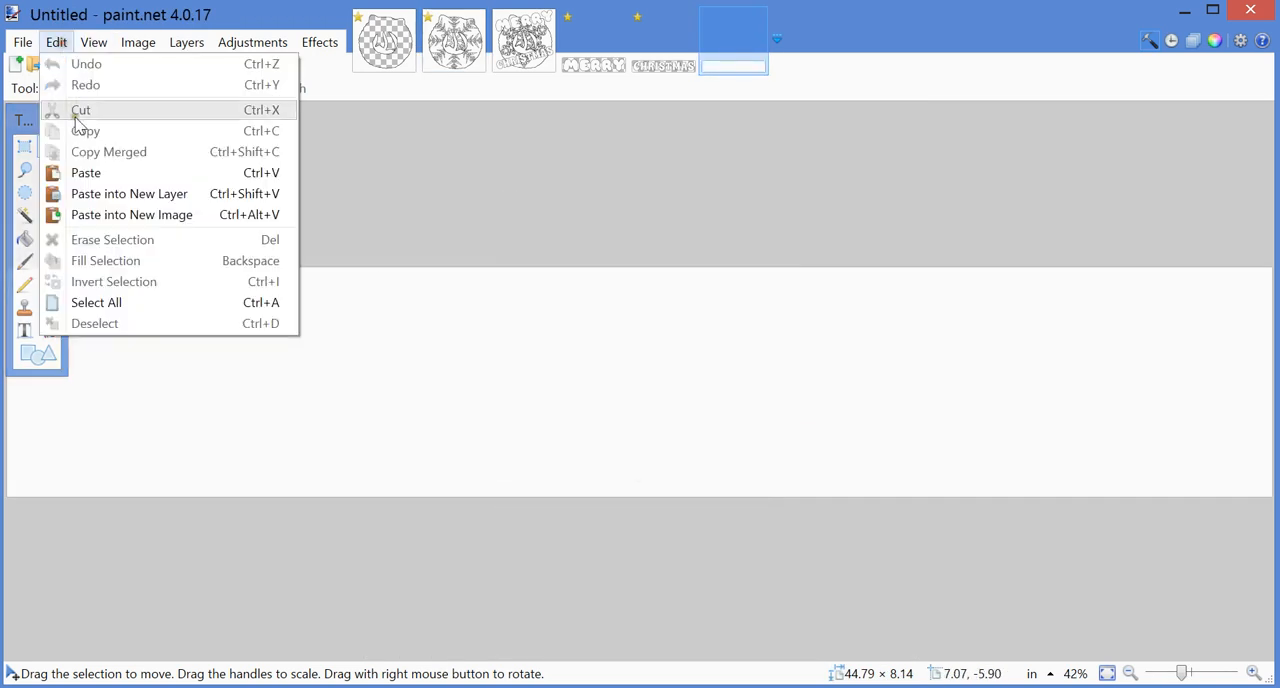
click(86, 173)
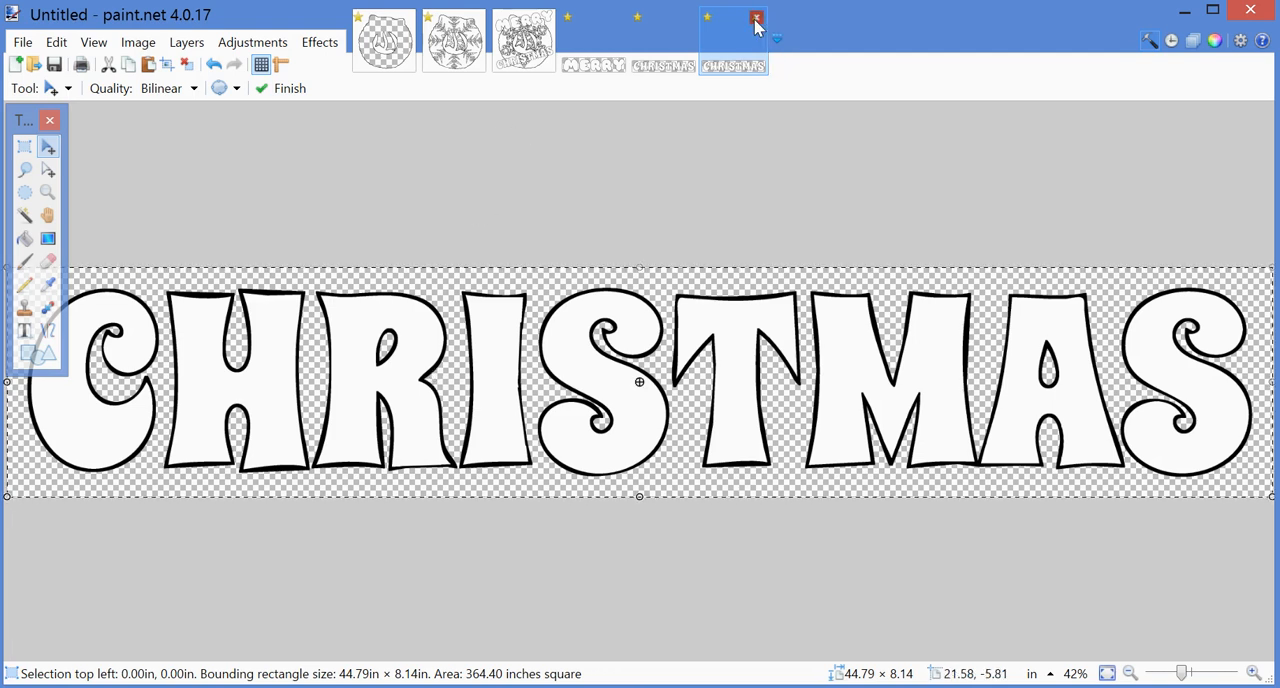
click(756, 17)
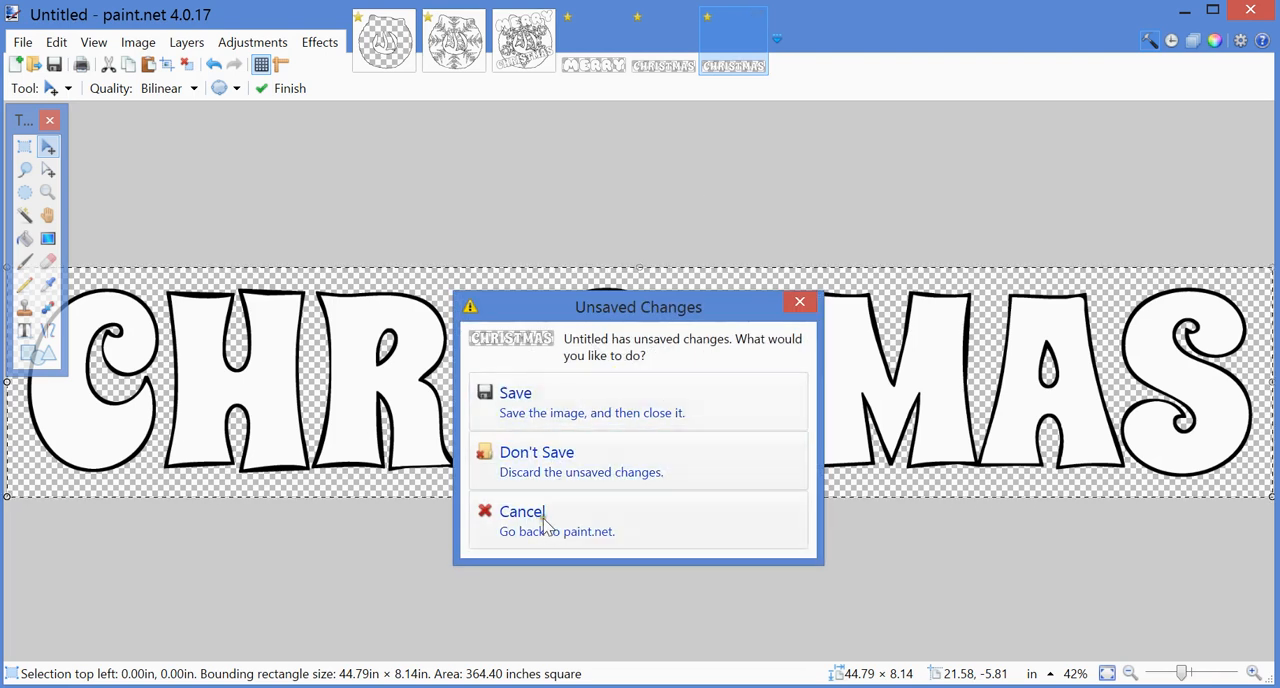
click(540, 462)
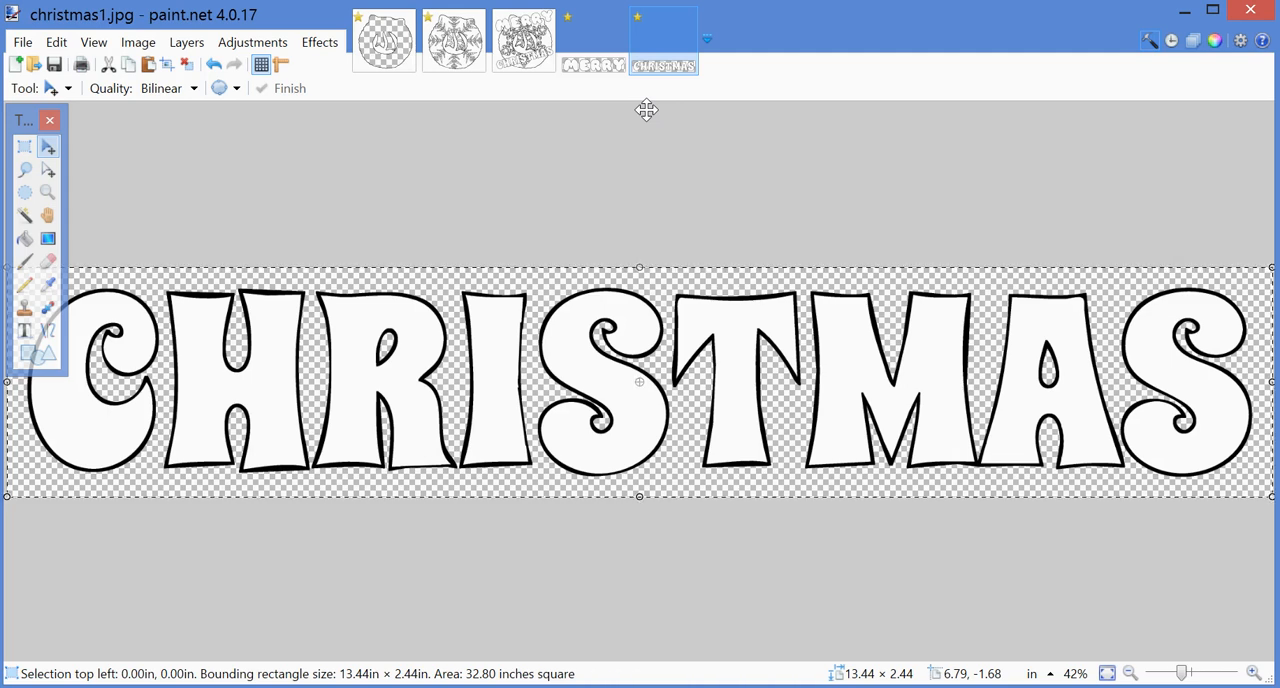
Step: Return to the finished Snowflake-merge.jpg artwork
click(540, 62)
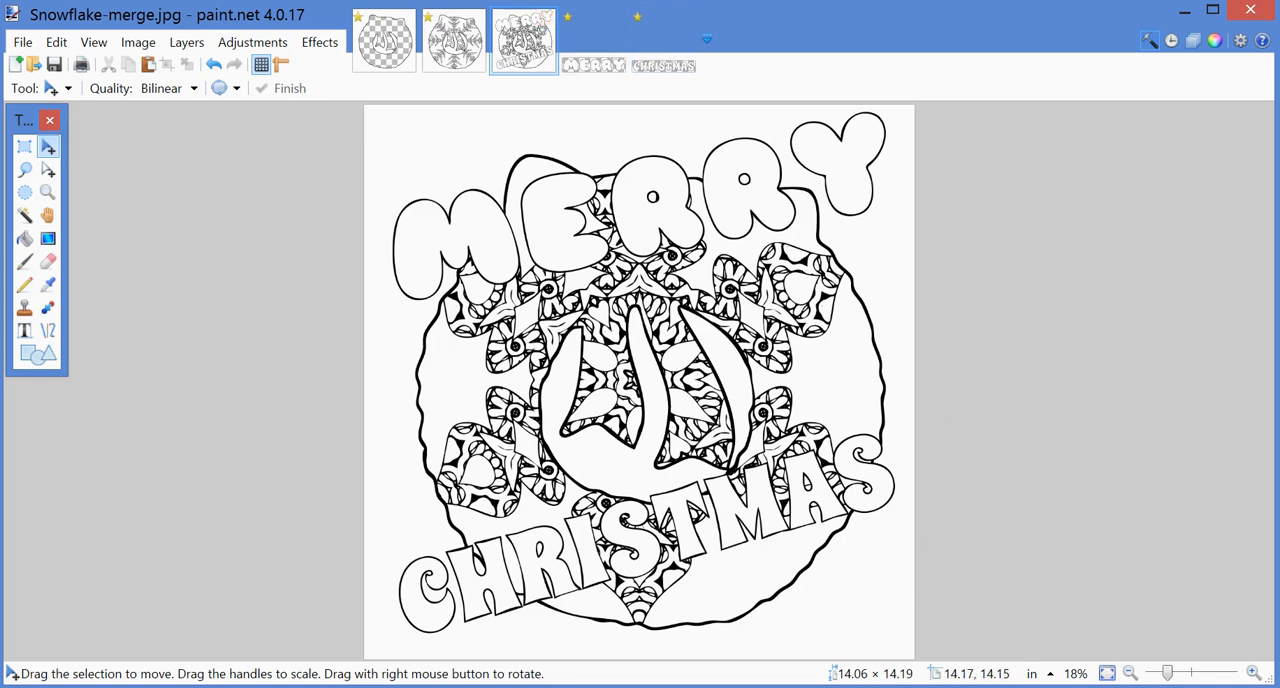
mouse_move(742, 687)
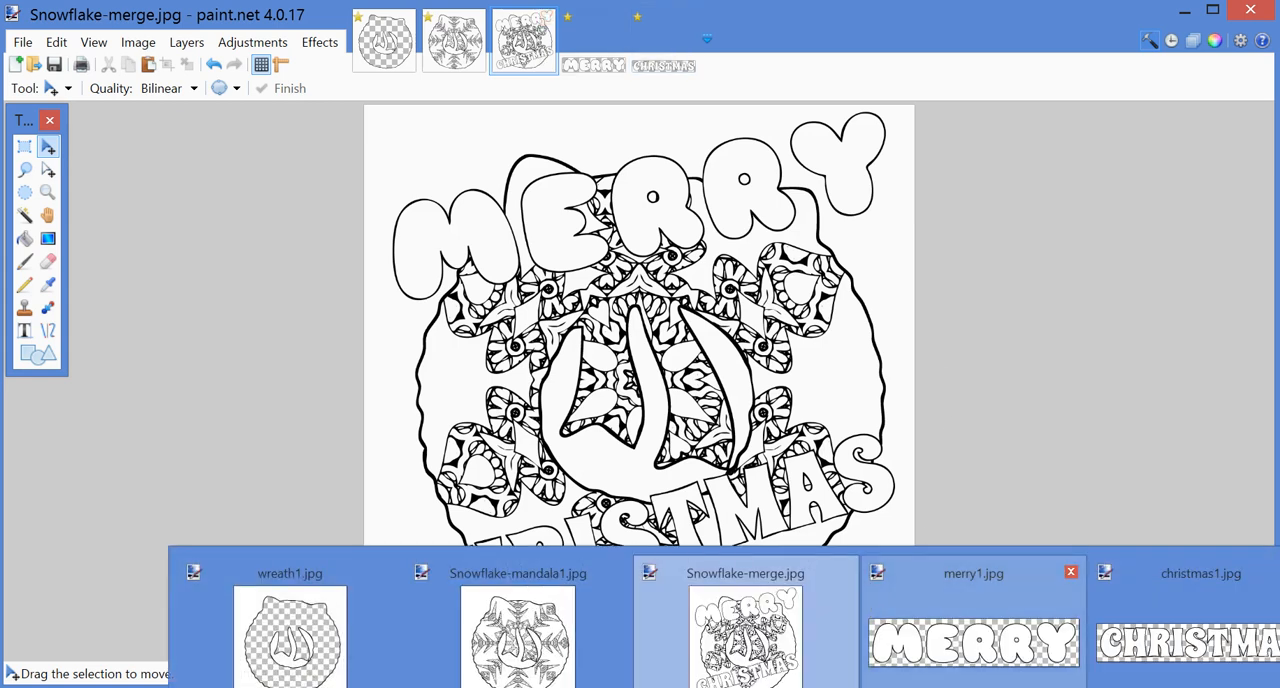